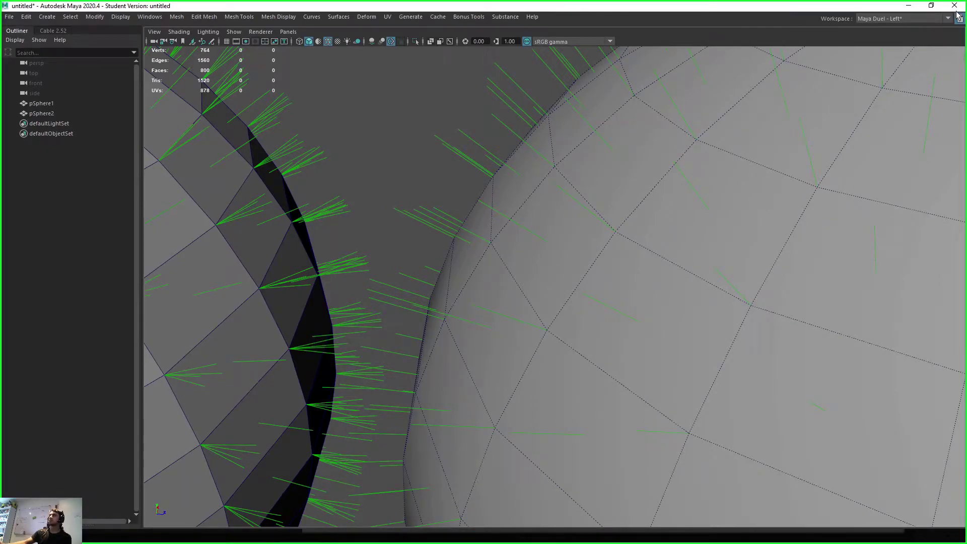
Close the untitled sphere scene without saving.
left_click(958, 6)
left_click(486, 272)
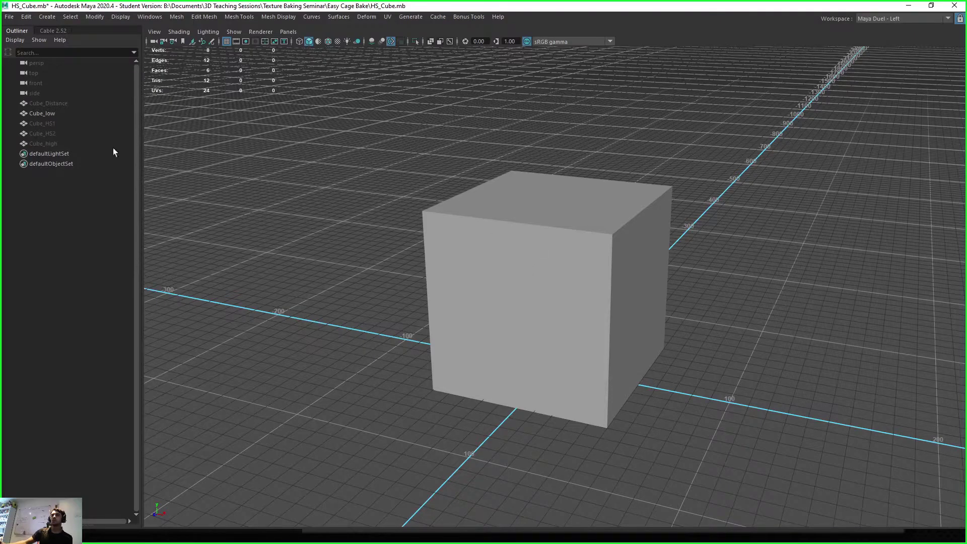
Hide Cube_low and show Cube_HS1 in its place with its wireframe edges over the shading.
left_click(53, 113)
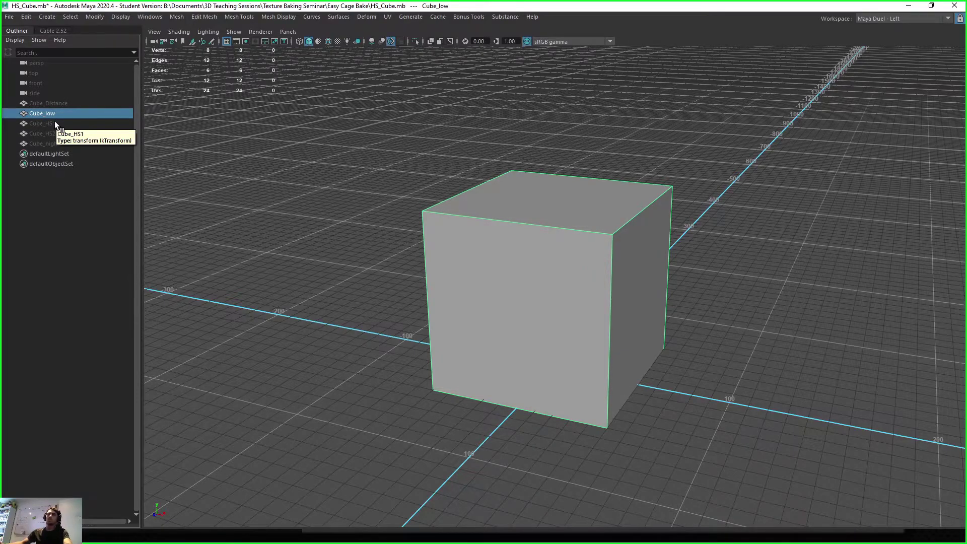
left_click(56, 122)
key("shift+h")
left_click(58, 114)
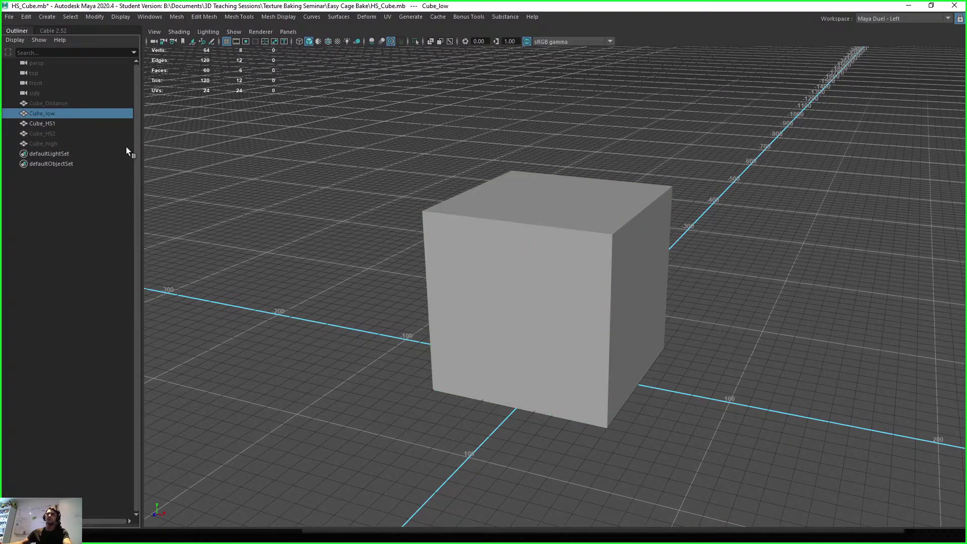
left_click(67, 126)
left_click(324, 218)
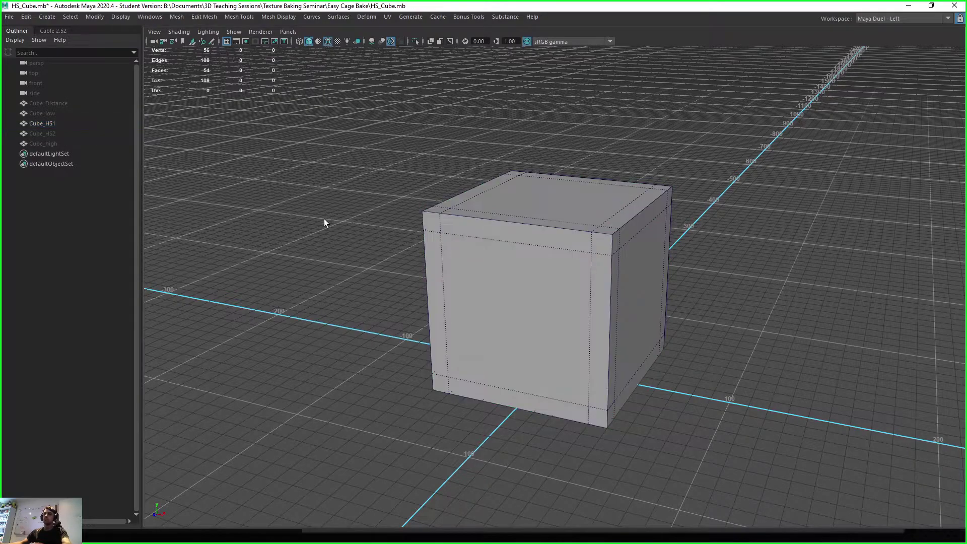
Preview Cube_HS1 with mesh smoothing and return it to the unsmoothed display.
left_click(463, 250)
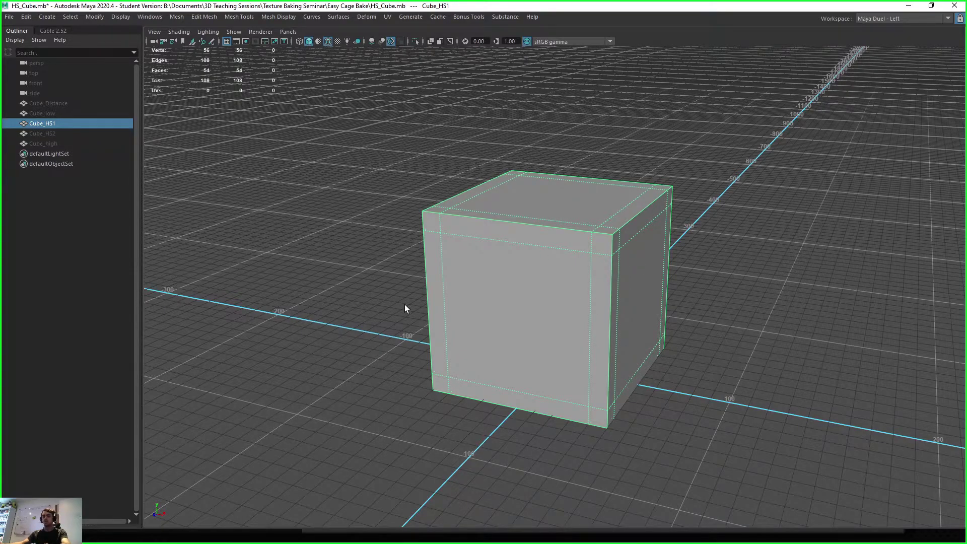
key("3")
left_click(384, 341)
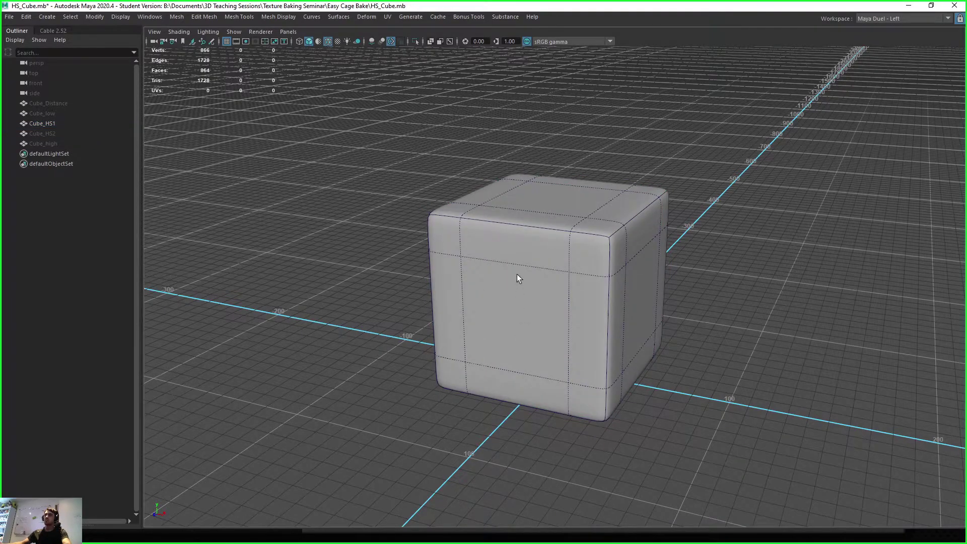
left_click(480, 258)
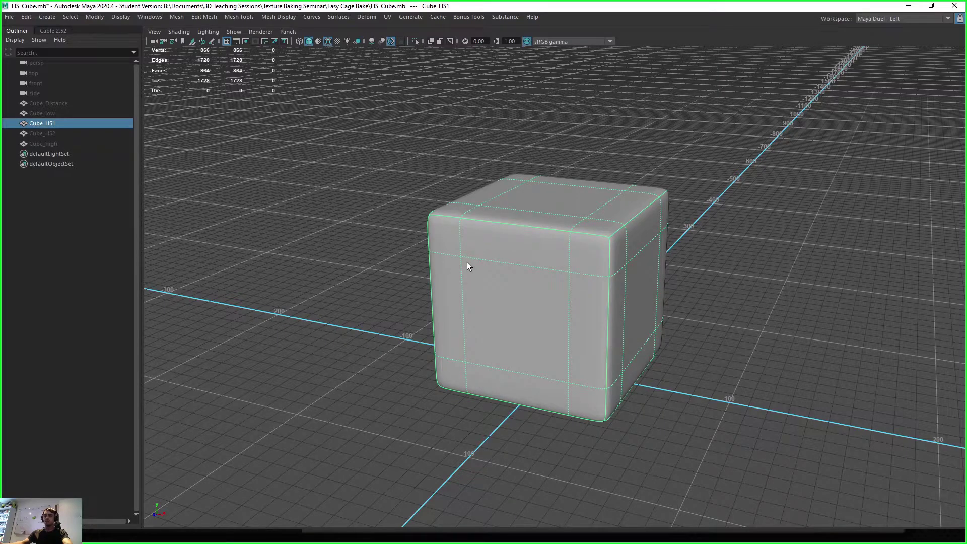
key("1")
Show Cube_HS2 and hide Cube_HS1 to view the subdivided cube on its own.
left_click(74, 133)
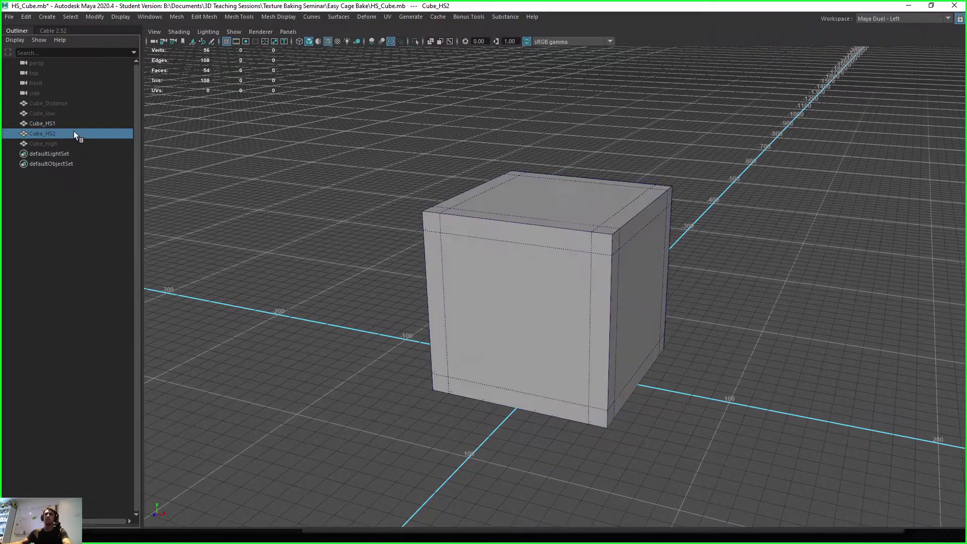
left_click(59, 123)
key("3")
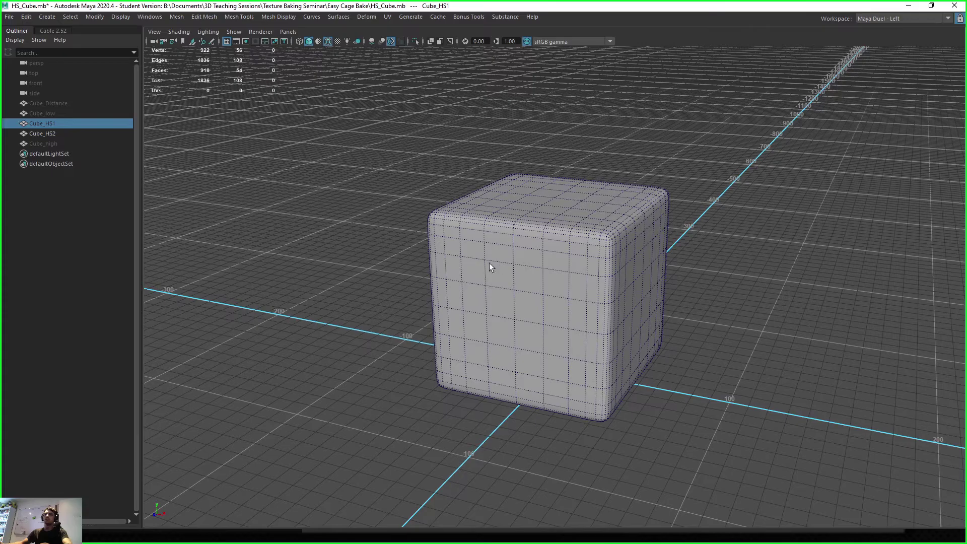
left_click_drag(489, 262, 526, 252, "alt")
mouse_move(526, 252)
right_mouse_down("alt")
mouse_move(617, 302)
mouse_move(538, 257)
right_mouse_up("alt")
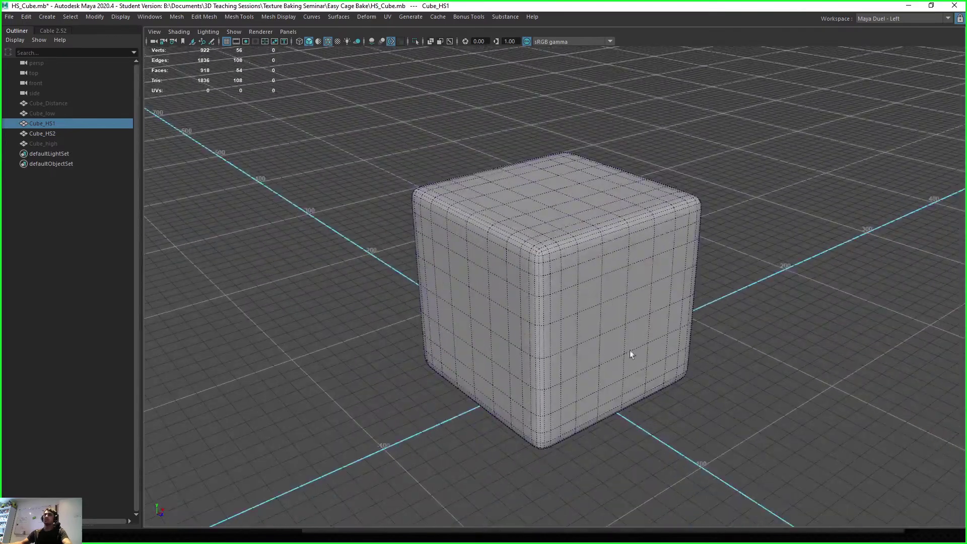
Show Cube_low together with Cube_HS2 to compare the sharp and rounded cubes.
left_click(44, 113)
key("h")
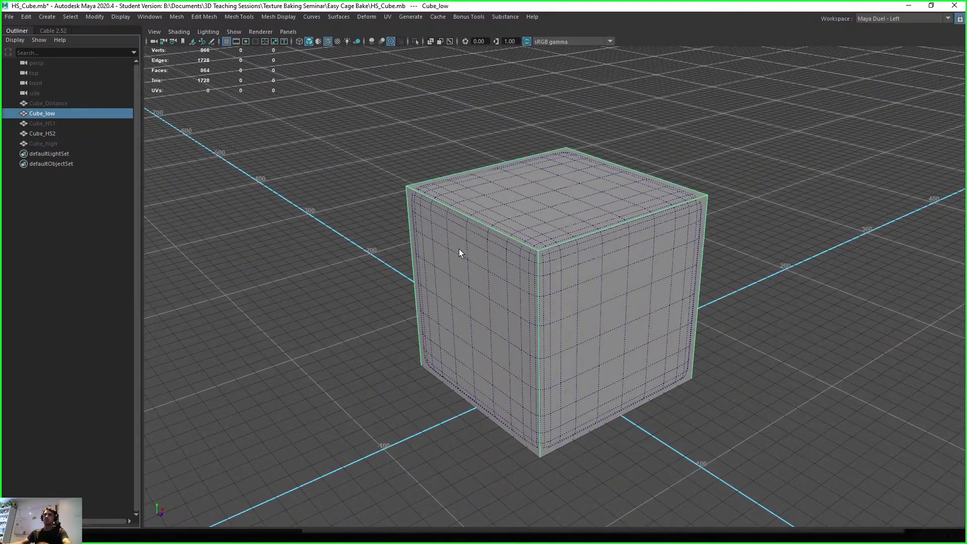
left_click(338, 289)
left_click_drag(512, 303, 275, 235, "alt")
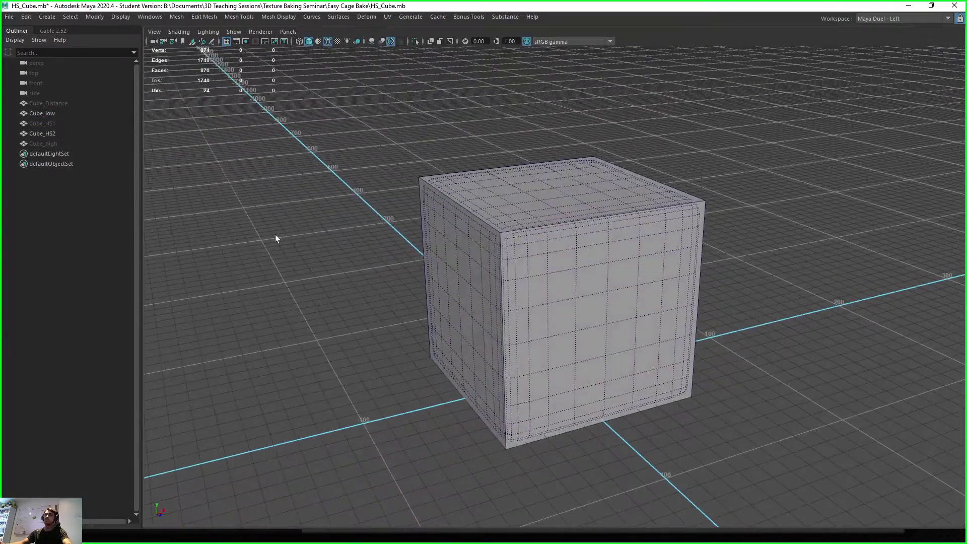
Show Cube_Distance around the other cubes and switch the viewport to wireframe display.
left_click(54, 114)
left_click(55, 132)
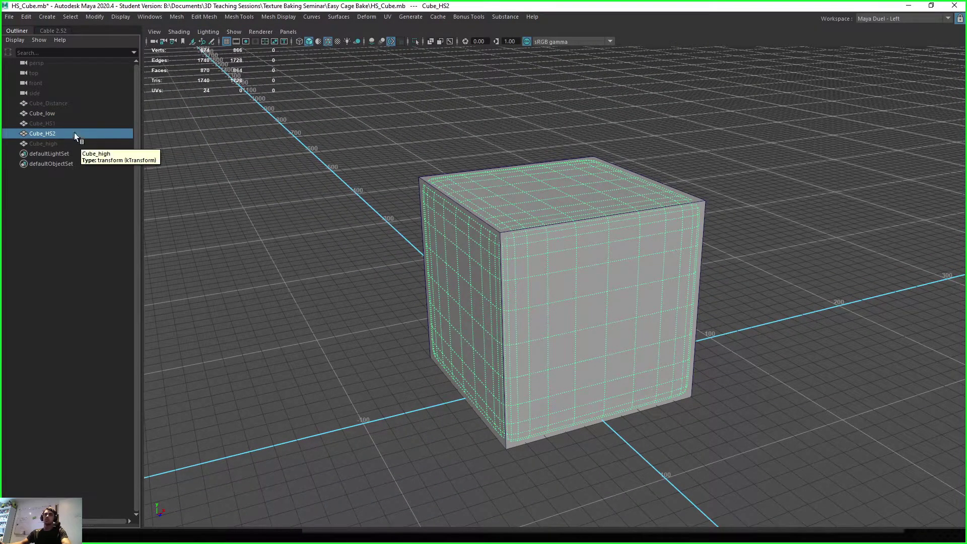
left_click(56, 104)
key("h")
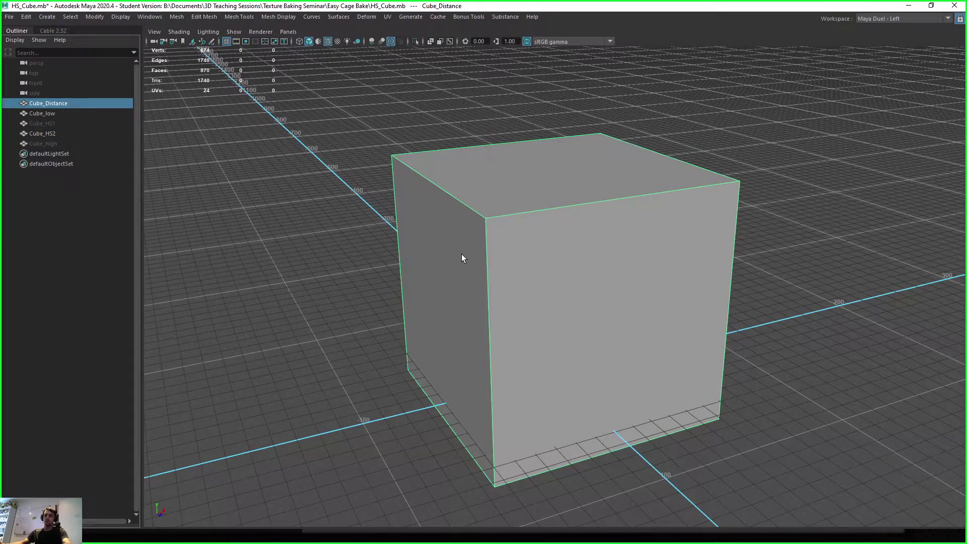
key("4")
Hide Cube_HS2 and examine Cube_low in relation to the inner and outer boundaries of Cube_Distance.
left_click(45, 134)
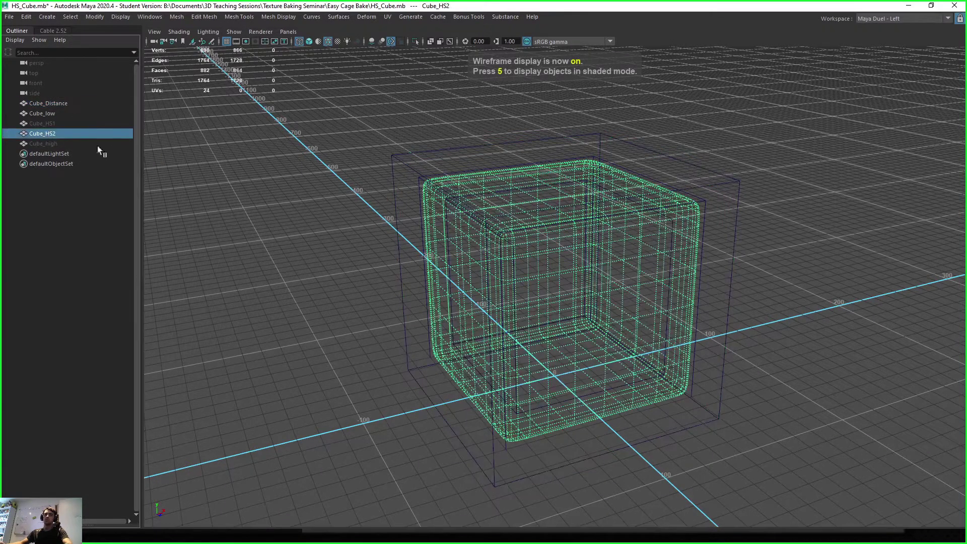
key("h")
right_click_drag(536, 275, 545, 276, "alt")
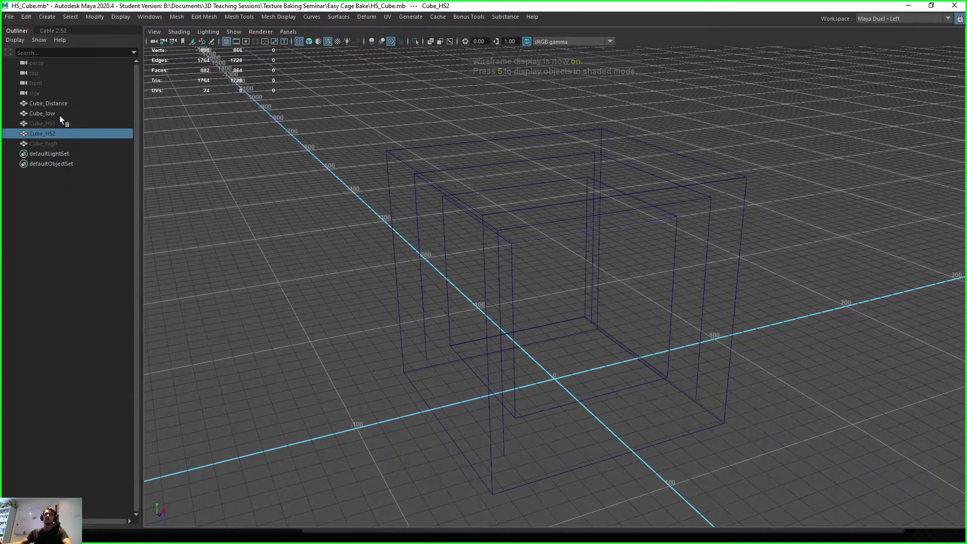
left_click_drag(423, 300, 389, 189, "alt")
left_click(452, 258)
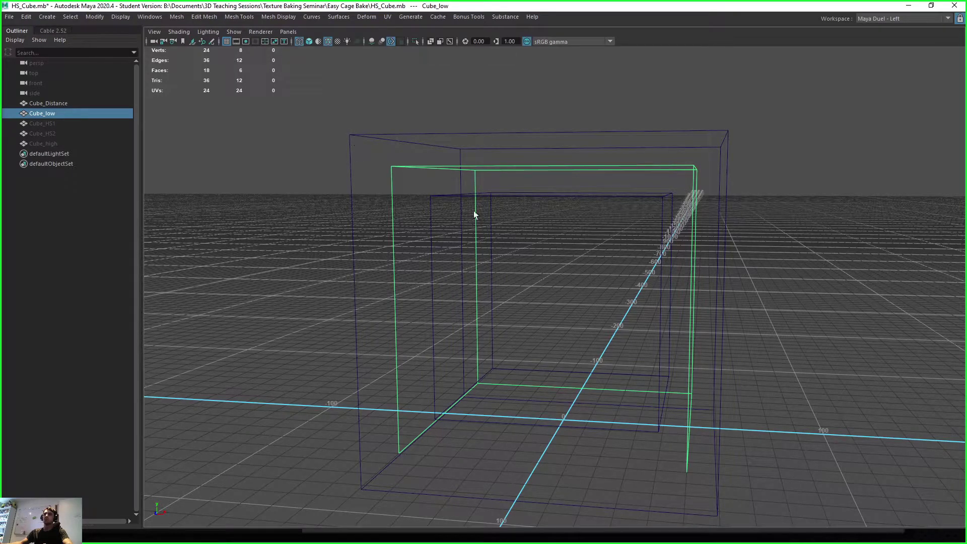
left_click_drag(544, 263, 520, 262, "alt")
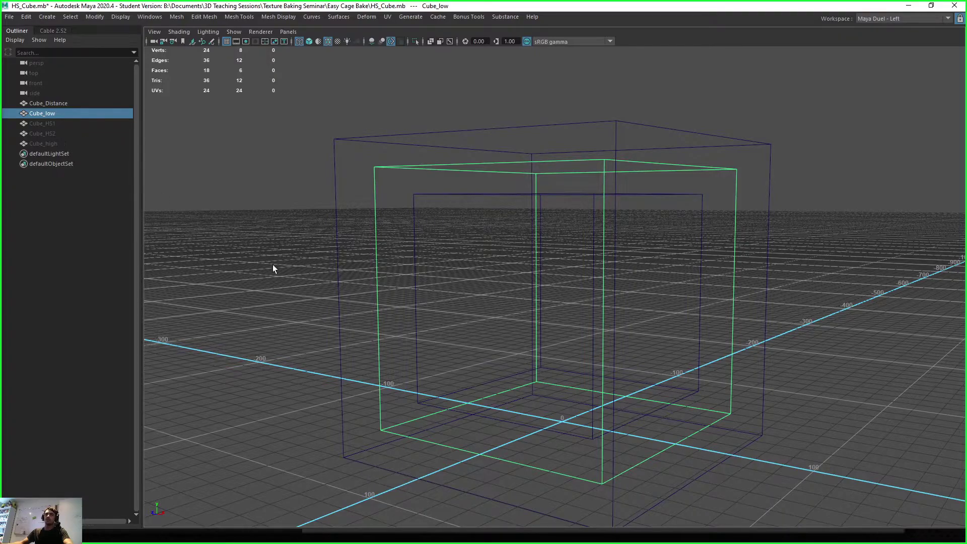
left_click_drag(271, 266, 320, 276, "alt")
Switch back to shaded display, hide Cube_low and Cube_Distance, and show the red and green Cube_high.
key("h")
key("h")
key("h")
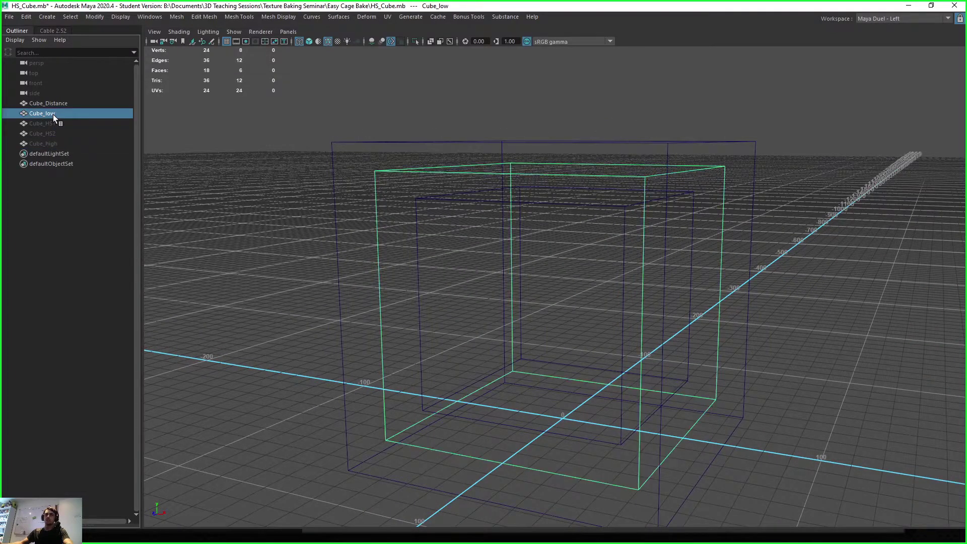
key("5")
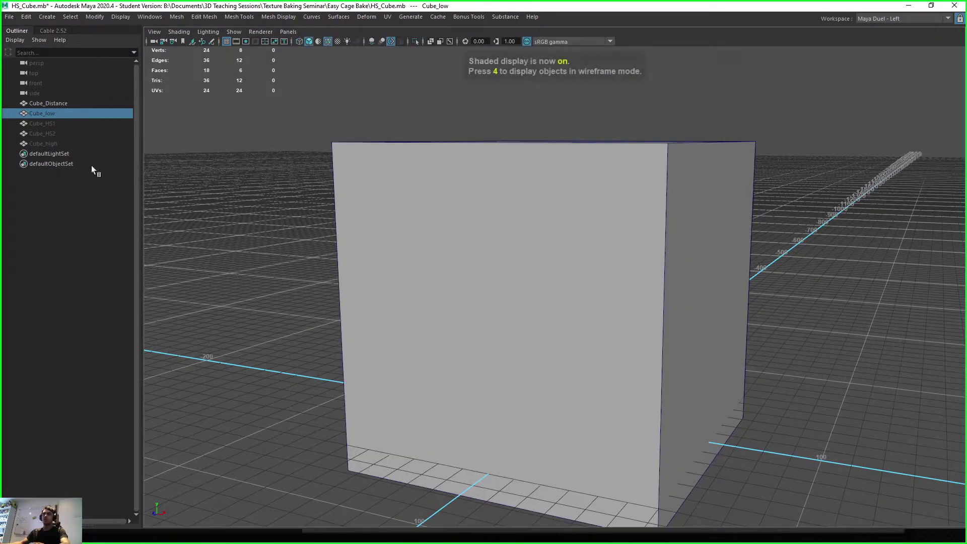
left_click(53, 143)
left_click(53, 104)
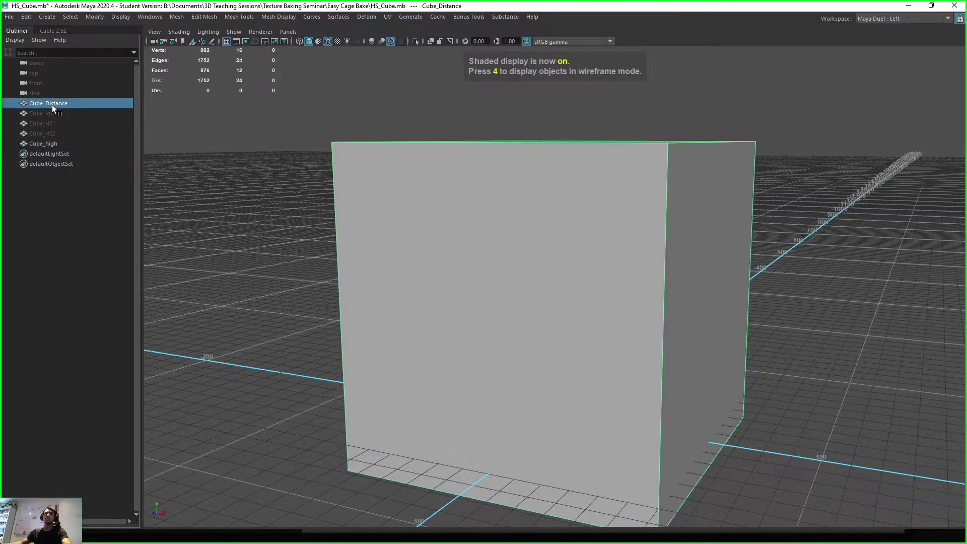
left_click_drag(553, 301, 596, 328, "alt")
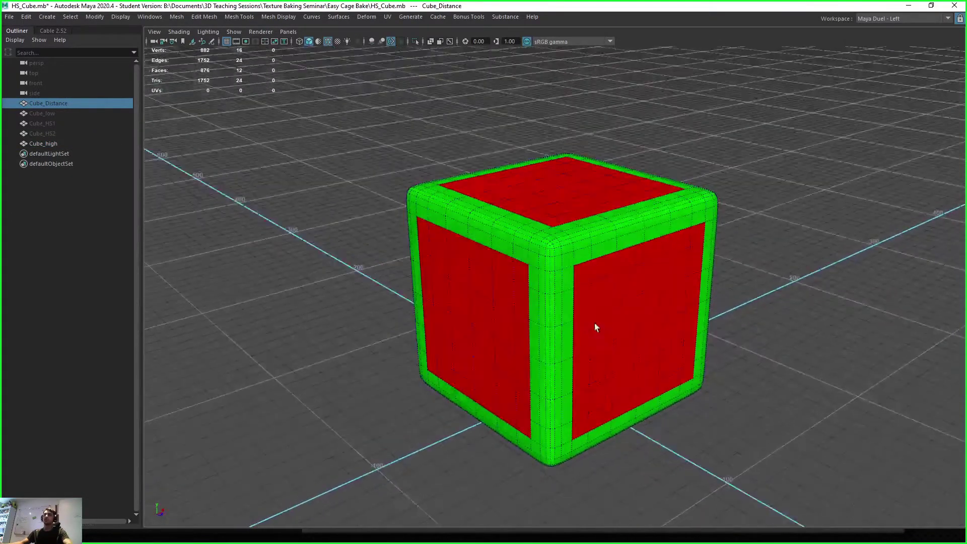
scroll(704, 268, "up", 3)
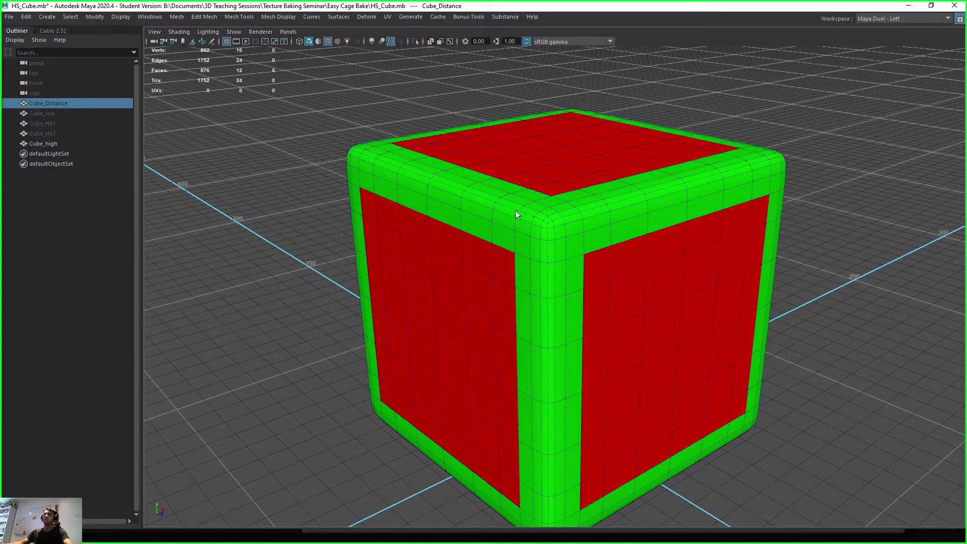
left_click_drag(552, 350, 612, 302, "alt")
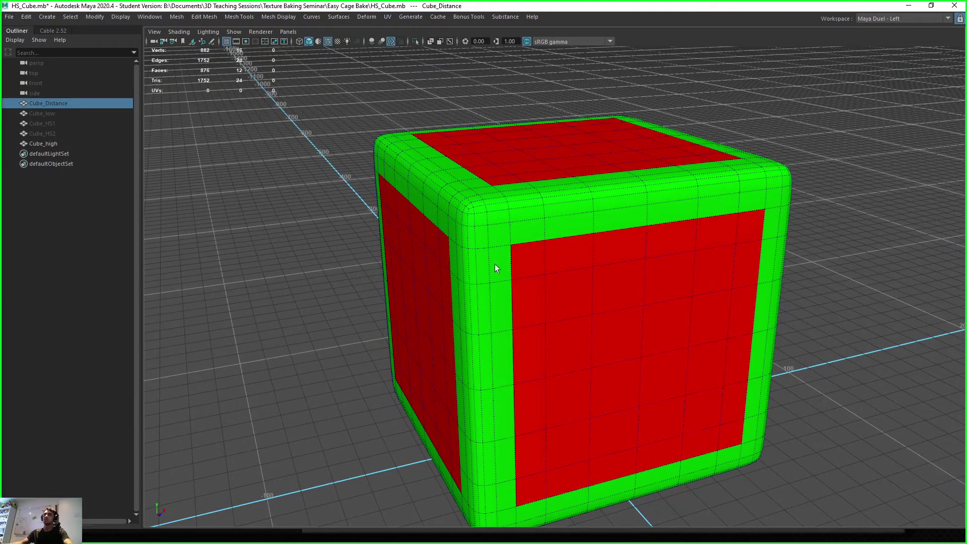
left_click_drag(497, 267, 458, 265, "alt")
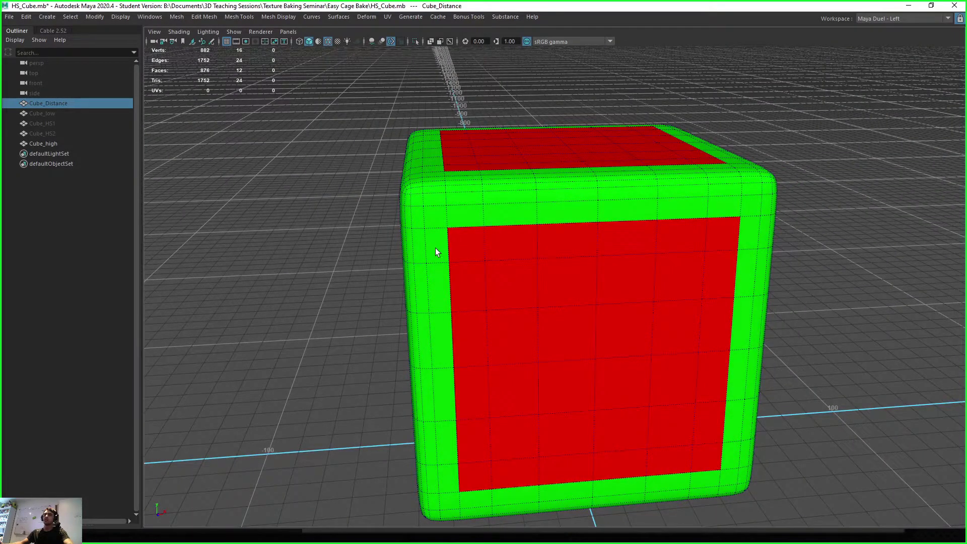
Inspect the rounded corner of Cube_high up close in the front view and return to the perspective view.
key("space")
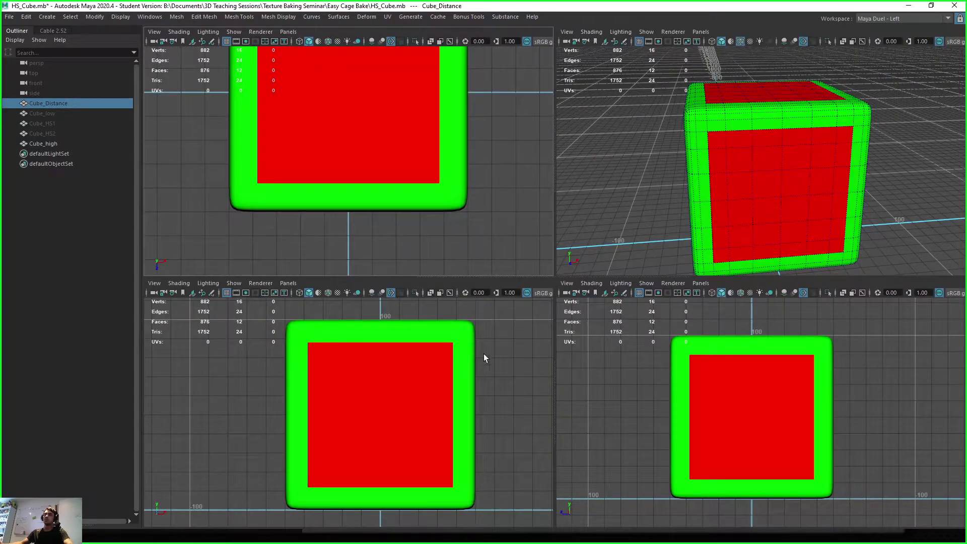
key("space")
scroll(485, 251, "up", 3)
middle_click_drag(485, 251, 560, 433, "alt")
key("ctrl+h")
left_click(458, 242)
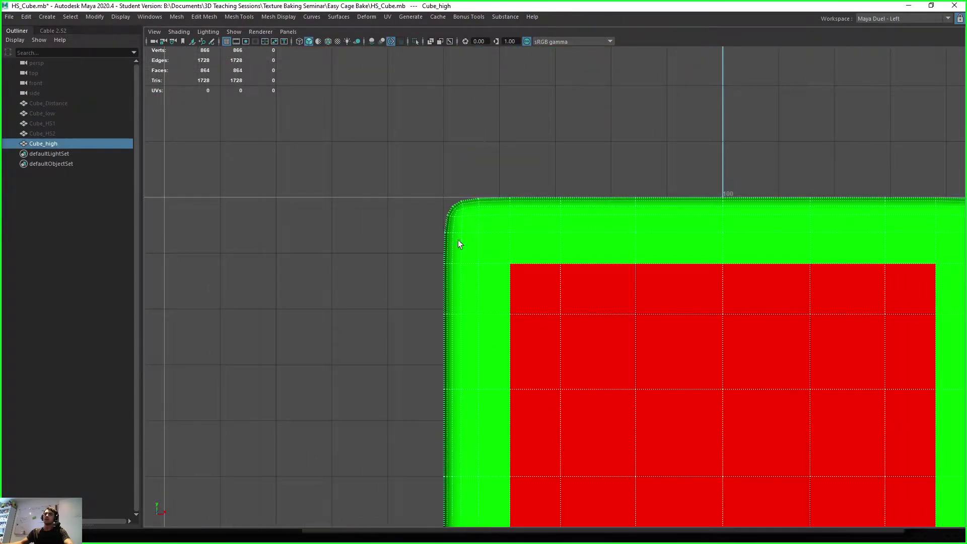
right_click_drag(339, 277, 654, 420, "alt")
middle_click_drag(367, 302, 497, 302, "alt")
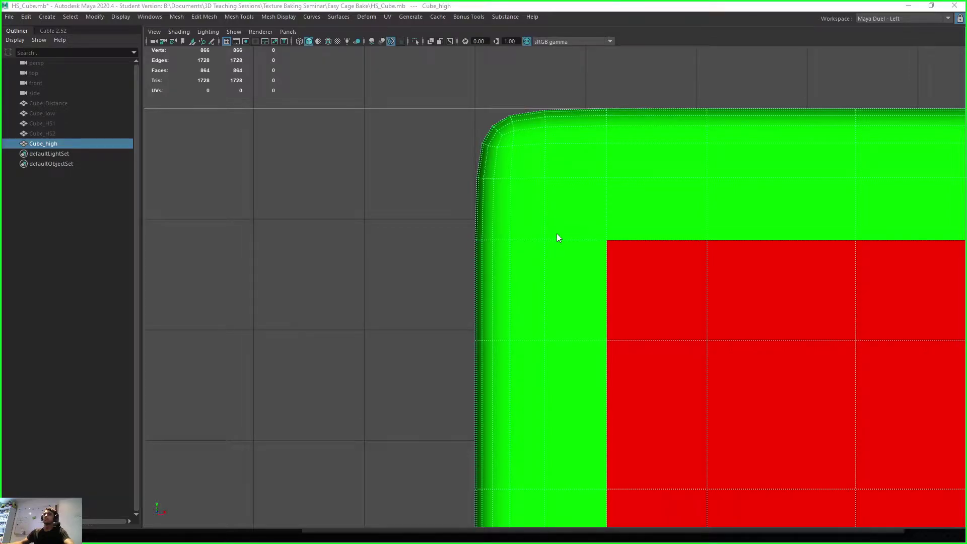
key("space")
key("space")
left_click_drag(706, 322, 574, 313, "alt")
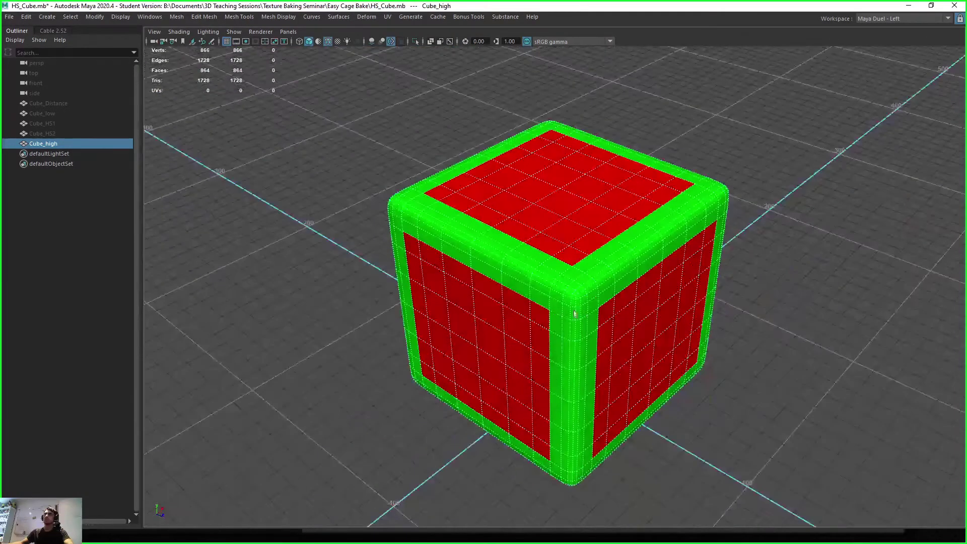
Close the HS_Cube scene without saving and reset the interface layout in Substance 3D Painter.
left_click(953, 9)
left_click(495, 276)
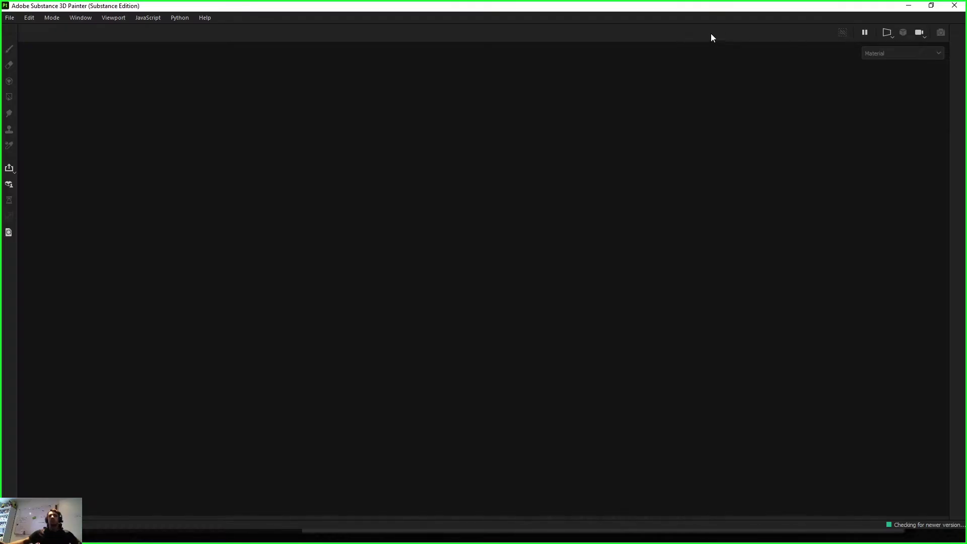
left_click(74, 19)
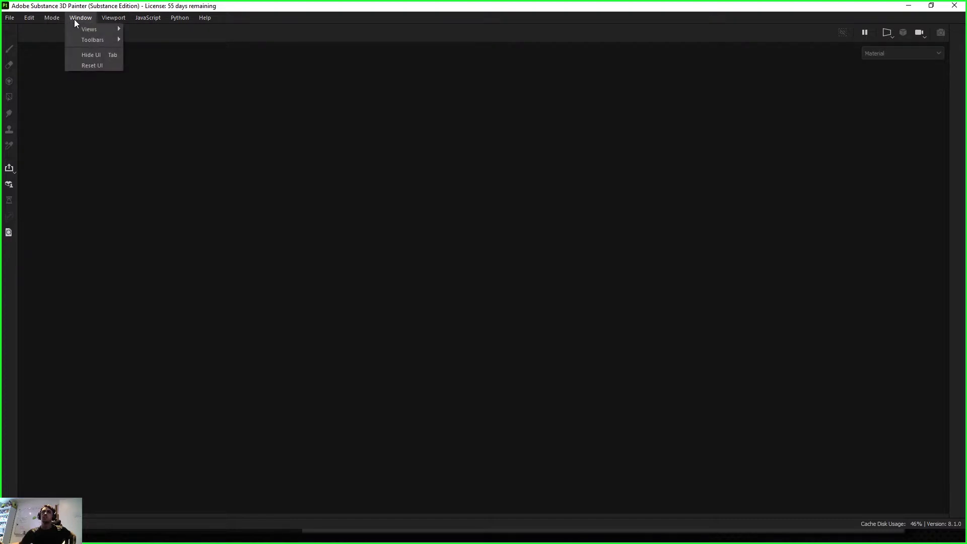
left_click(99, 67)
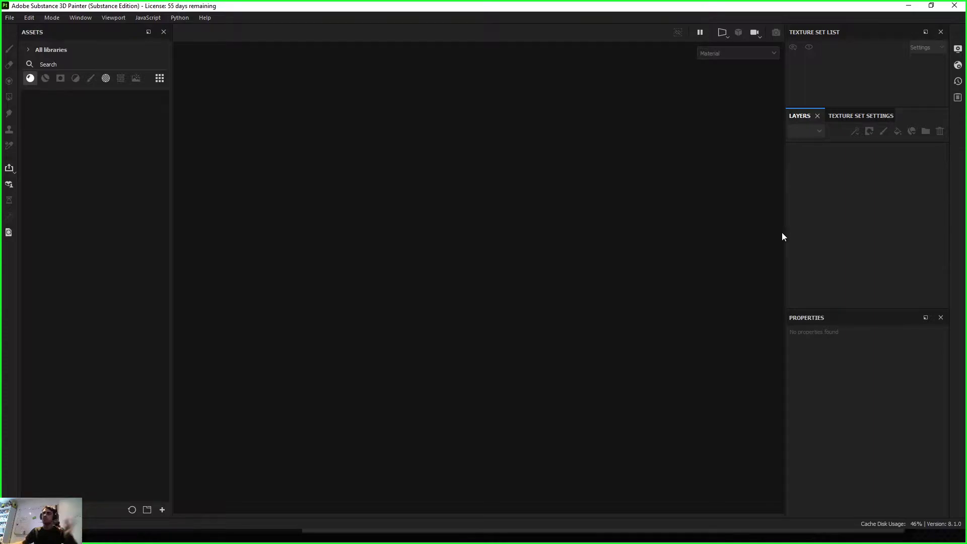
Start a new project and choose Cube_low from the Easy Cage Bake folder in Texture Baking Seminar as its mesh file.
left_click(9, 17)
left_click(34, 30)
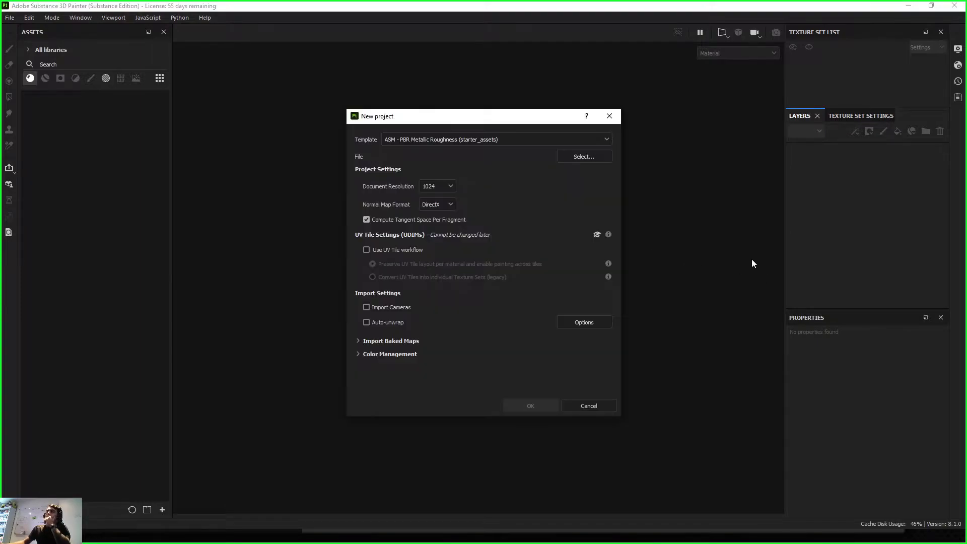
left_click(580, 156)
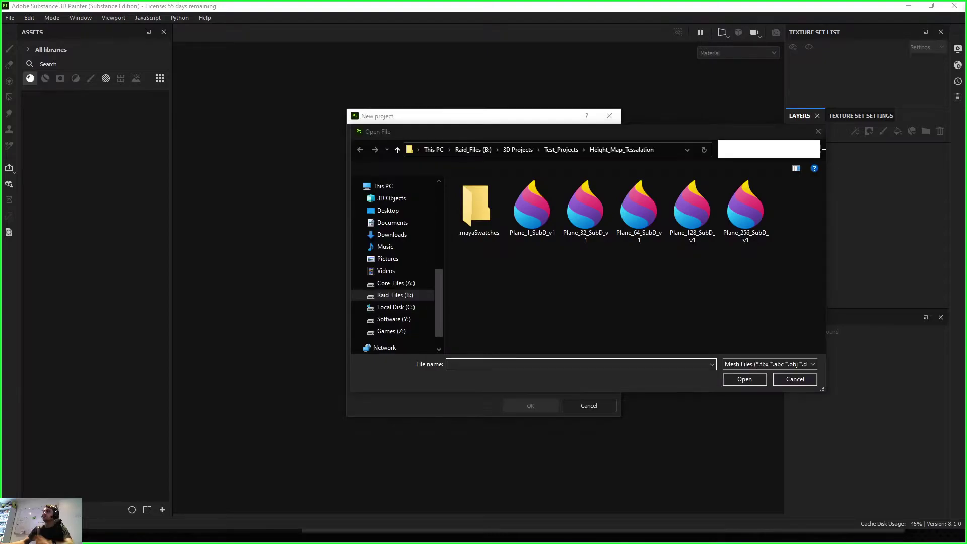
left_click(654, 150)
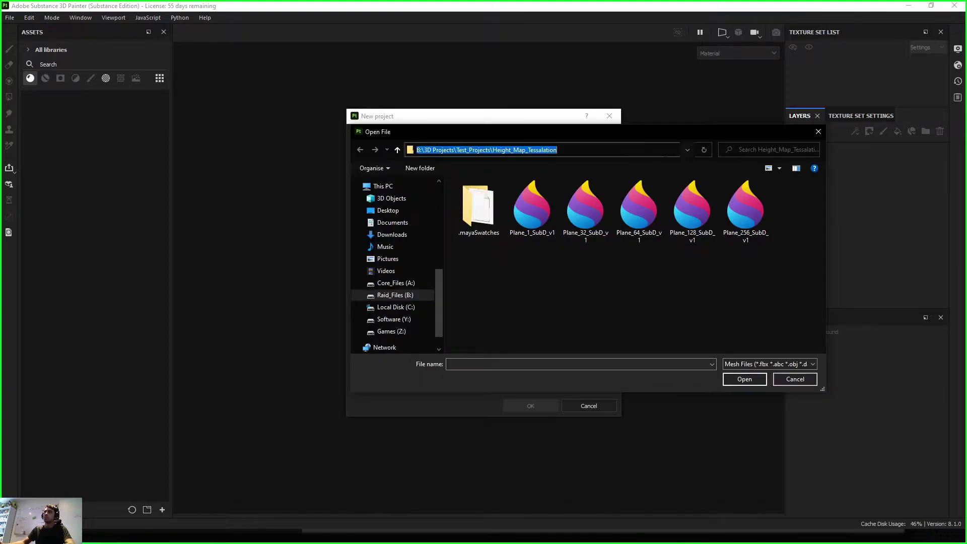
type("B:\\Documents\\3D Teaching Sessions\\Texture Baking Seminar\\Easy Cage Bake")
key("Return")
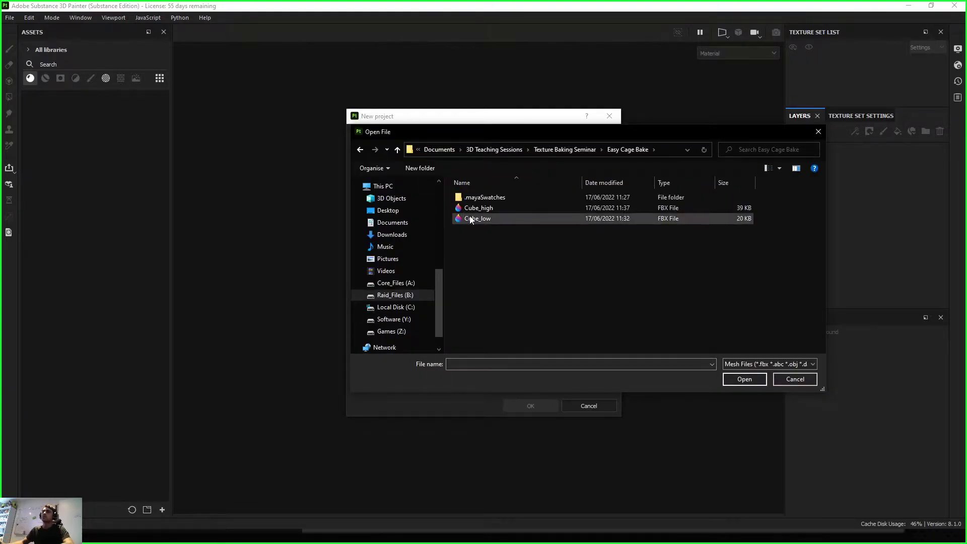
left_click(471, 219)
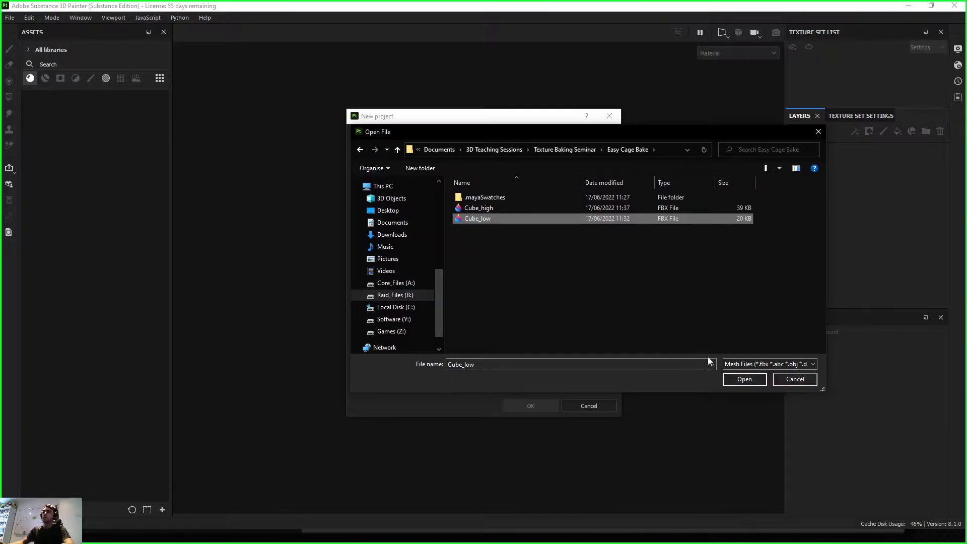
left_click(739, 382)
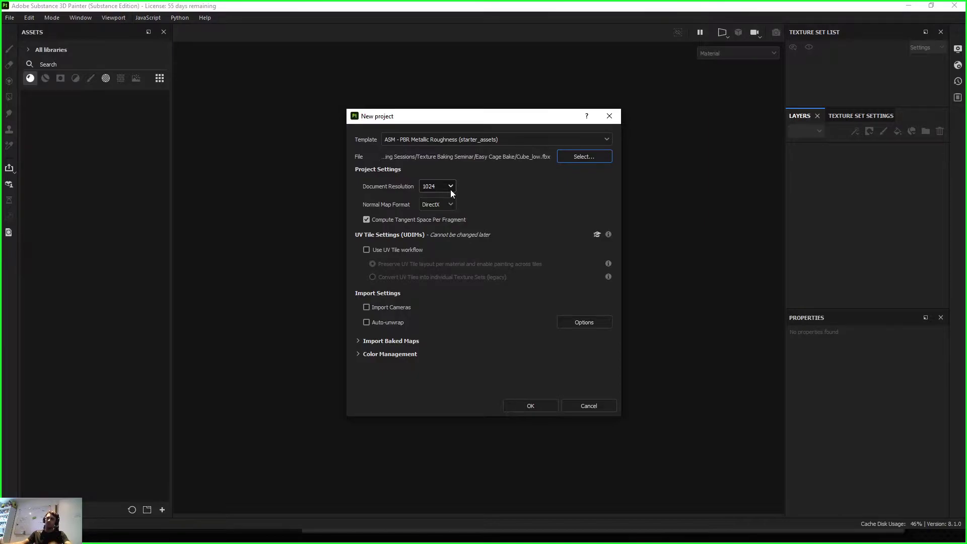
Set the document resolution to 2048 and create the project, then continue past the student version notice in Maya.
left_click(450, 189)
left_click(447, 240)
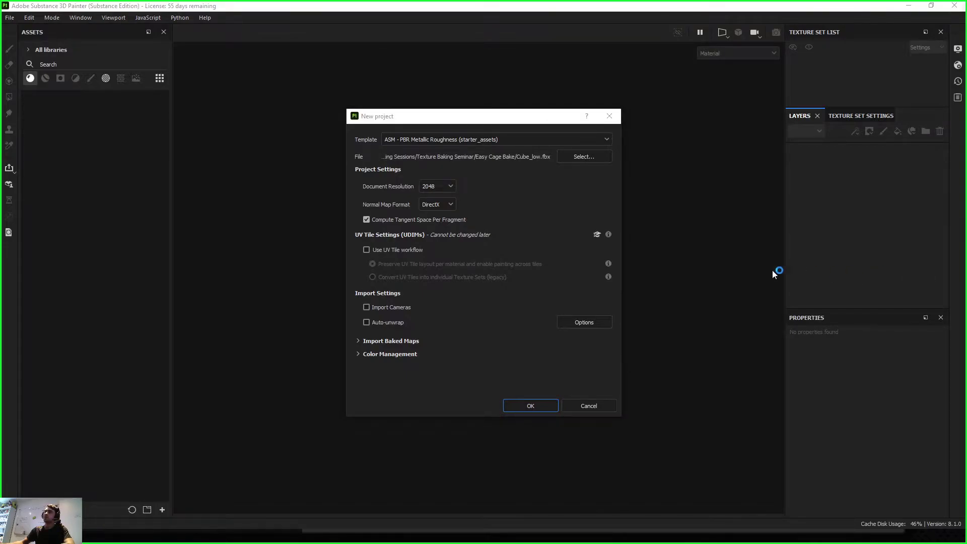
left_click(478, 118)
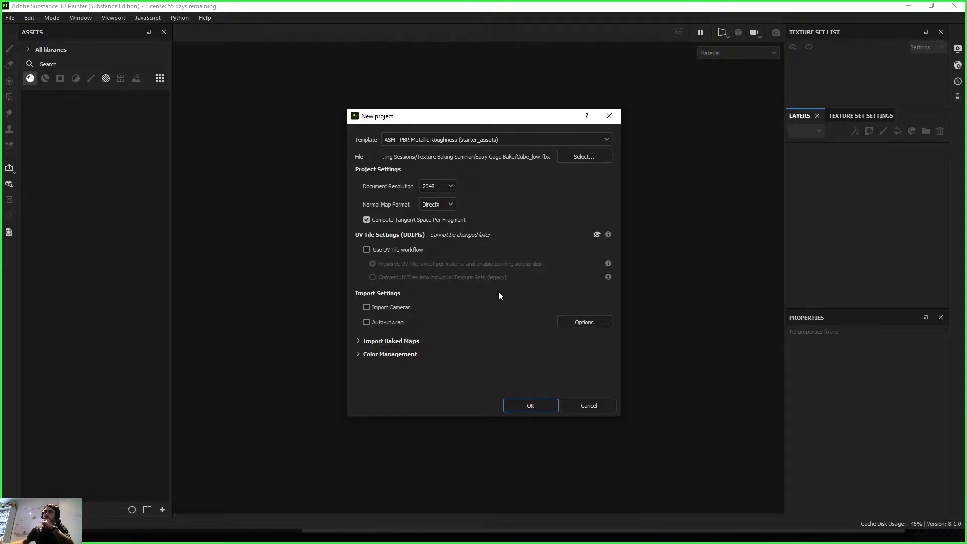
left_click(358, 341)
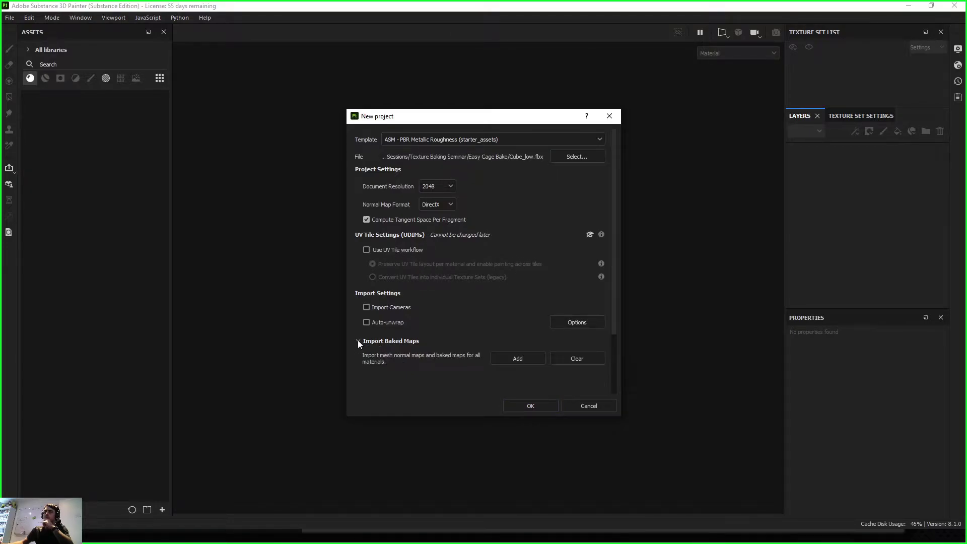
left_click(358, 340)
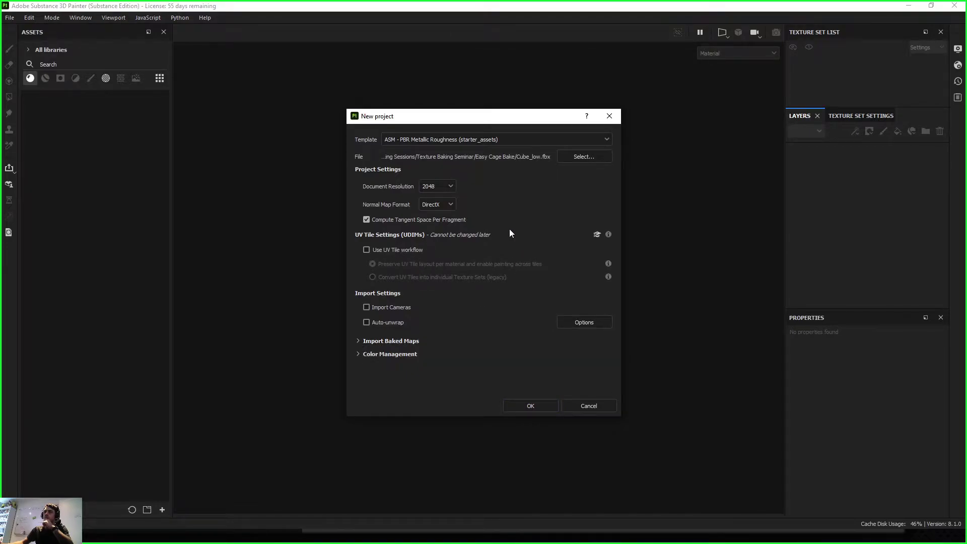
left_click(525, 406)
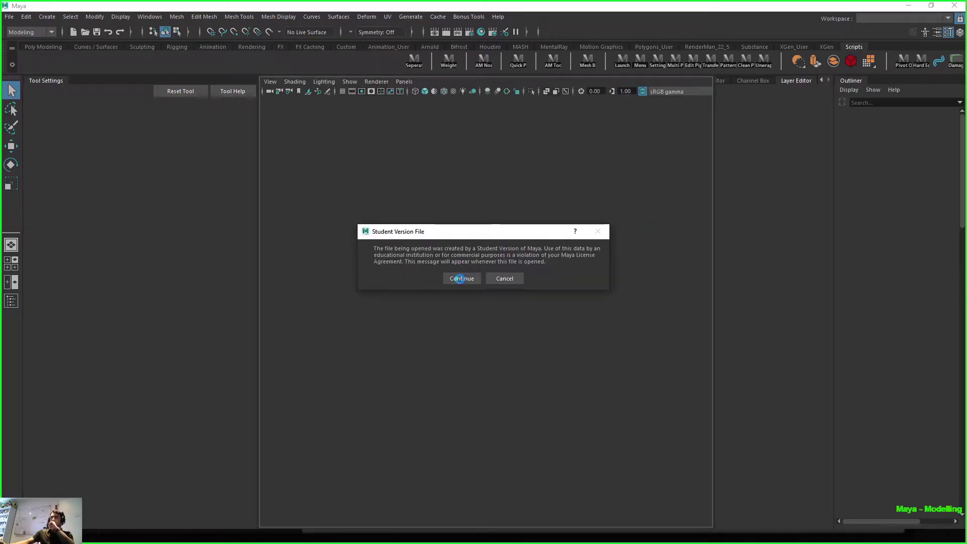
left_click(458, 280)
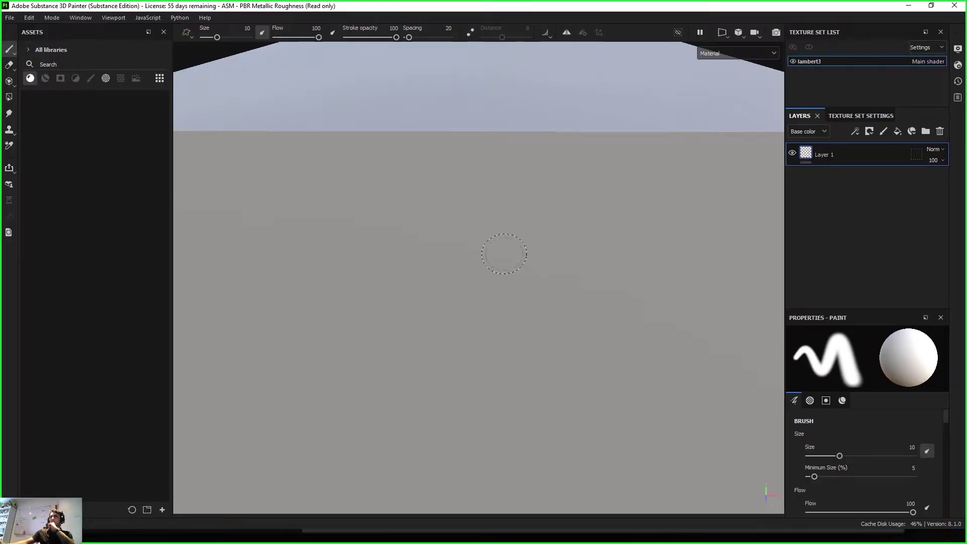
Delete Layer 1 from the cube's layer stack.
right_click_drag(635, 318, 312, 312, "alt")
left_click_drag(444, 323, 565, 322, "alt")
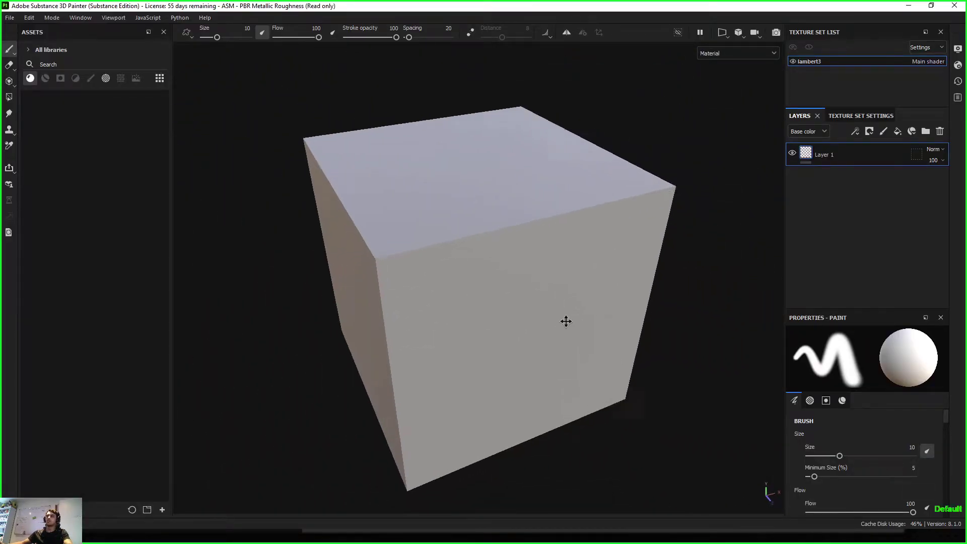
middle_click_drag(565, 322, 562, 279, "alt")
right_click_drag(562, 279, 540, 297, "alt")
left_click_drag(540, 297, 512, 332, "alt")
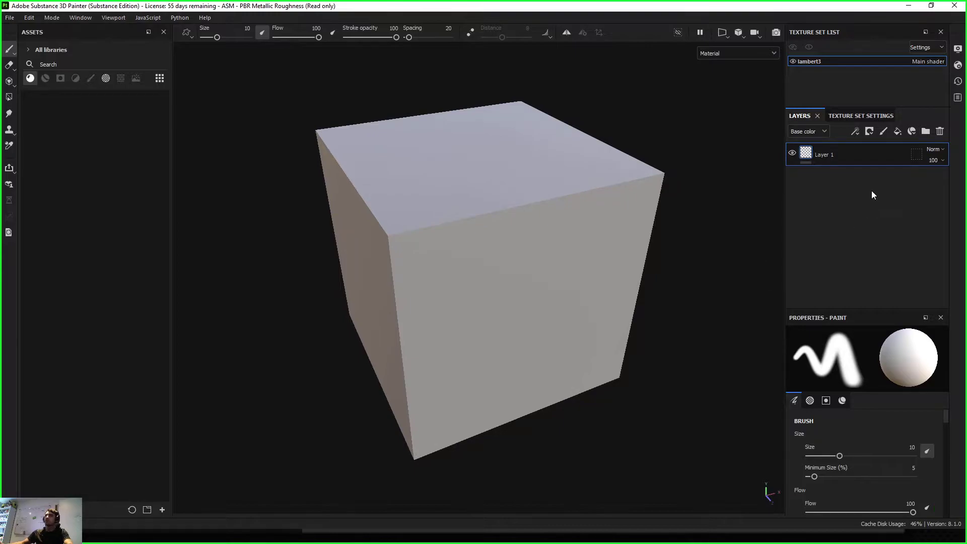
key("Delete")
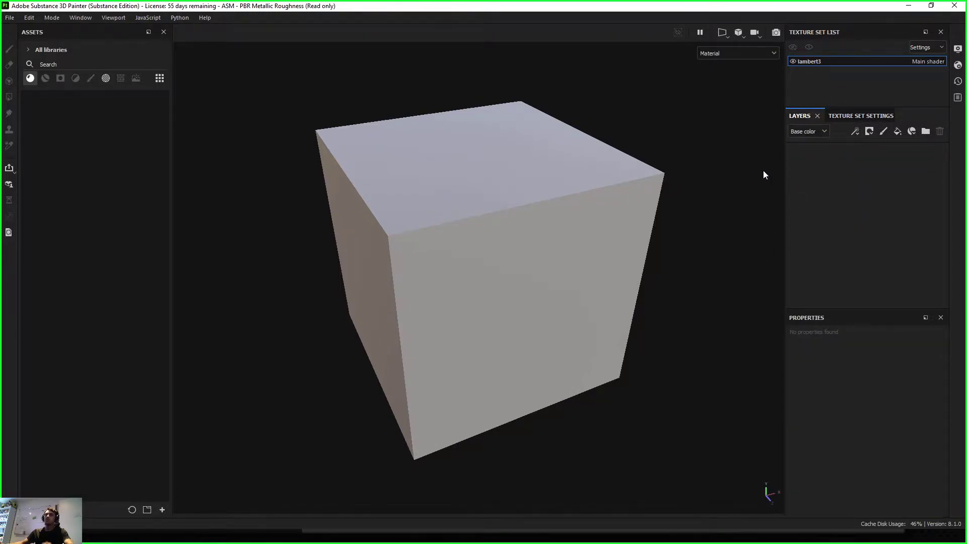
Look through the texture set settings and the shader parameters of the main shader.
left_click(857, 116)
mouse_move(946, 173)
left_mouse_down()
mouse_move(951, 220)
mouse_move(954, 173)
left_mouse_up()
left_click(958, 66)
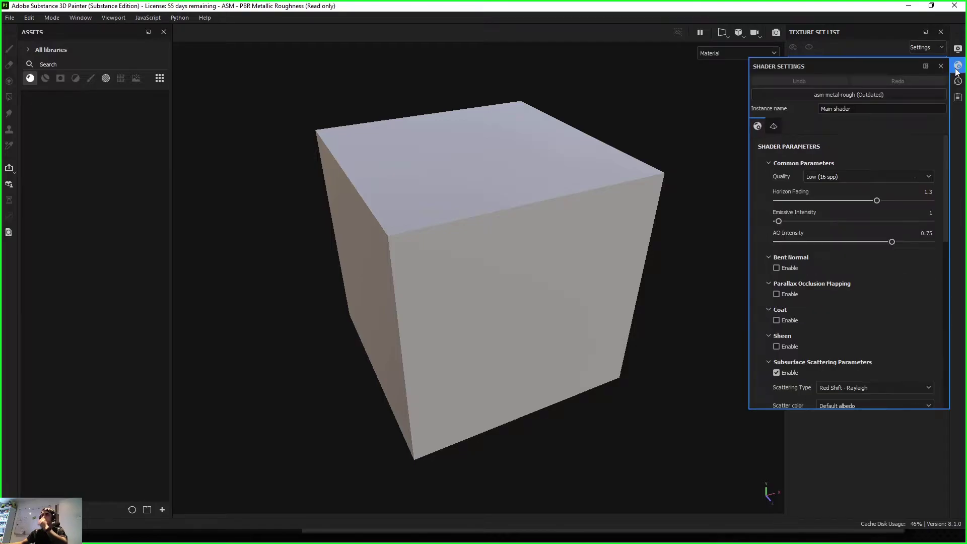
scroll(872, 182, "down", 2)
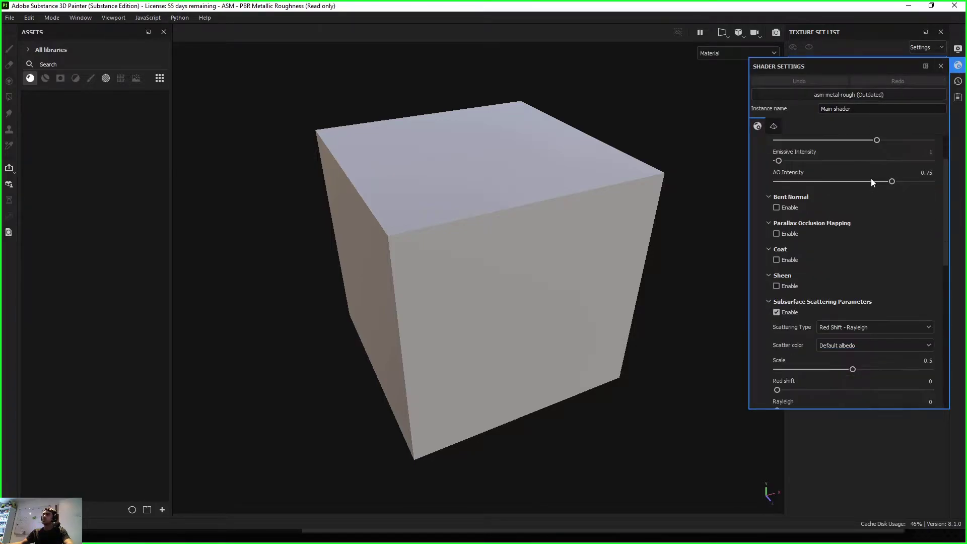
Set the environment opacity to 100 and the environment blur to 0 in the display settings.
left_click(958, 48)
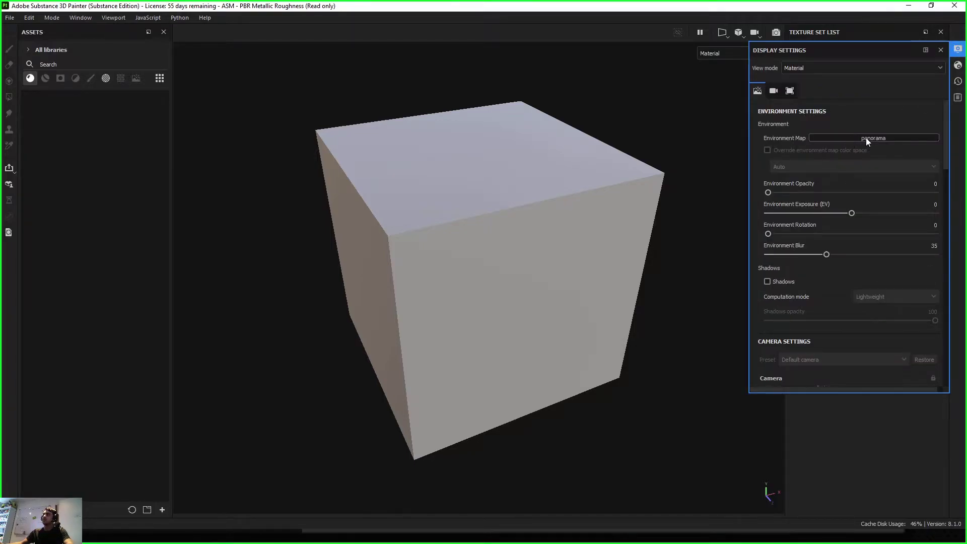
left_click_drag(800, 191, 958, 190)
left_click_drag(506, 267, 688, 189, "alt")
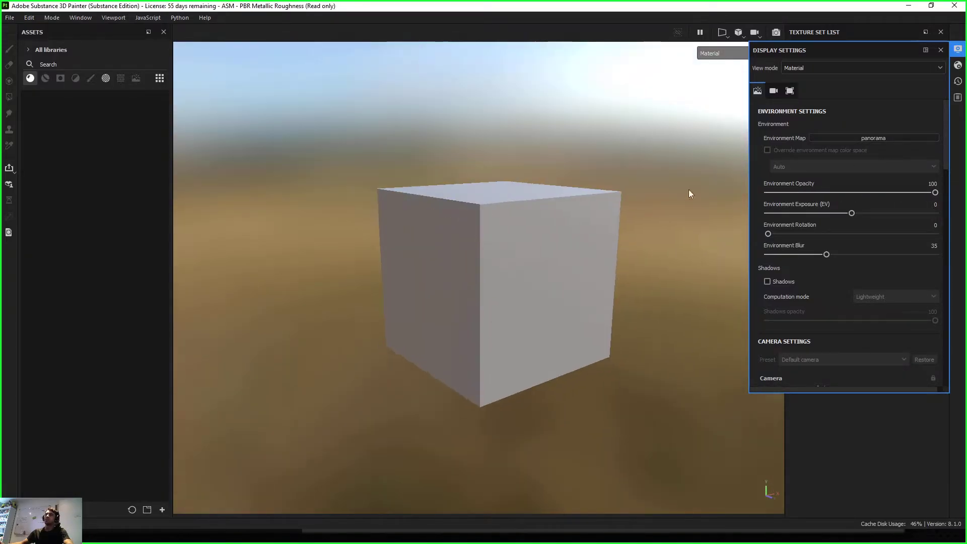
left_click_drag(825, 254, 756, 256)
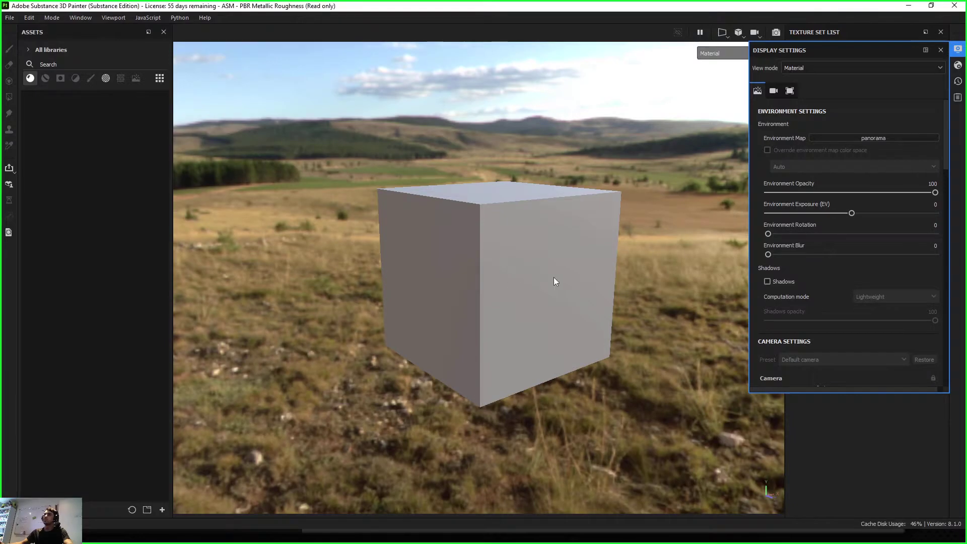
Rotate the environment around the cube to 259.
left_click_drag(554, 280, 467, 301, "alt")
right_click_drag(467, 298, 539, 290, "shift")
left_click_drag(539, 290, 656, 241, "alt")
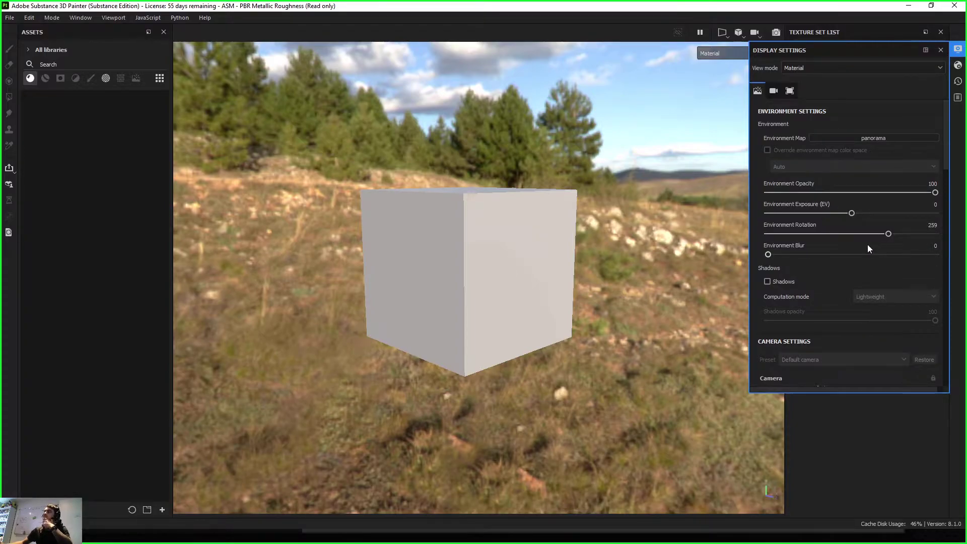
Open the environment map picker and clear its "environment" search filter.
left_click(880, 138)
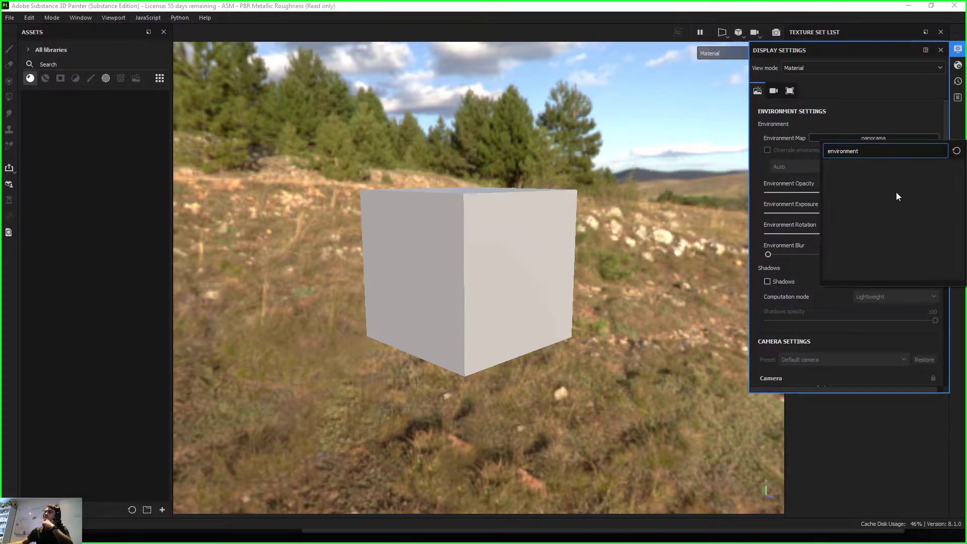
left_click(891, 115)
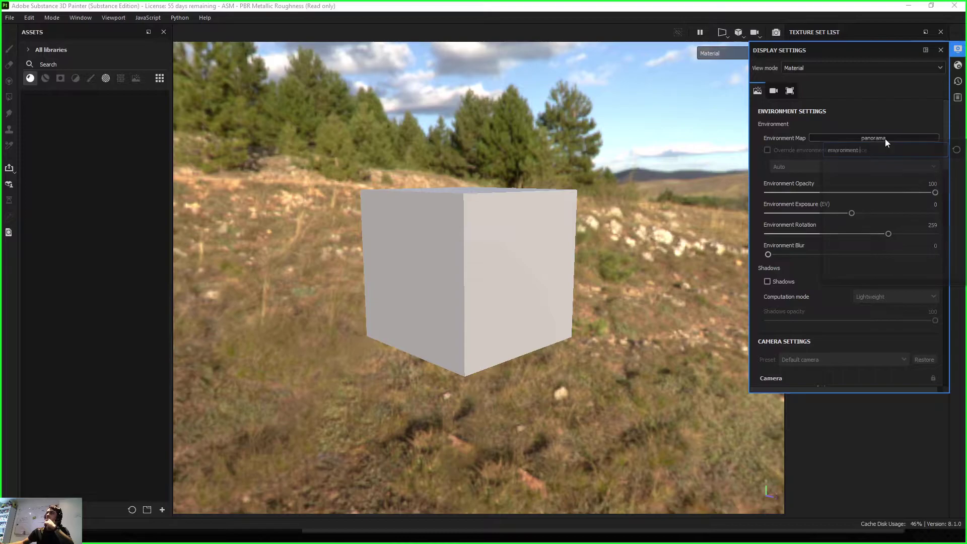
left_click(884, 138)
left_click(805, 144)
left_click(837, 138)
left_click(856, 139)
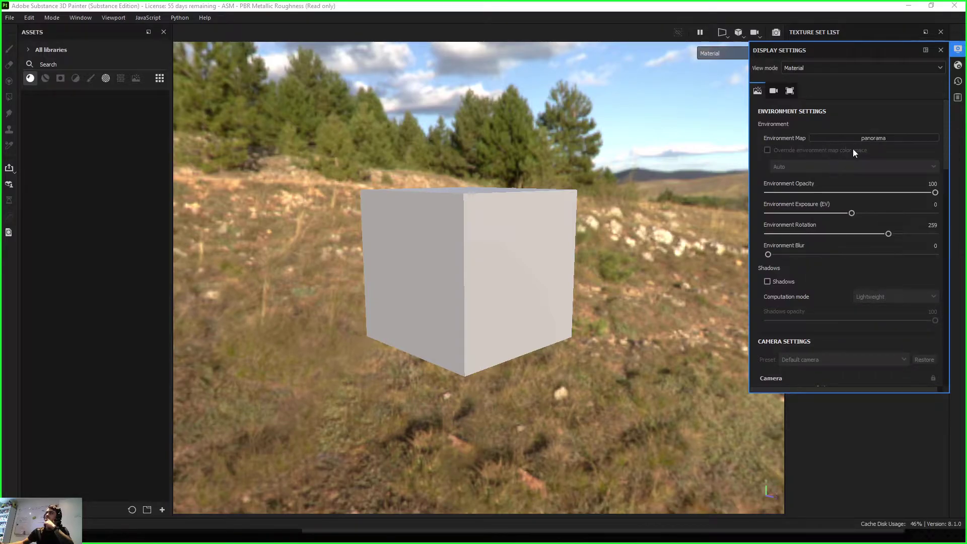
left_click(859, 139)
double_click(862, 154)
key("BackSpace")
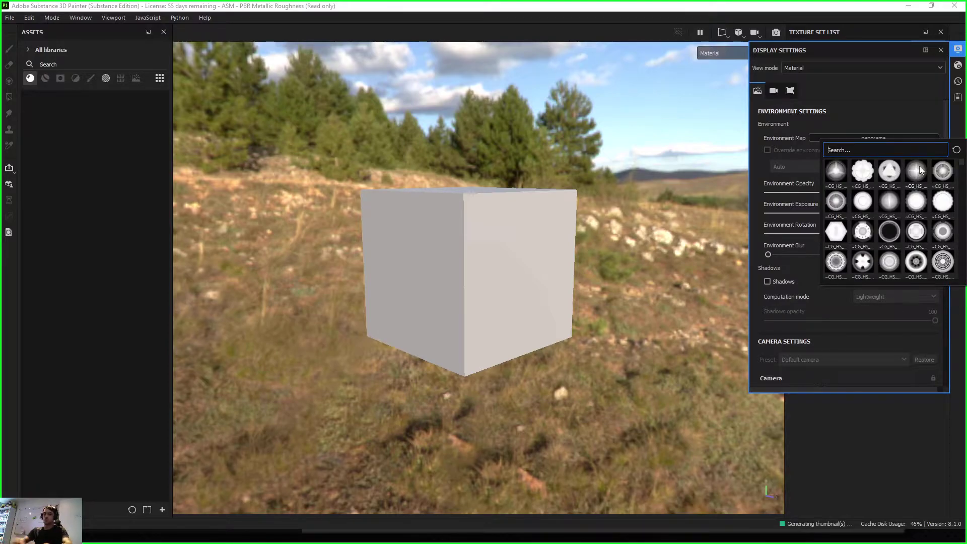
Search the environment map picker for "hdri", browse the unfiltered resources, and search for "environment" again.
type("hdri")
key("BackSpace")
key("BackSpace")
key("BackSpace")
key("BackSpace")
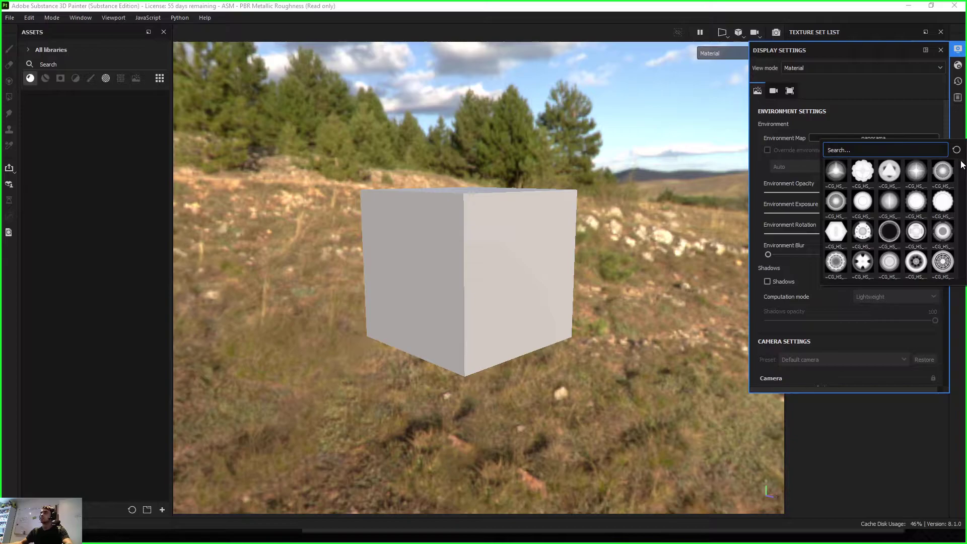
left_click_drag(961, 163, 964, 275)
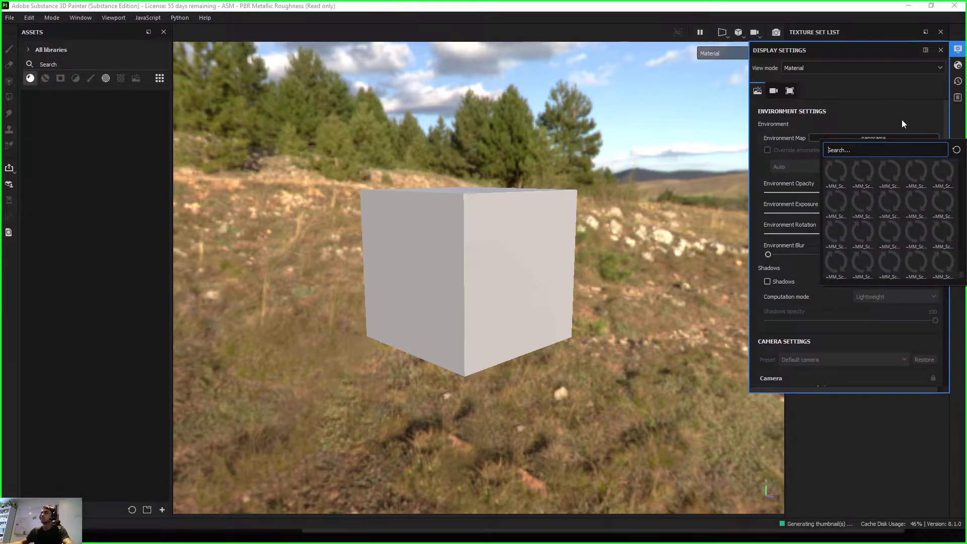
type("environment")
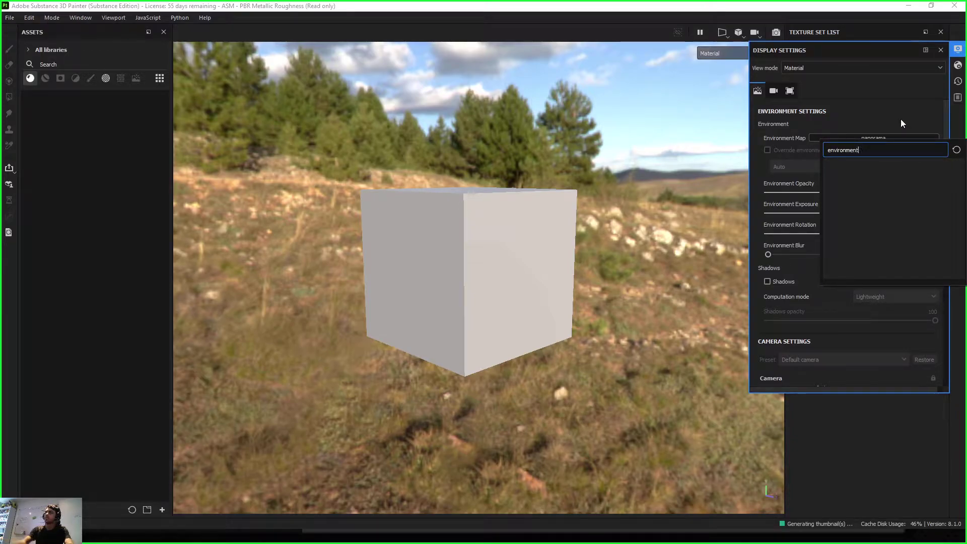
left_click(907, 115)
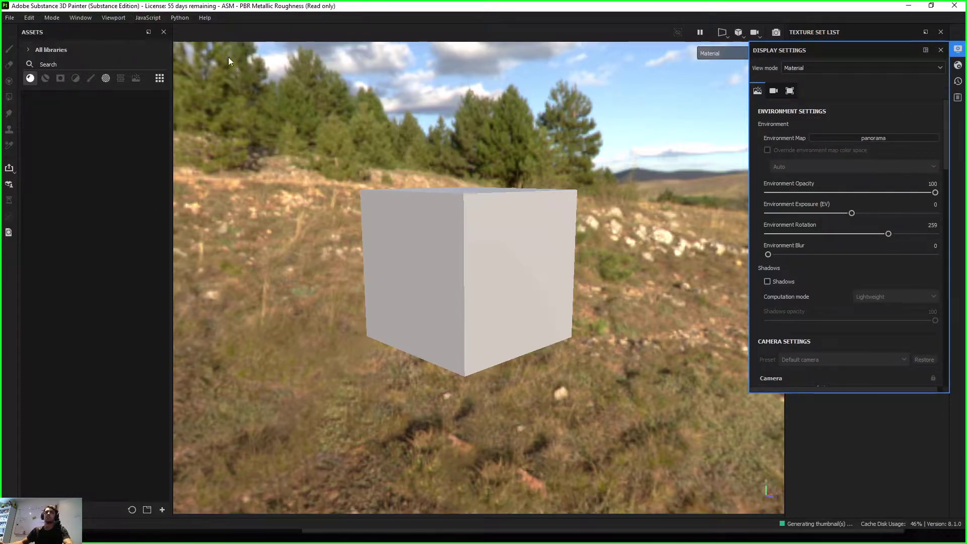
Filter the asset library to textures and search it for "hdr" and "low front".
left_click(55, 79)
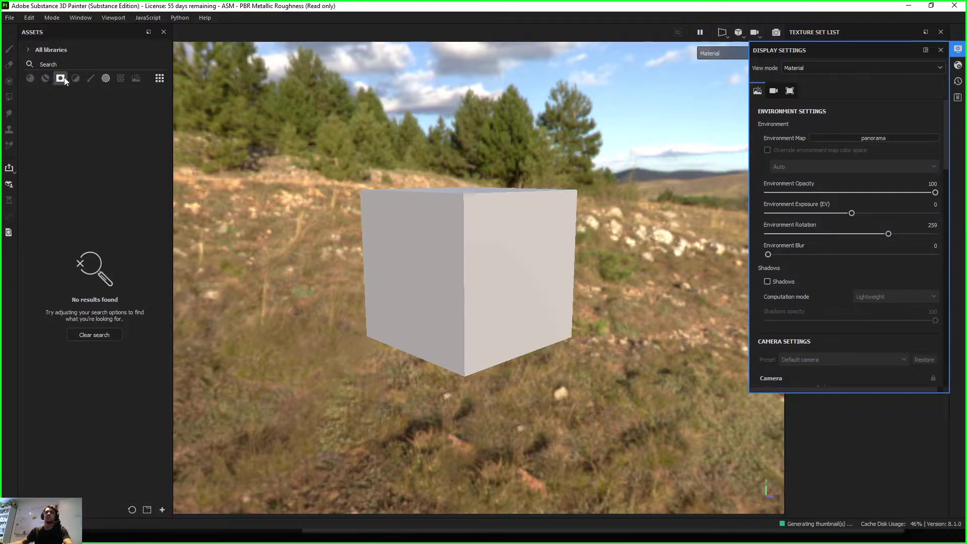
left_click(106, 78)
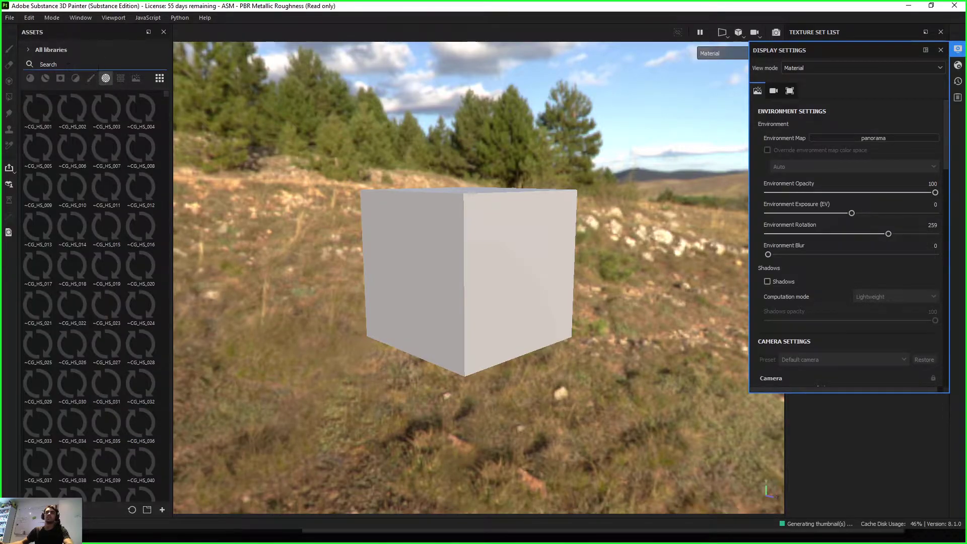
left_click(103, 64)
type("hdr")
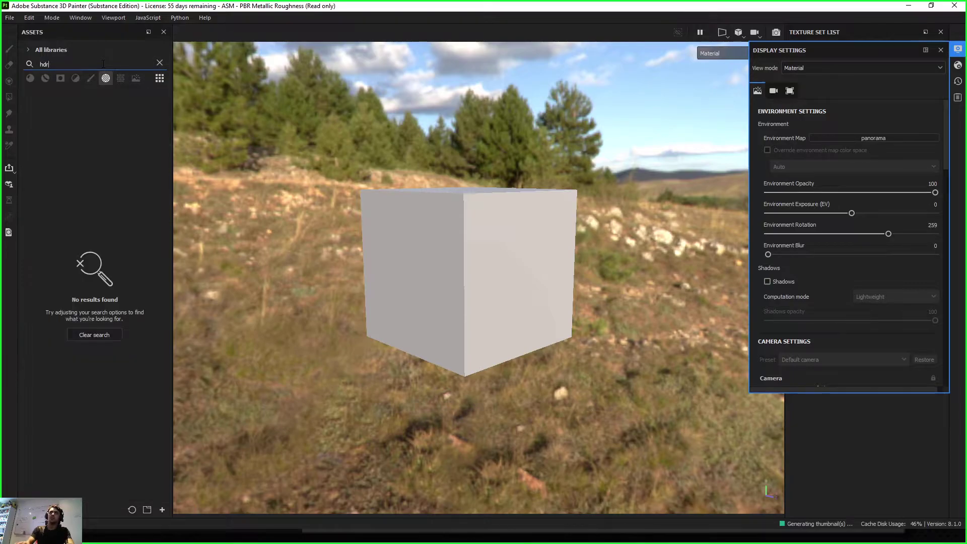
key("BackSpace")
key("BackSpace")
key("BackSpace")
type("low front")
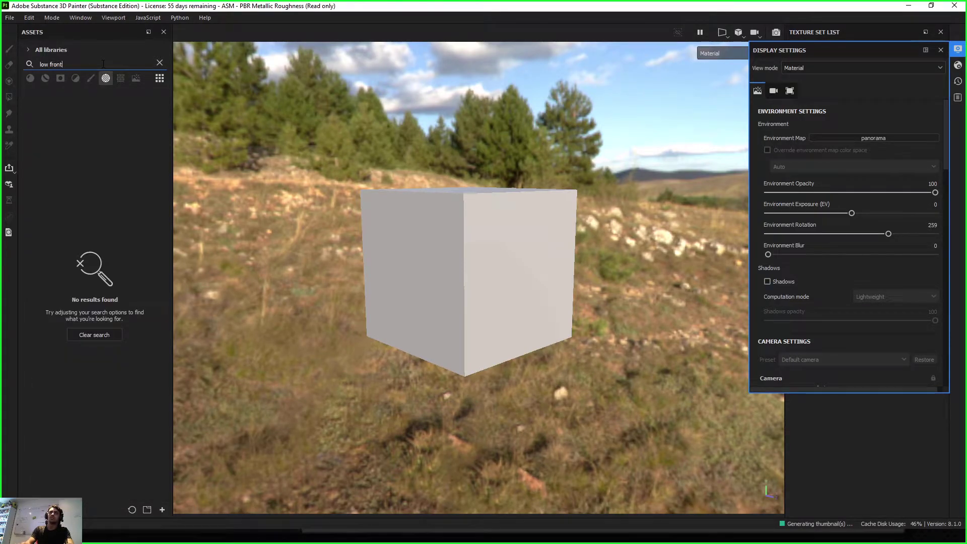
left_click(159, 80)
left_click(112, 103)
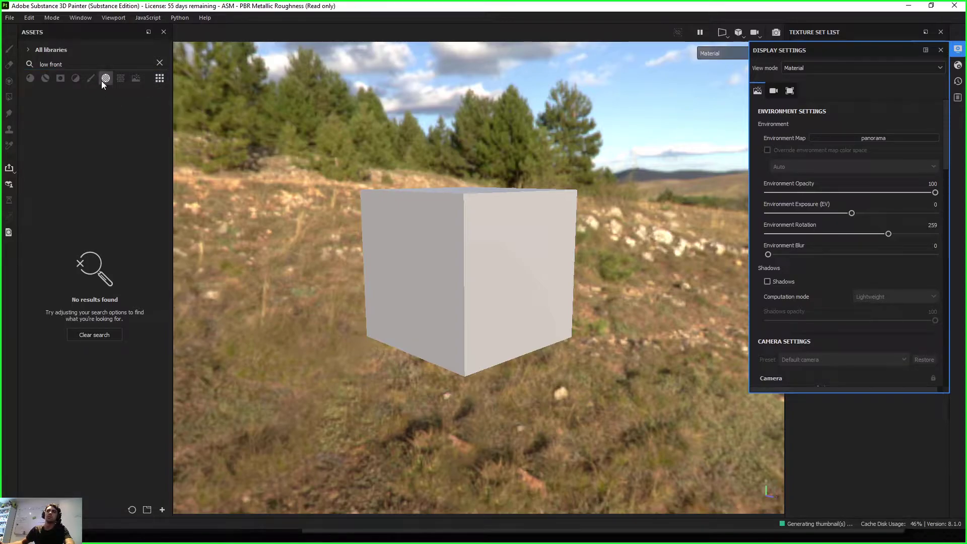
Examine the environment map picker, the shader settings, and the camera, post-effect and tone-mapping options in the display settings.
left_click(892, 135)
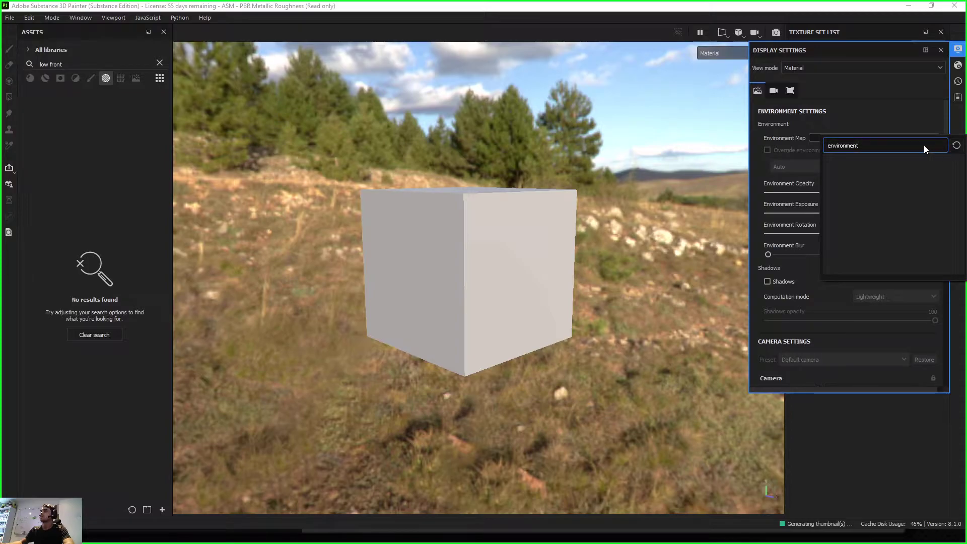
left_click(956, 122)
left_click(958, 65)
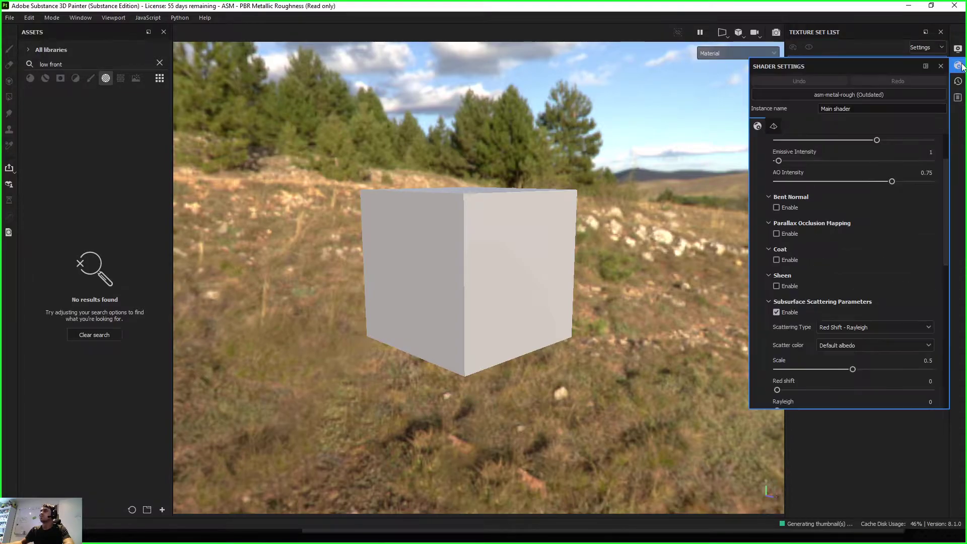
left_click(957, 48)
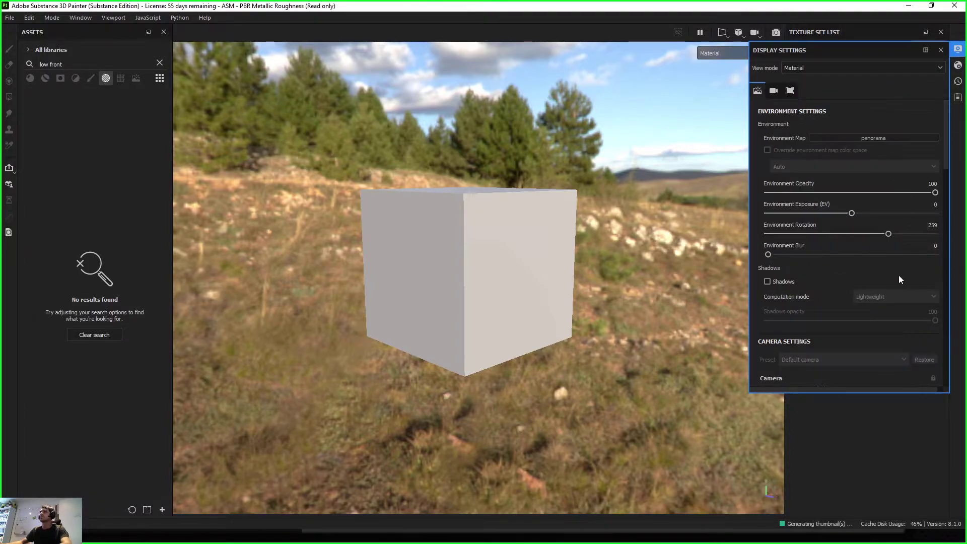
scroll(896, 345, "down", 10)
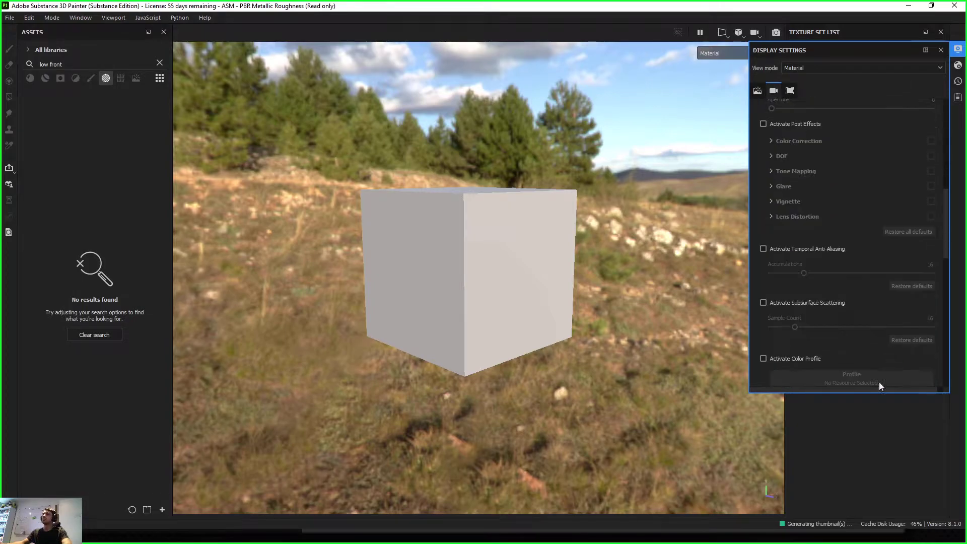
left_click(958, 49)
left_click_drag(469, 208, 498, 231, "alt")
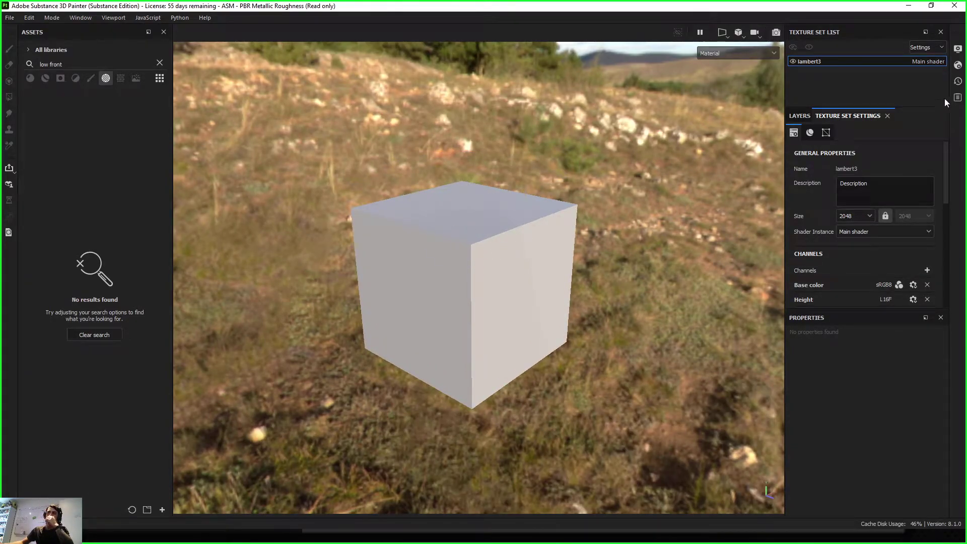
left_click(958, 49)
scroll(853, 201, "up", 5)
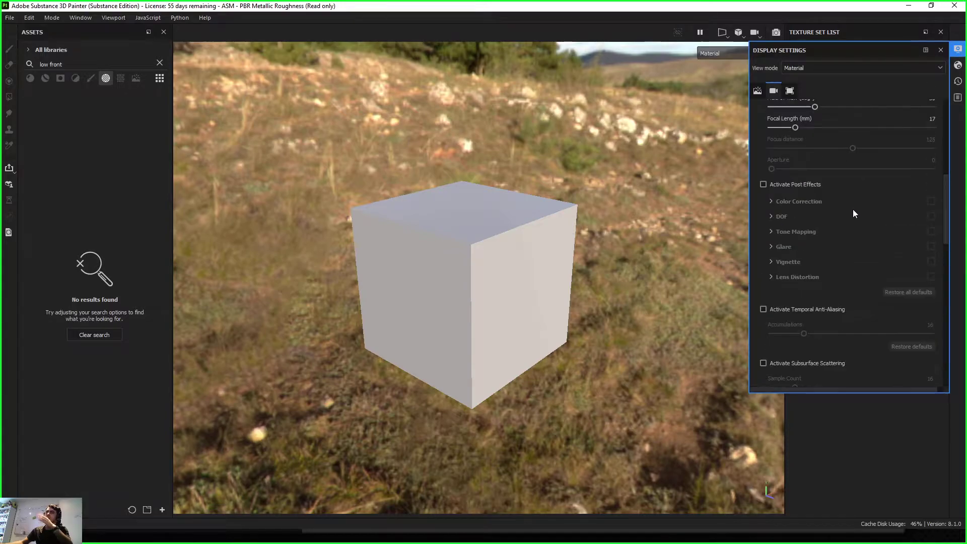
scroll(856, 186, "down", 7)
scroll(859, 212, "down", 1)
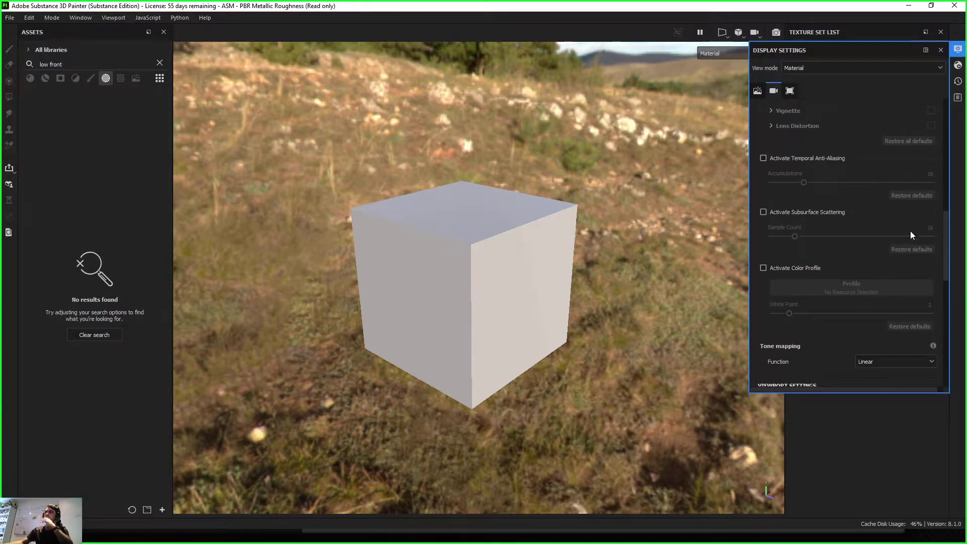
scroll(911, 232, "up", 8)
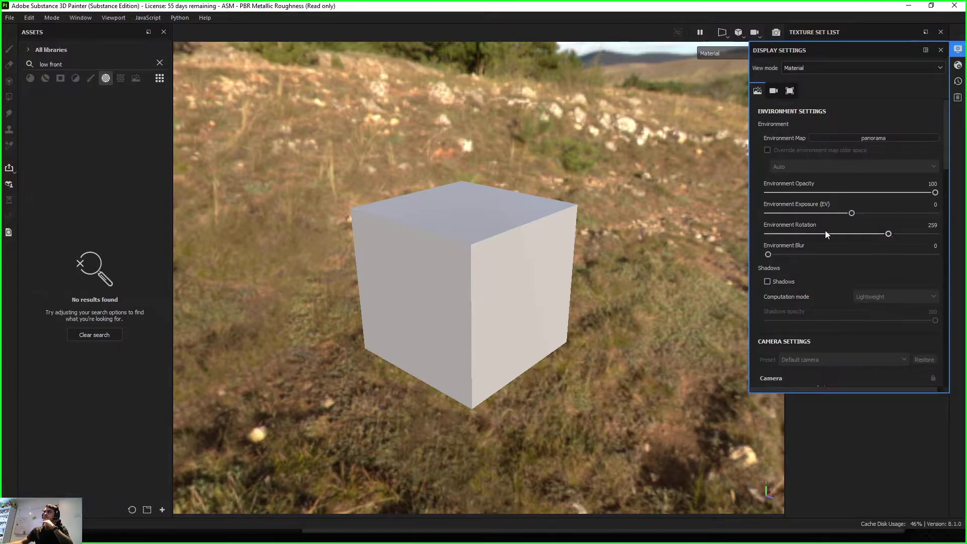
Set the environment opacity to 0 and choose ~FN_Studio_11 as the environment map.
left_click_drag(934, 193, 756, 194)
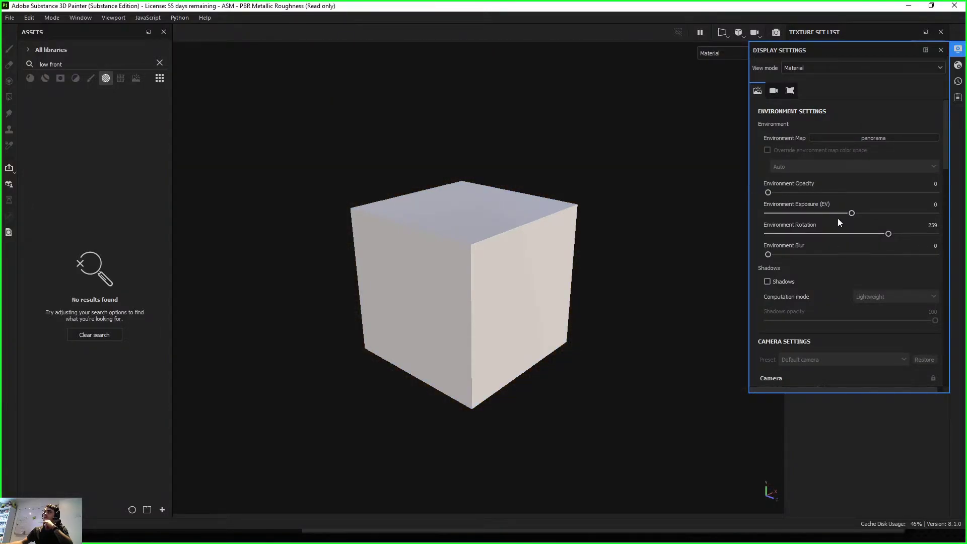
left_click(889, 138)
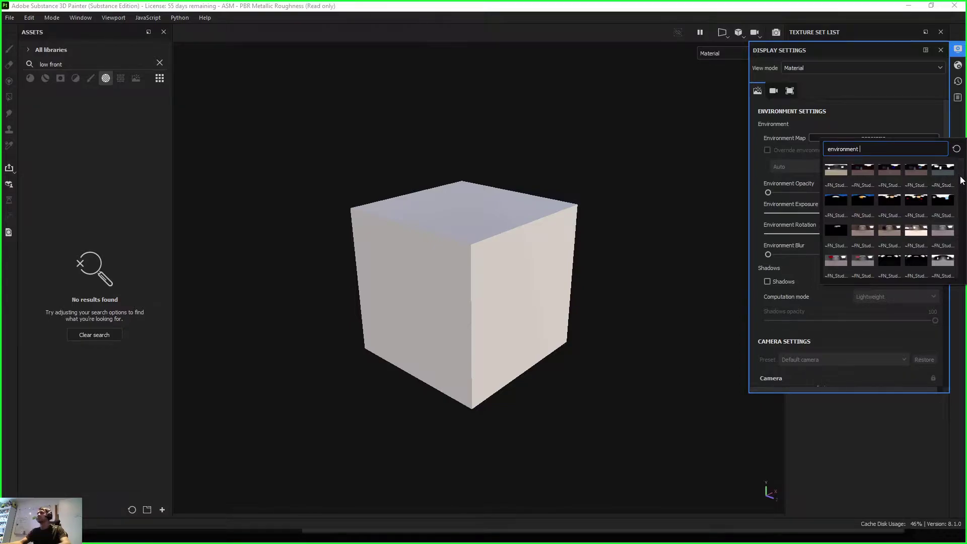
left_click_drag(960, 172, 957, 193)
left_click(944, 218)
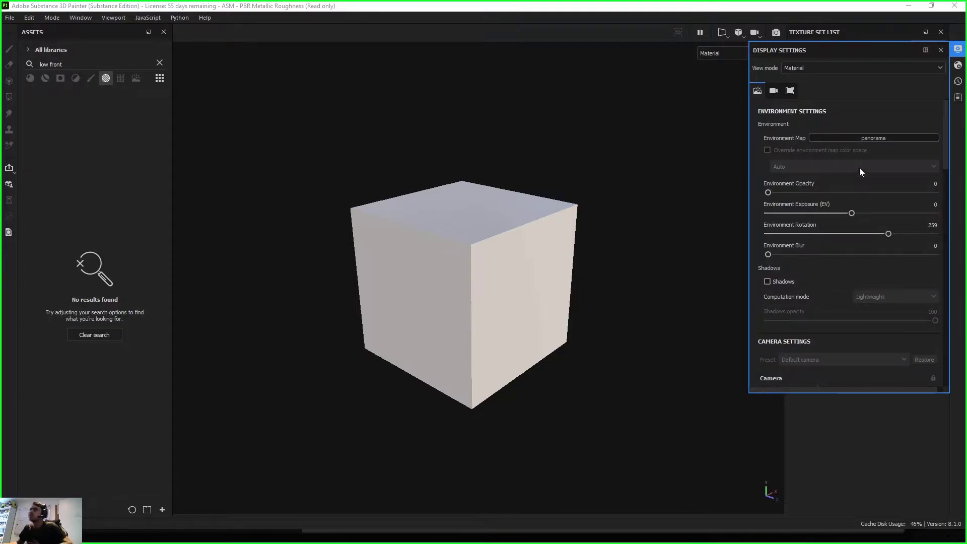
Try a raised environment opacity with environment blur at 100 and view the cube from several angles.
left_click(837, 192)
left_click_drag(818, 193, 924, 193)
left_click_drag(837, 254, 962, 255)
right_click_drag(436, 219, 655, 280, "alt")
left_click_drag(457, 277, 436, 292, "alt")
right_click_drag(436, 292, 502, 297, "alt")
middle_click_drag(502, 297, 613, 373, "alt")
left_click_drag(613, 373, 574, 383, "alt")
right_click_drag(574, 383, 647, 352, "alt")
Try the studio backdrop with environment blur at 0 and opacity at 100, viewing the cube from different angles.
left_click_drag(923, 192, 740, 207)
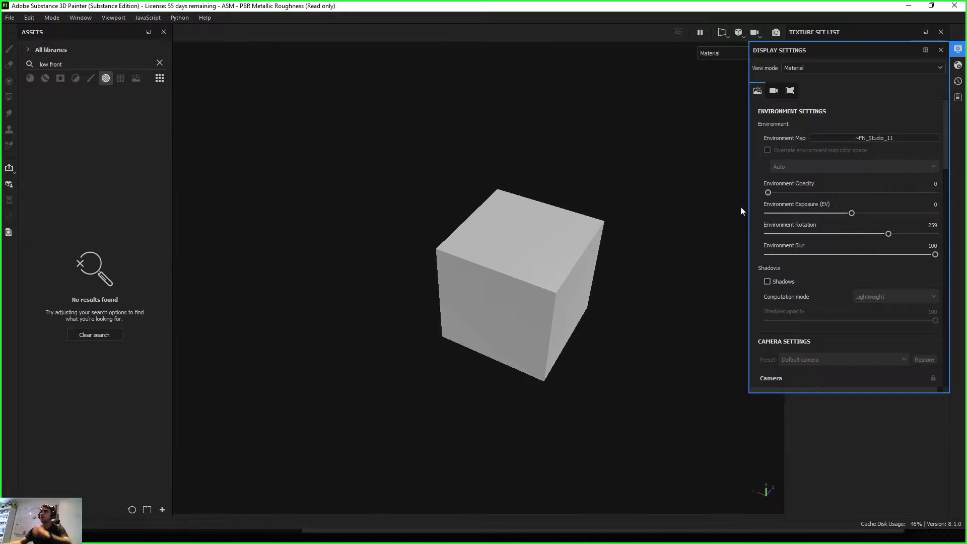
left_click_drag(822, 255, 748, 237)
left_click_drag(768, 193, 961, 194)
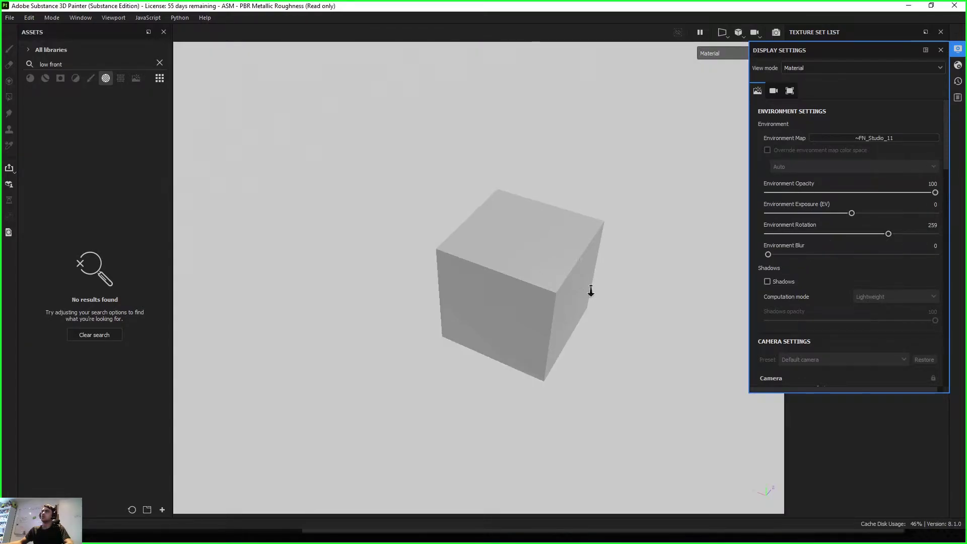
left_click_drag(590, 324, 536, 308, "alt")
right_click_drag(535, 309, 413, 287, "alt")
left_click_drag(413, 287, 346, 307, "alt")
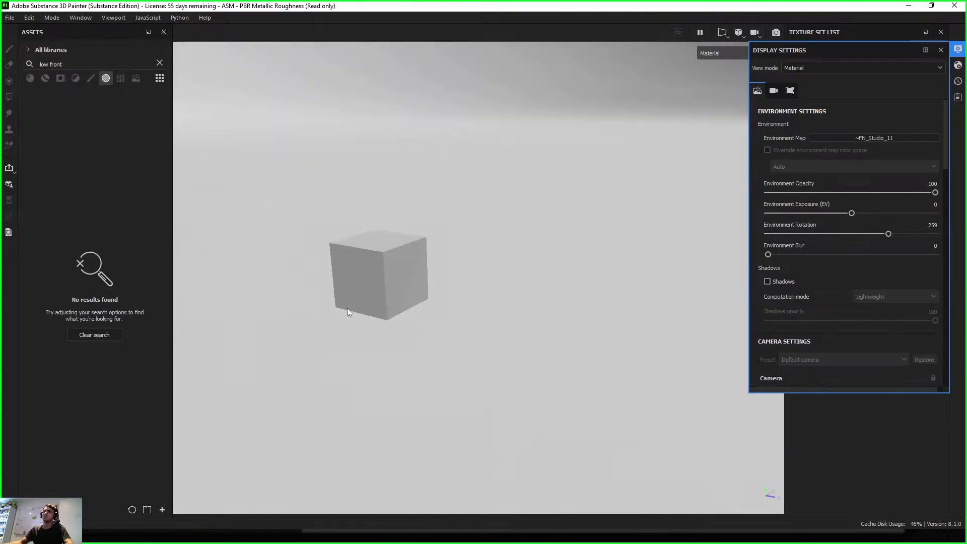
right_click_drag(346, 308, 476, 308, "alt")
middle_click_drag(476, 308, 589, 321, "alt")
Set the environment blur to 28 and the environment opacity to 0, and close the display settings.
left_click_drag(767, 255, 795, 255)
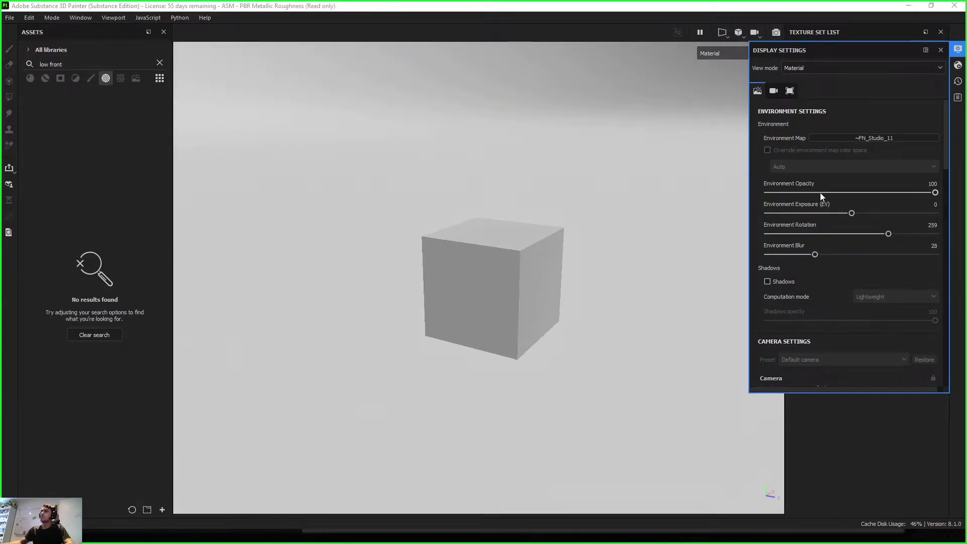
left_click_drag(821, 197, 591, 265)
left_click(958, 51)
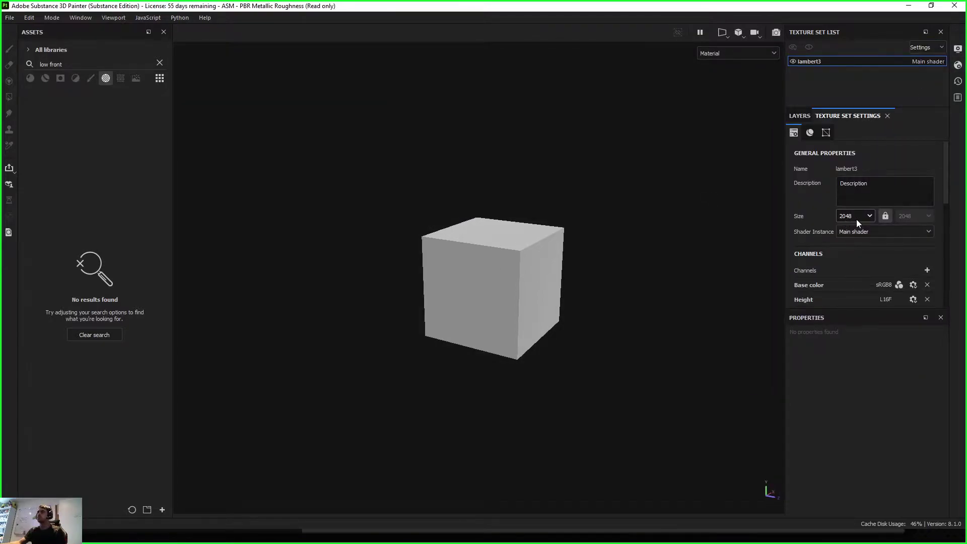
Add an Ambient occlusion channel to the lambert3 texture set and remove its Metallic, Roughness and Height channels.
left_click_drag(874, 314, 876, 393)
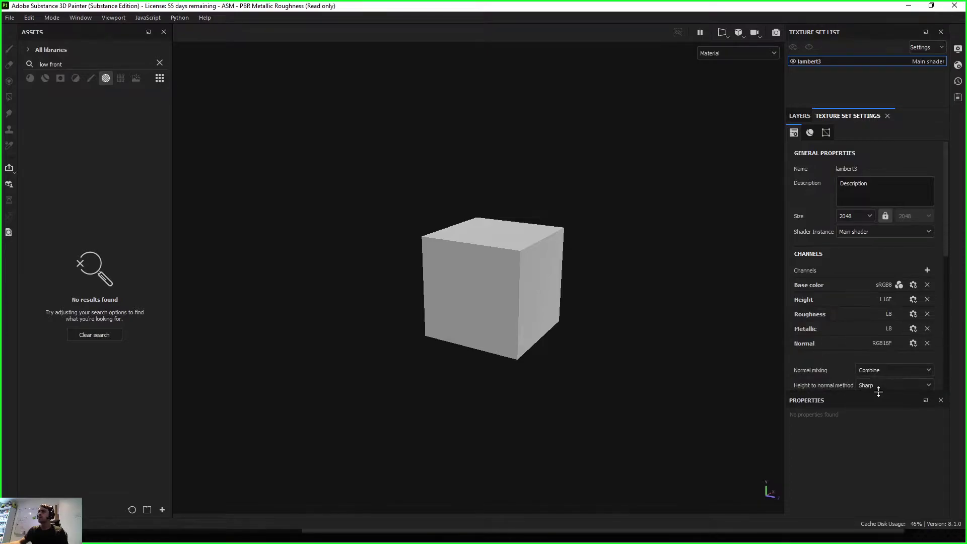
left_click(927, 270)
left_click(929, 283)
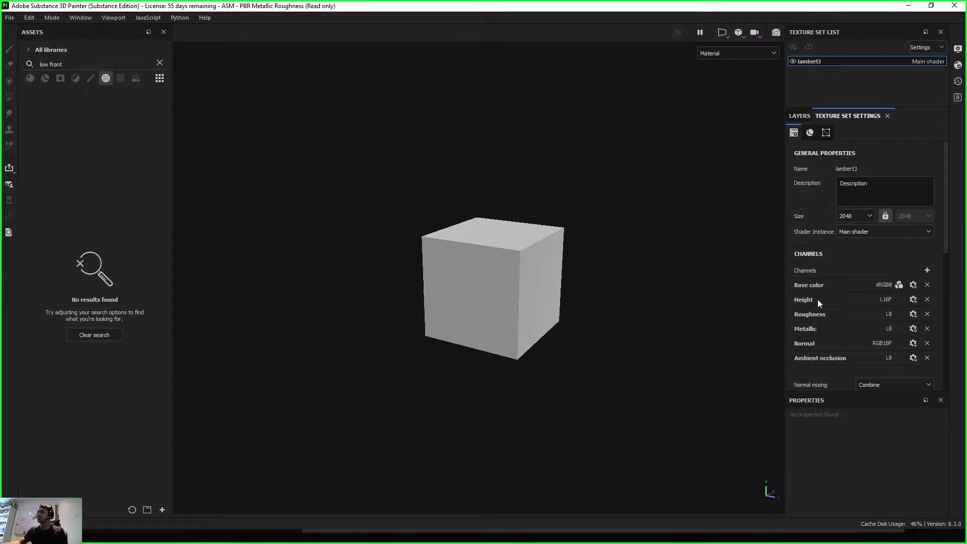
left_click(927, 329)
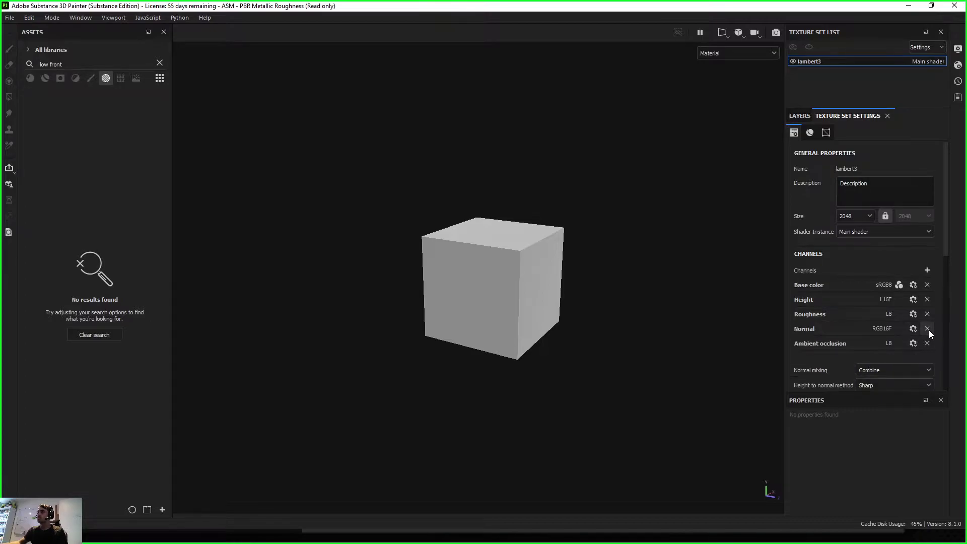
left_click(927, 313)
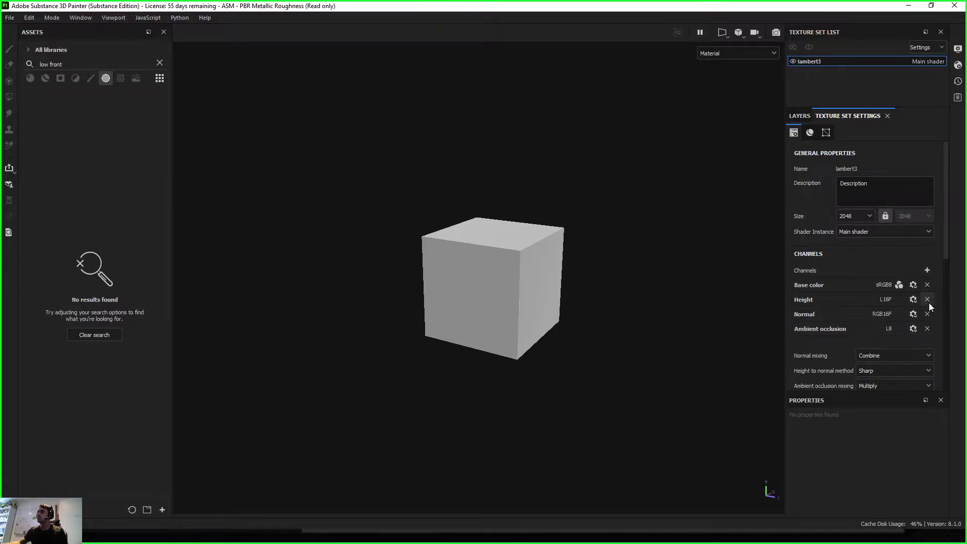
left_click(927, 299)
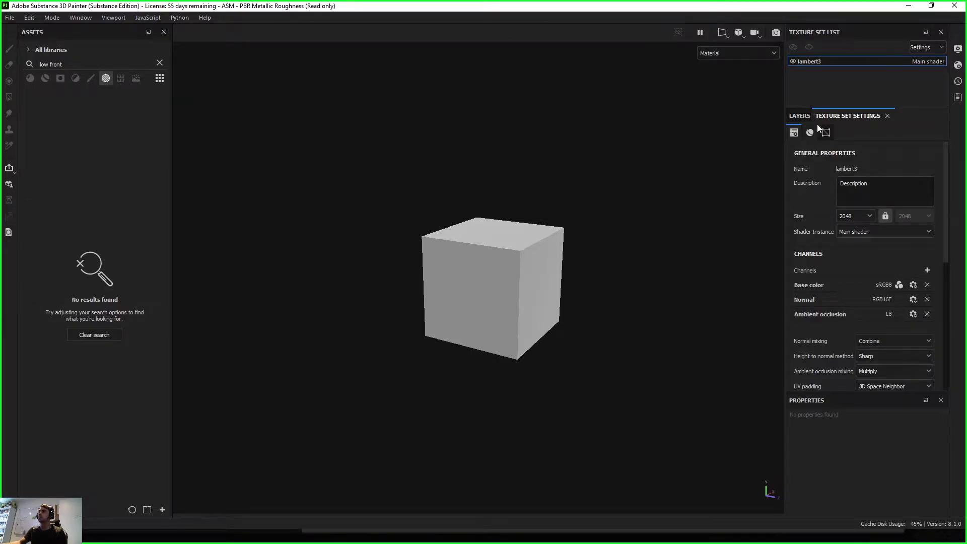
Open the mesh map baking settings for lambert3 and enlarge the dialog to show more parameters.
left_click(799, 116)
left_click(847, 116)
scroll(925, 322, "down", 5)
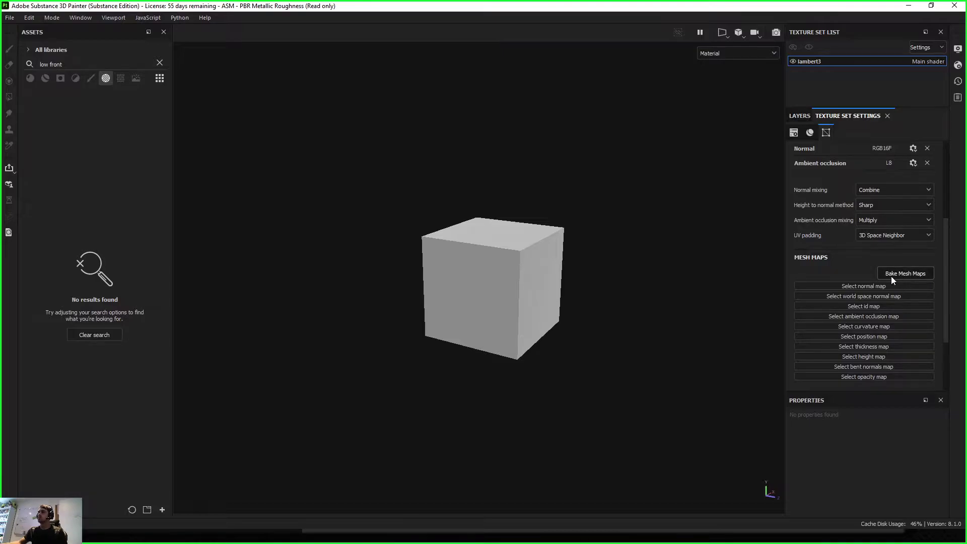
left_click(893, 275)
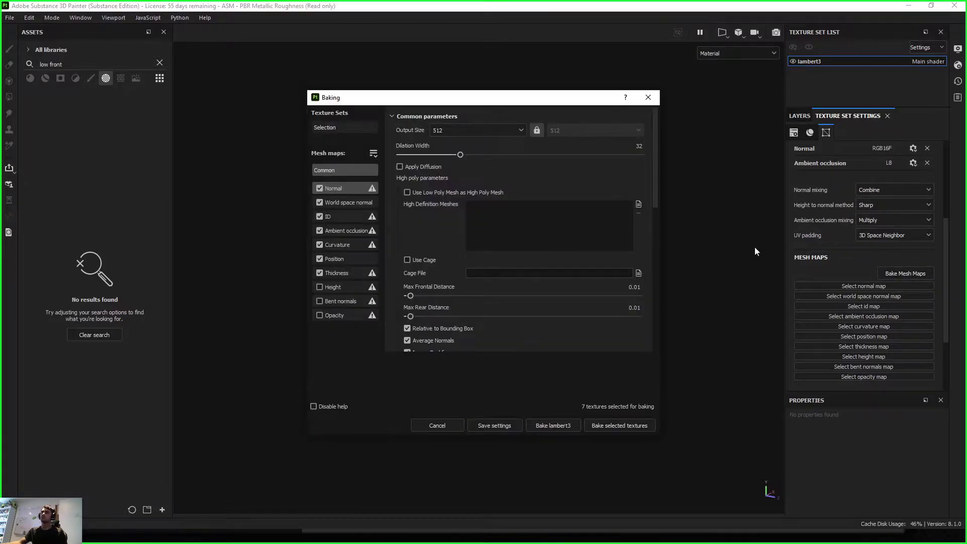
left_click_drag(423, 97, 336, 62)
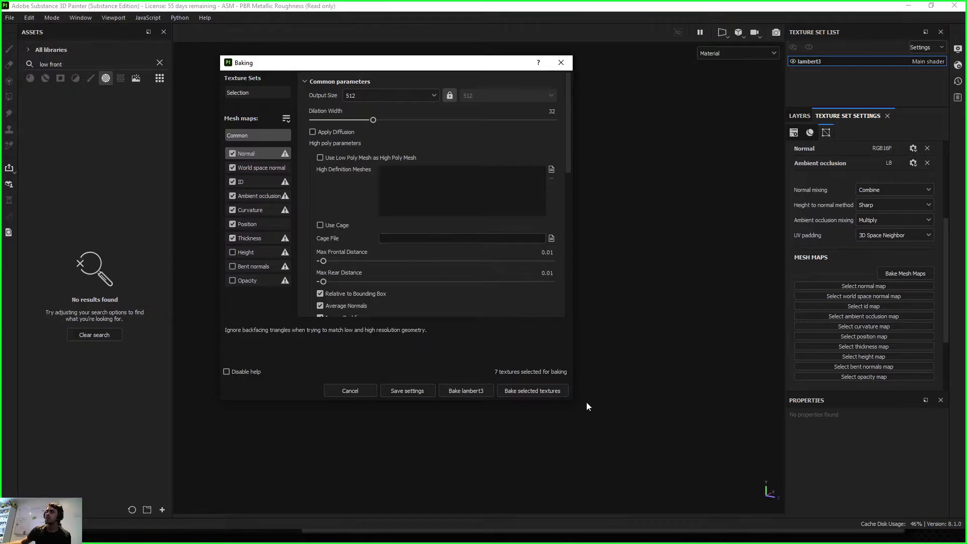
left_click_drag(568, 400, 656, 497)
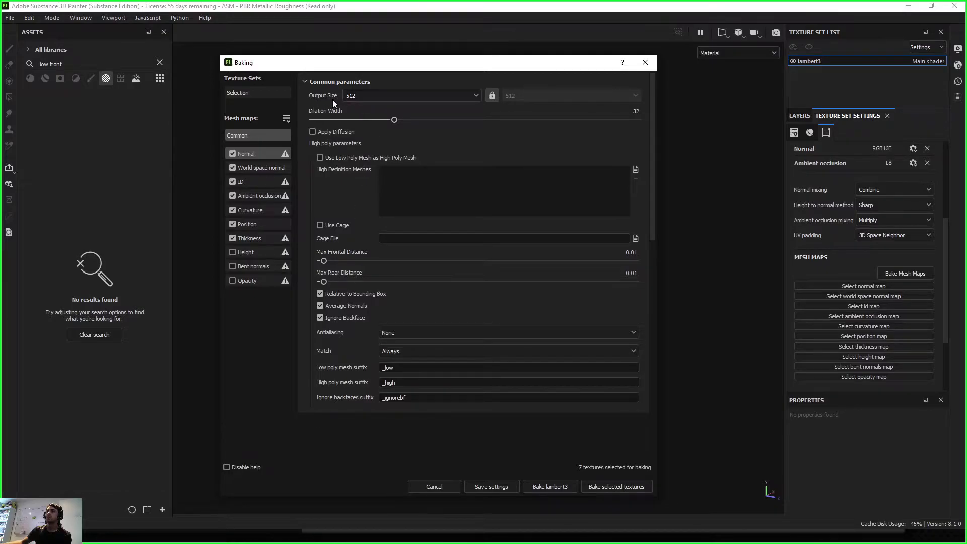
Set the baking output size to 2048 and load Cube_high as the high definition mesh.
left_click(391, 99)
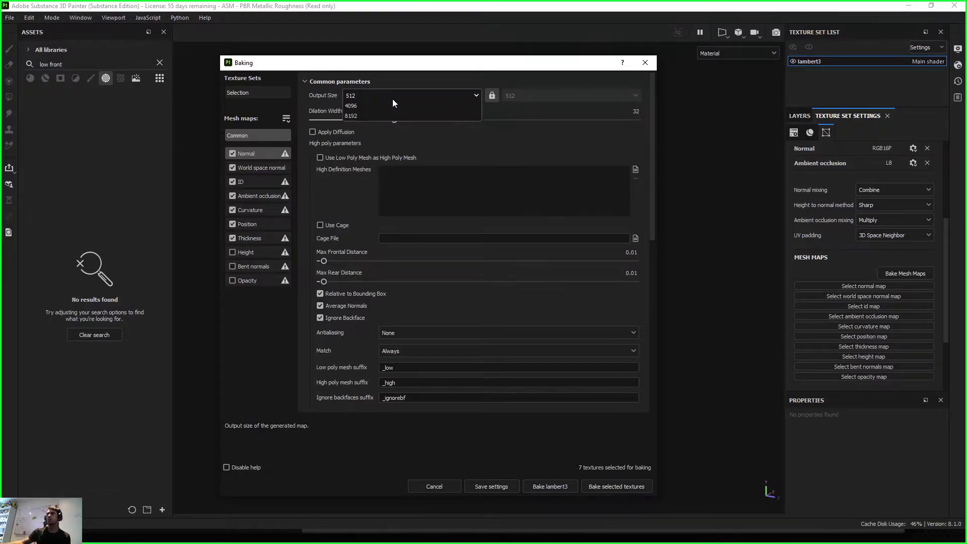
left_click(371, 170)
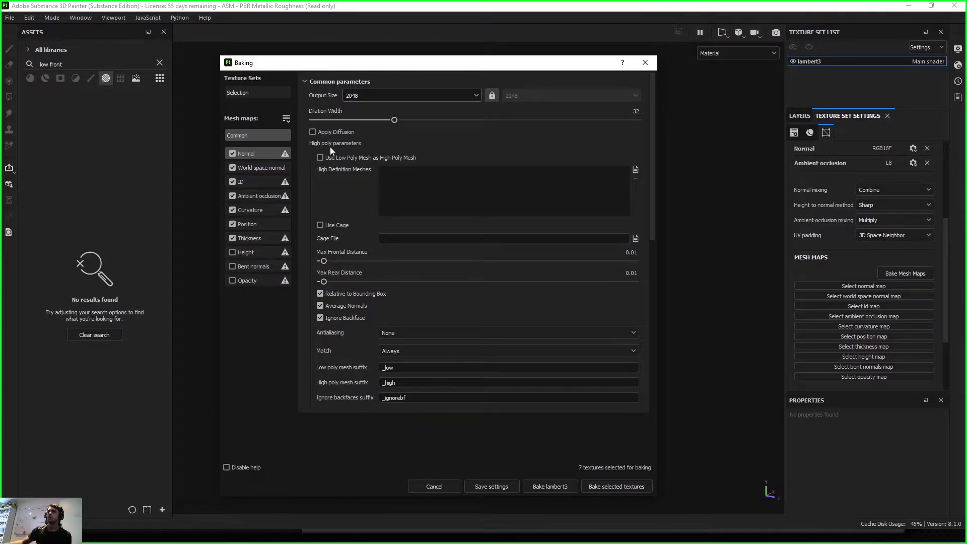
left_click(635, 169)
left_click(378, 165)
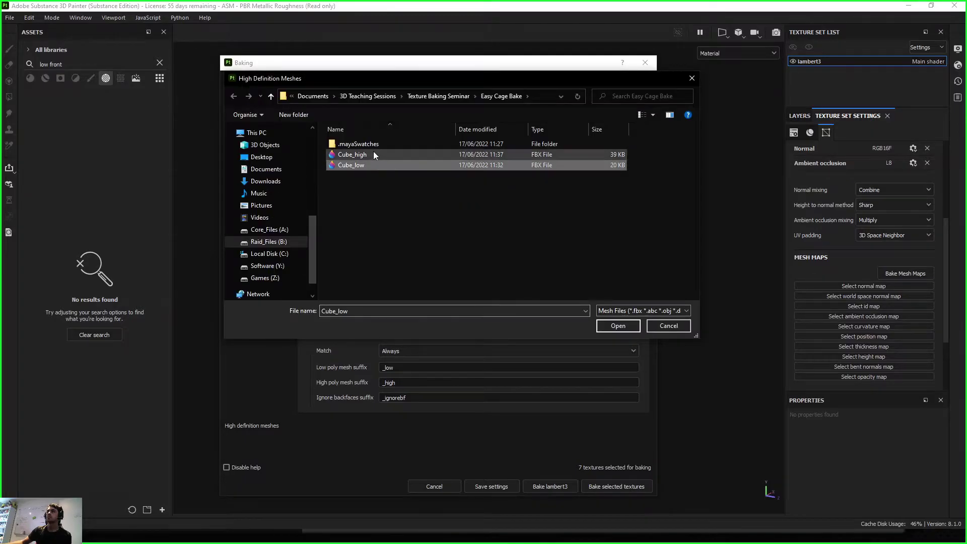
left_click(374, 154)
left_click(618, 326)
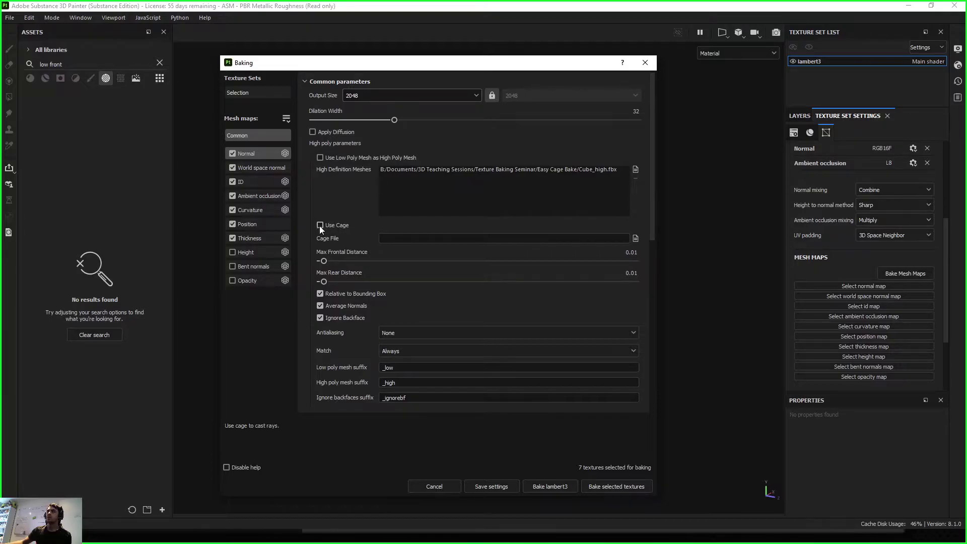
Review the high poly baking parameters and the available Match methods for pairing low and high poly meshes.
scroll(651, 219, "down", 2)
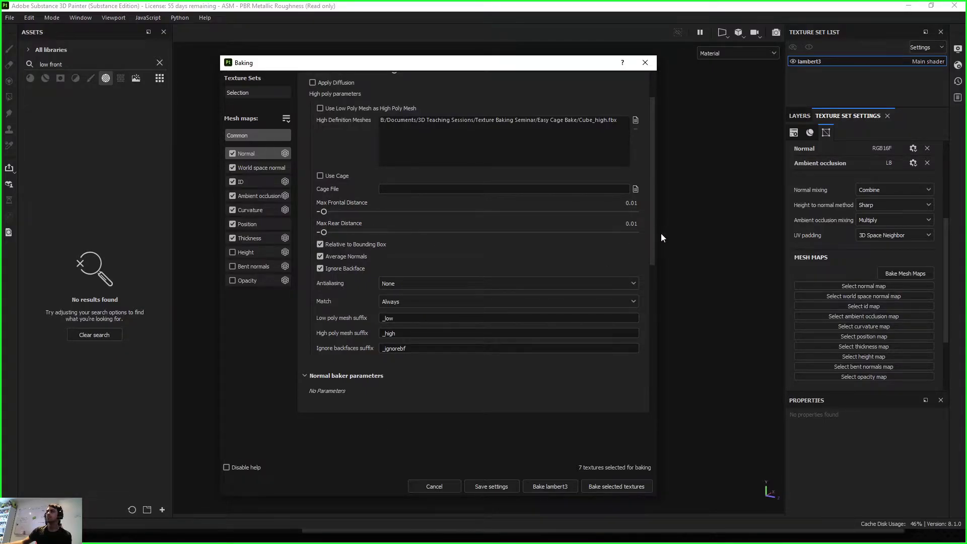
scroll(654, 234, "down", 1)
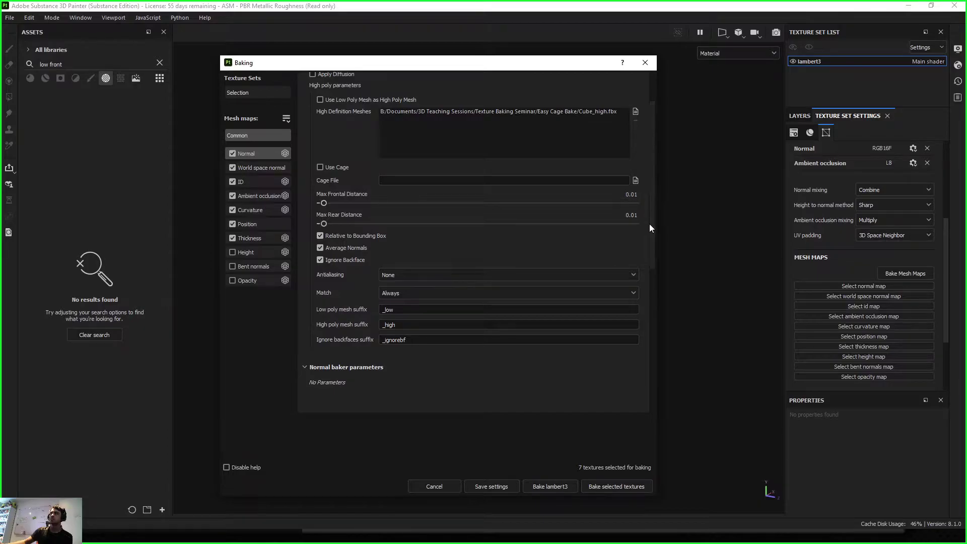
left_click_drag(649, 223, 651, 249)
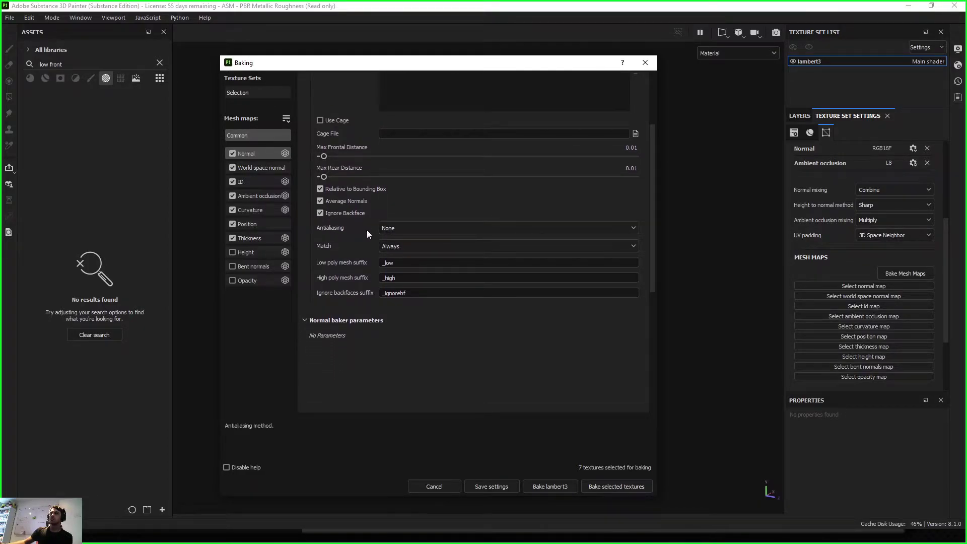
left_click(406, 246)
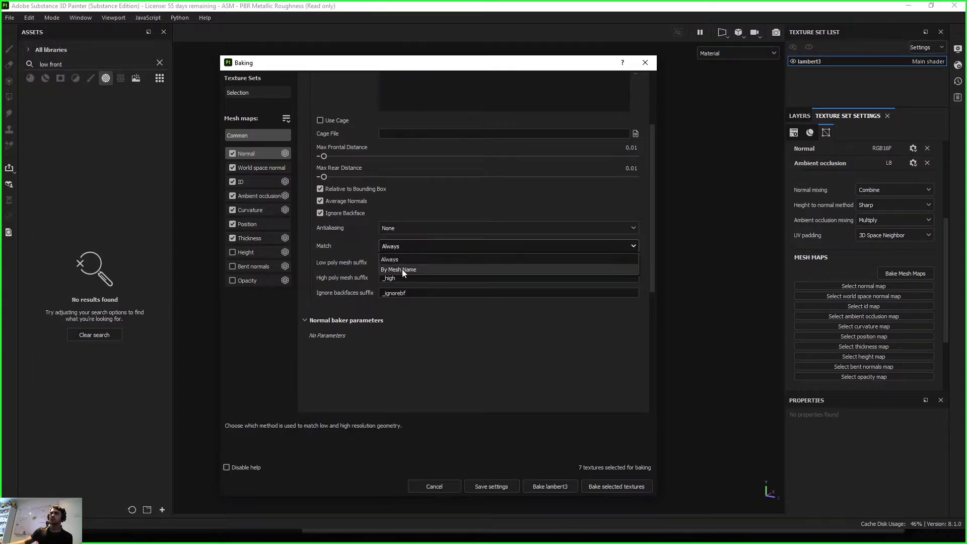
left_click(412, 246)
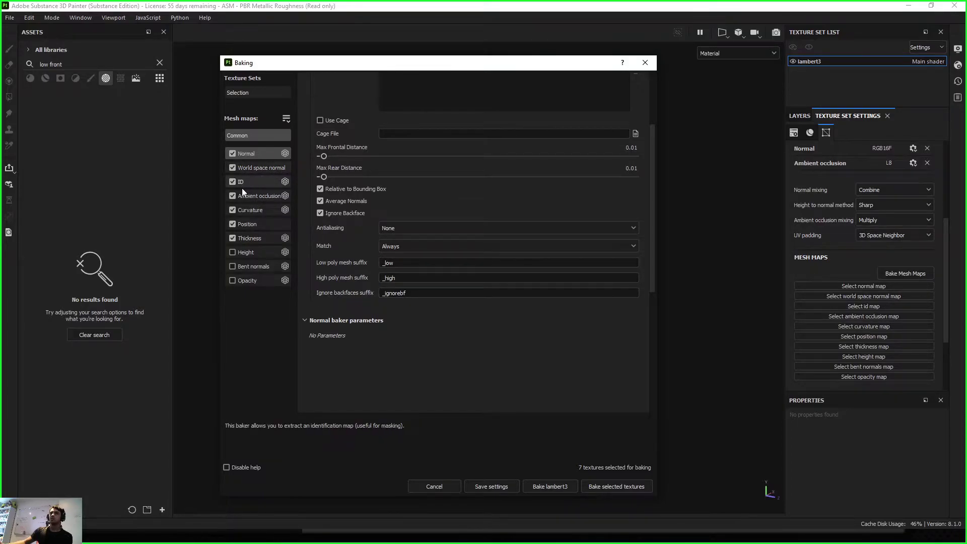
Exclude Thickness, Curvature, Ambient occlusion, ID, World space normal and Position from the bake, leaving only Normal selected.
left_click(232, 237)
left_click(232, 210)
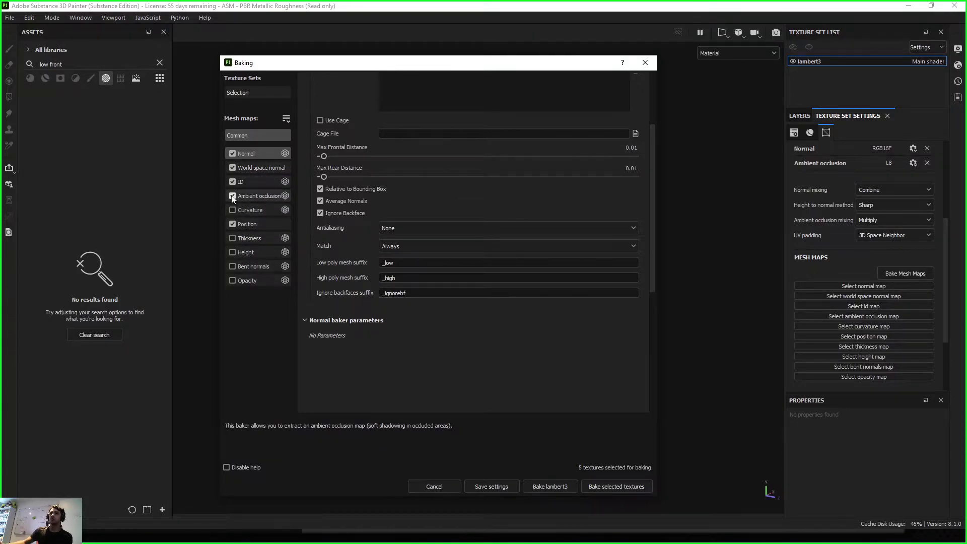
left_click(232, 195)
left_click(232, 182)
left_click(232, 168)
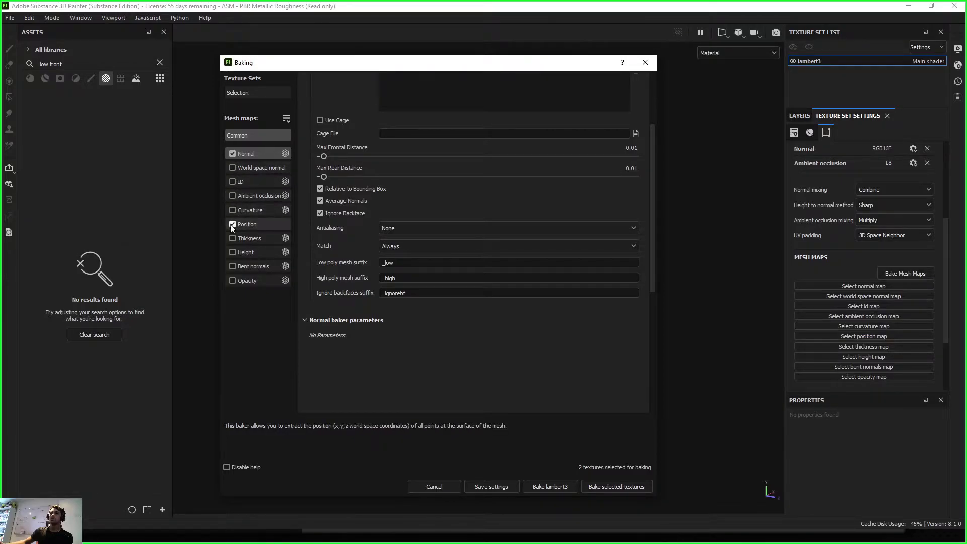
left_click(232, 223)
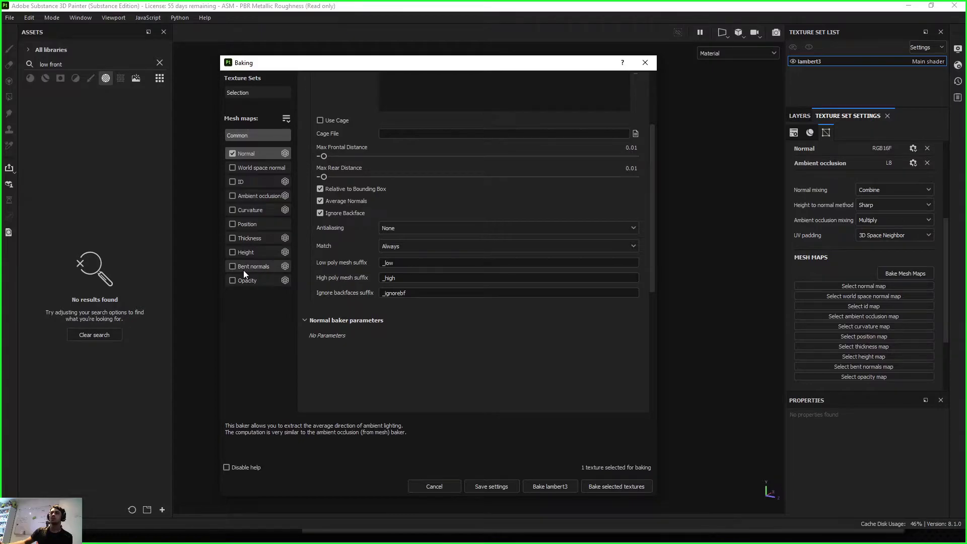
Check the Normal baking parameters, bake the normal map for lambert3 and dismiss the bake report.
left_click(258, 153)
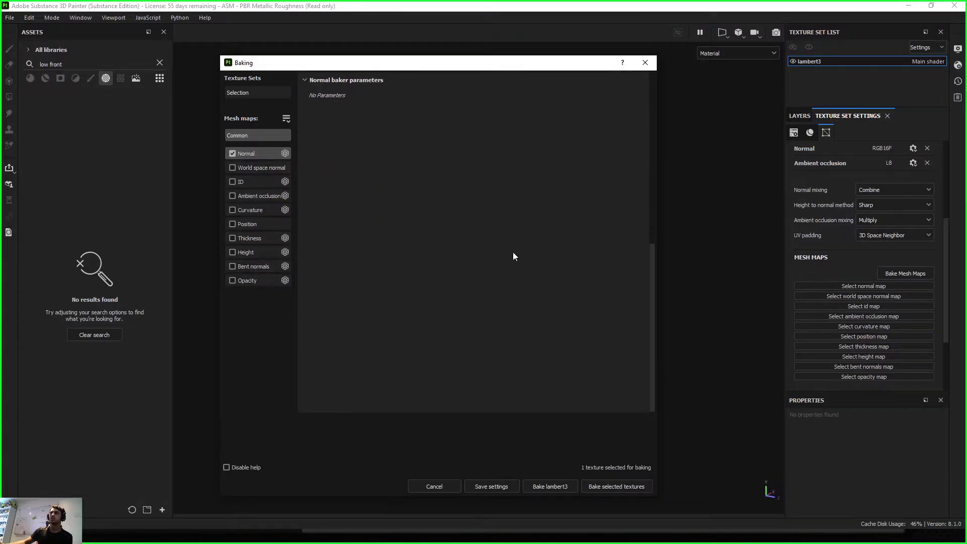
scroll(306, 155, "up", 10)
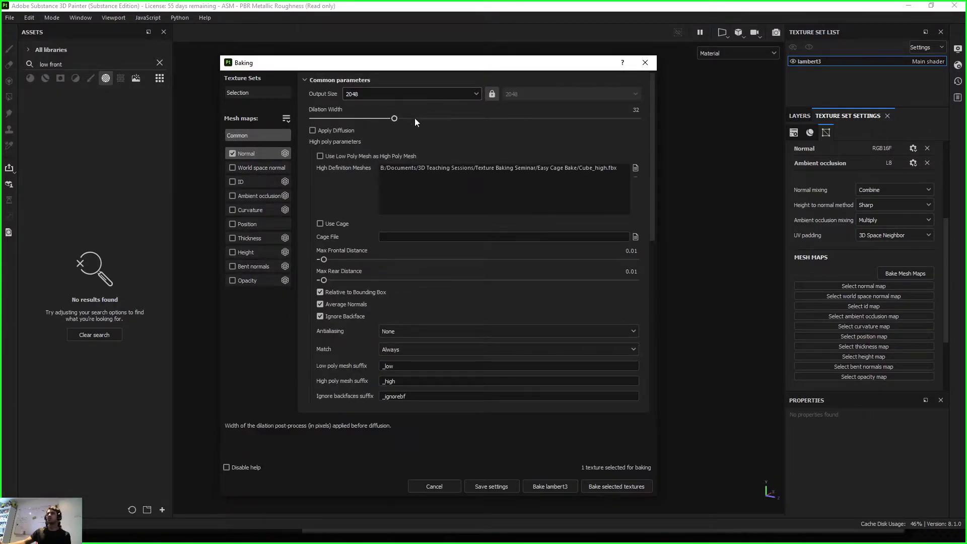
left_click_drag(649, 170, 646, 267)
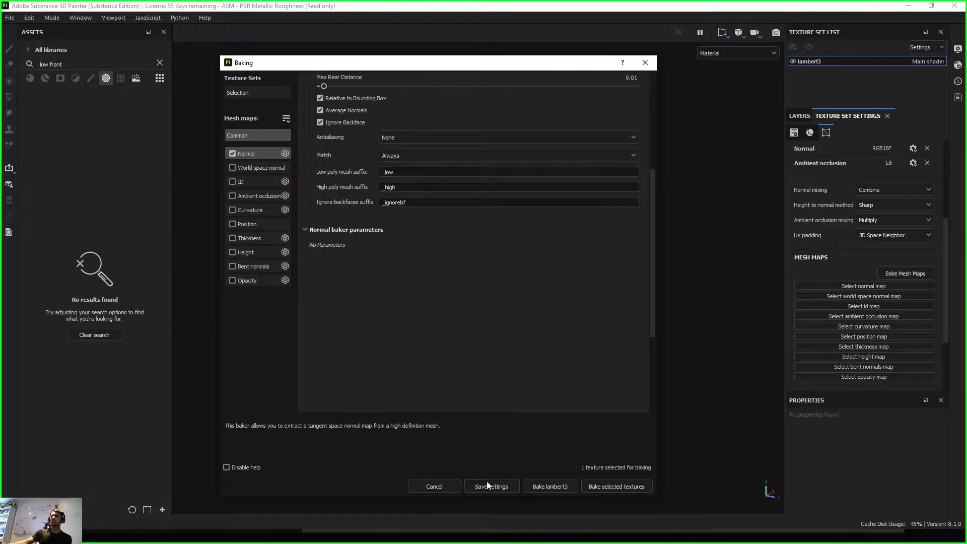
left_click(554, 488)
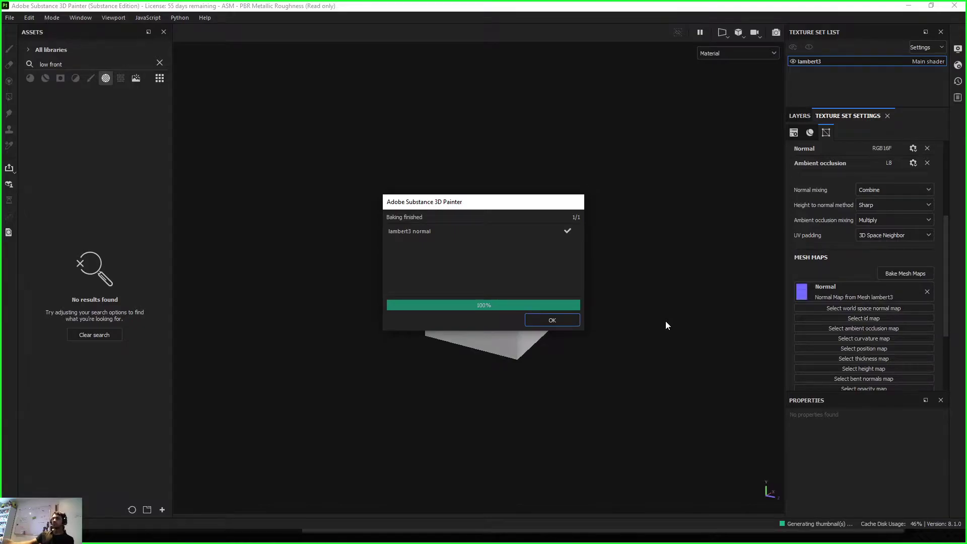
left_click(552, 320)
Change the environment map to Soft 1Front 2Backs and rotate the environment lighting to 23 to examine the cube's baked edges.
scroll(549, 235, "up", 5)
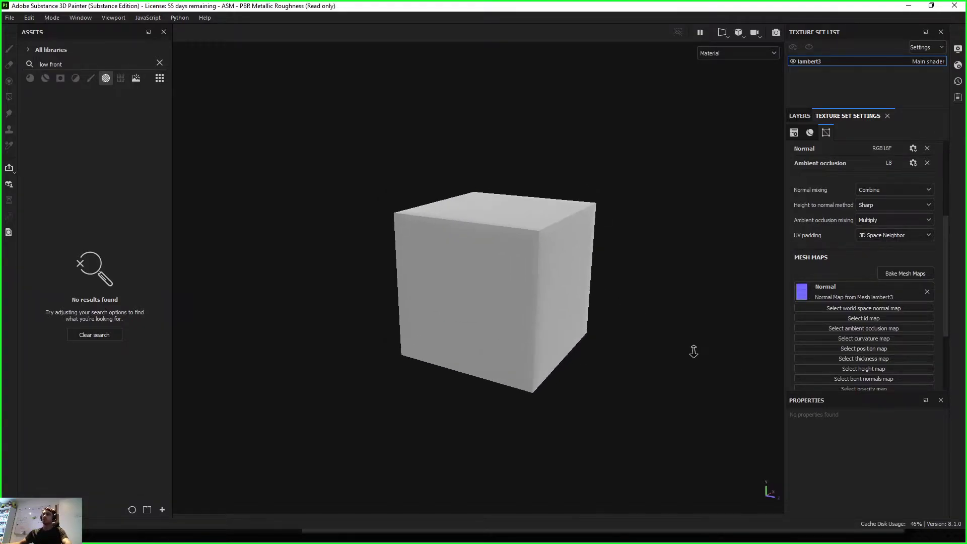
middle_click_drag(620, 279, 560, 315, "alt")
mouse_move(560, 315)
right_mouse_down("alt")
mouse_move(589, 358)
mouse_move(508, 347)
right_mouse_up("alt")
middle_click_drag(508, 347, 592, 289, "alt")
mouse_move(593, 289)
right_mouse_down("shift")
mouse_move(576, 285)
mouse_move(657, 264)
right_mouse_up("shift")
scroll(877, 161, "up", 5)
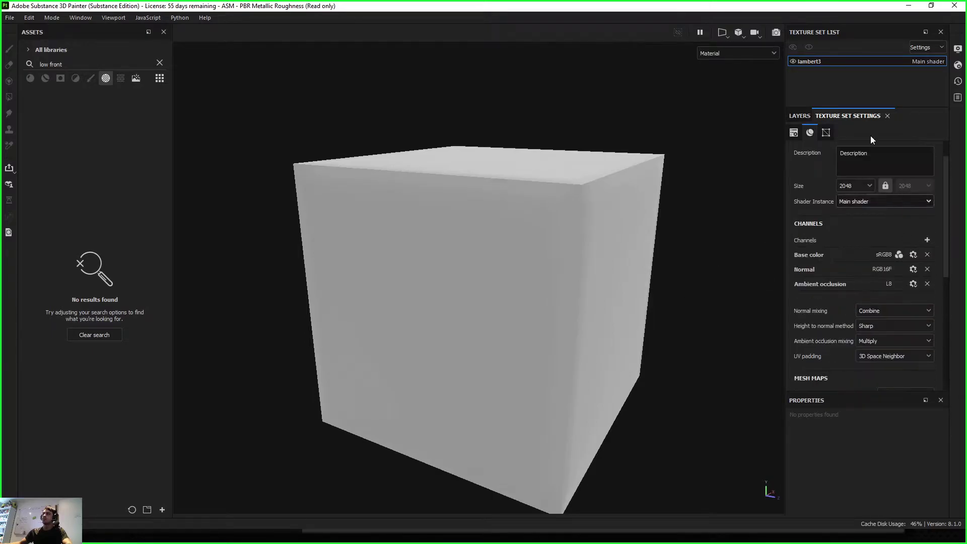
left_click(796, 116)
left_click(957, 65)
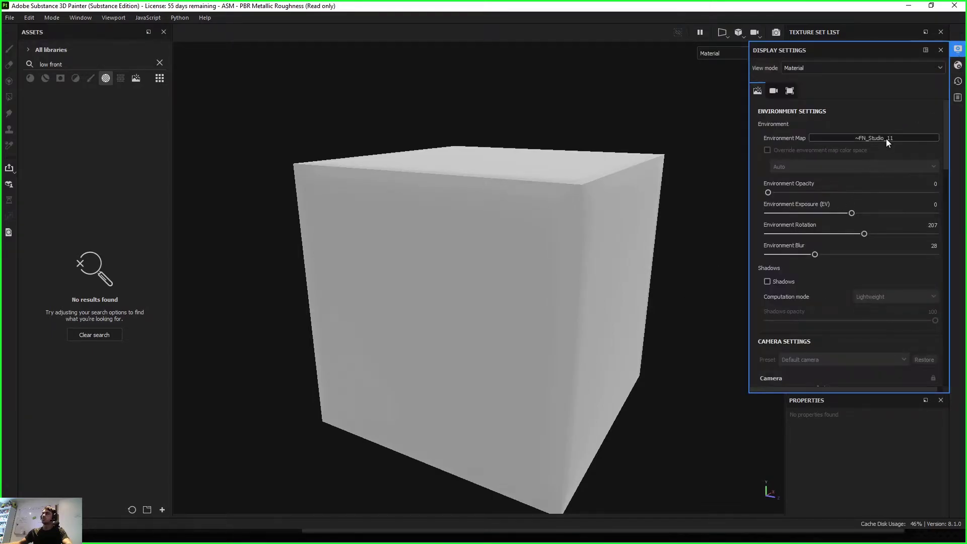
left_click(886, 138)
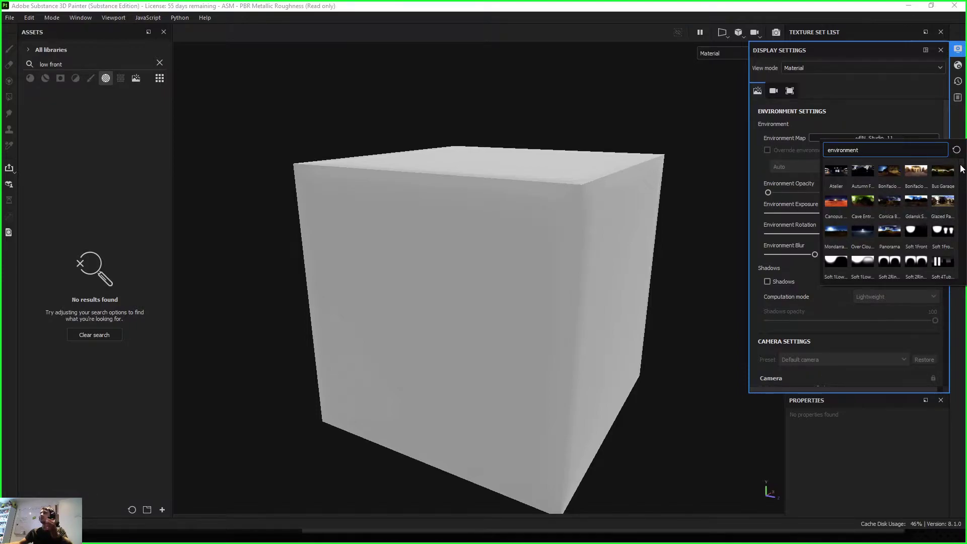
left_click(784, 172)
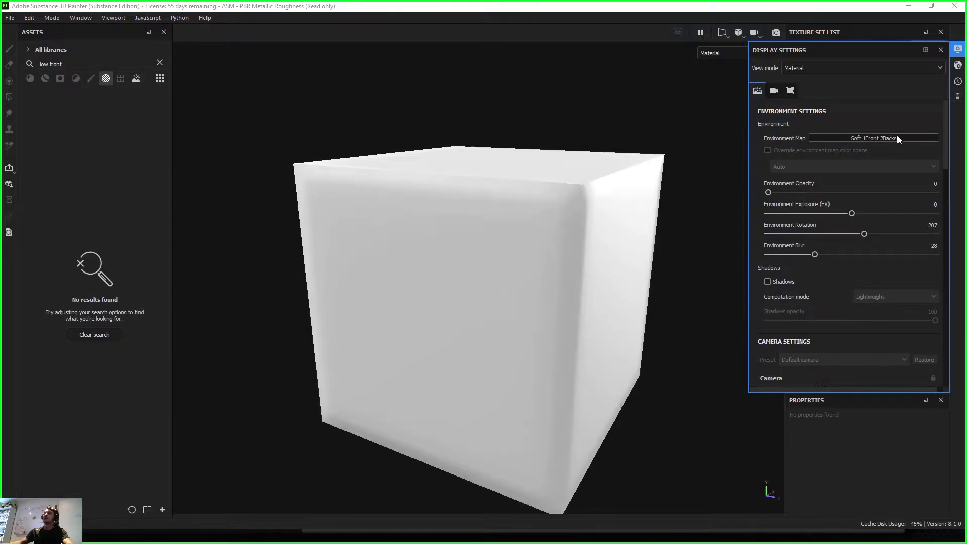
right_click_drag(403, 239, 748, 172, "shift")
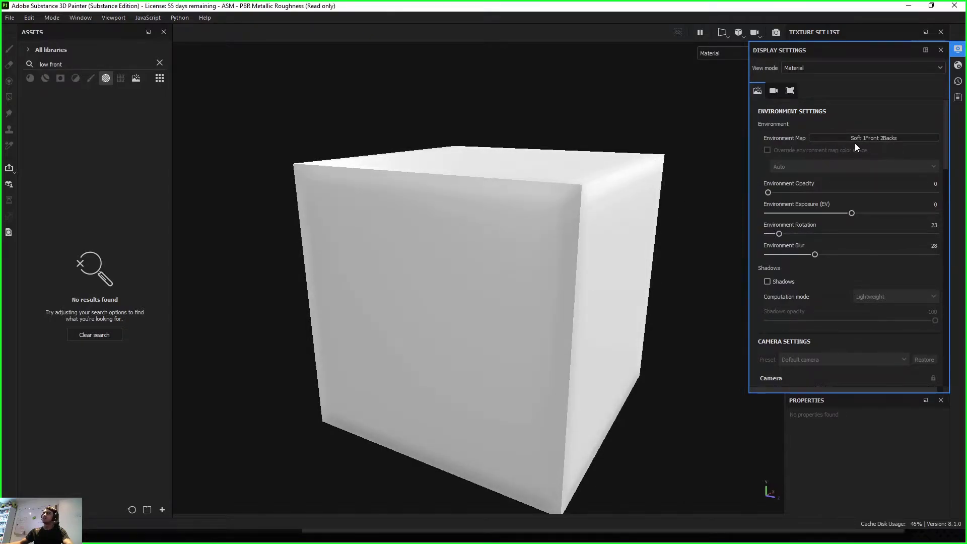
Browse the available environment maps for an alternative, then leave the current one and close the display settings.
left_click(882, 138)
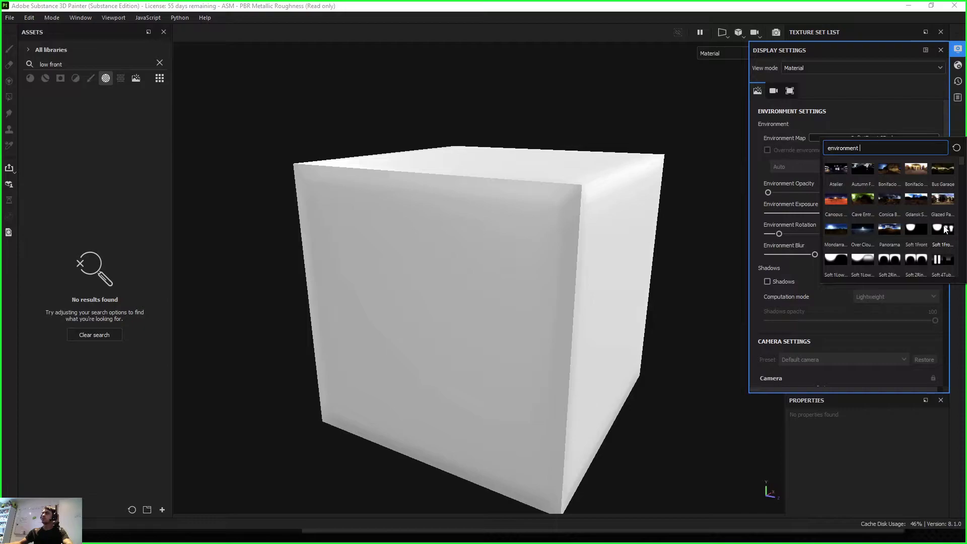
scroll(944, 230, "down", 3)
scroll(949, 212, "up", 3)
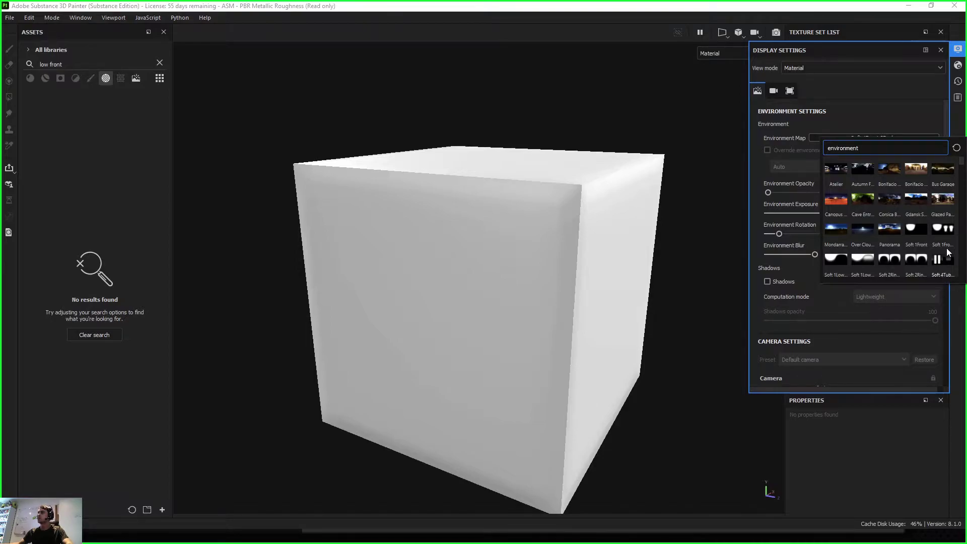
scroll(947, 251, "down", 3)
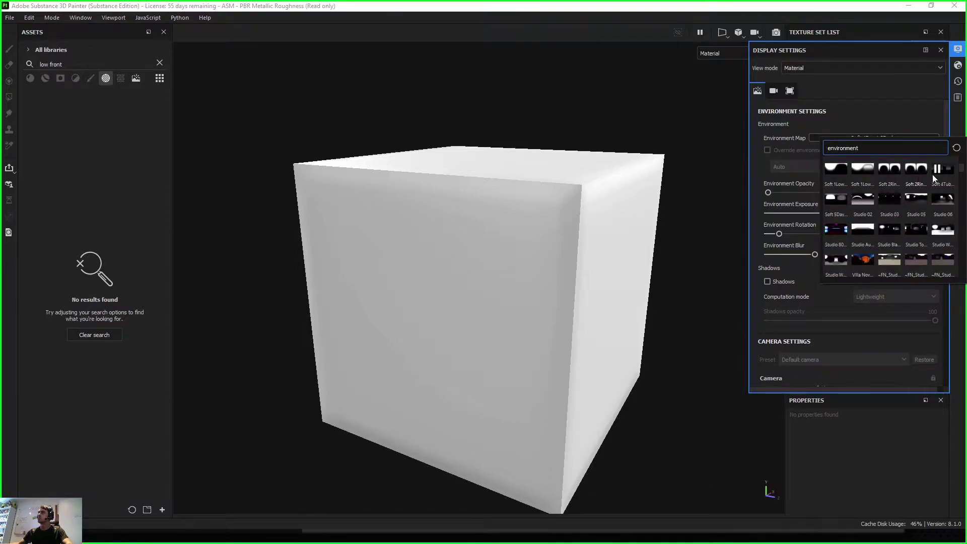
left_click(731, 179)
Show the 3D cube and its 2D UV layout side by side, with more of the UV islands in view.
key("F1")
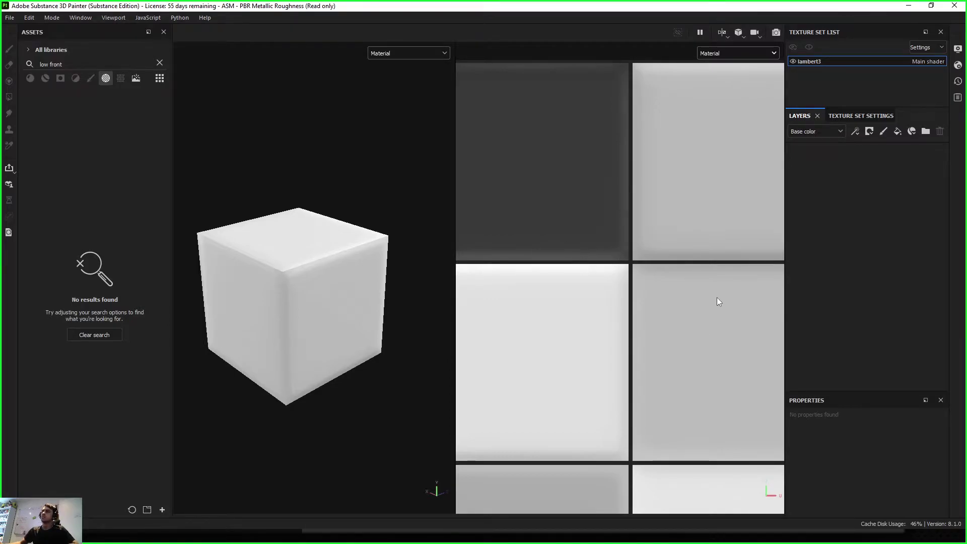
scroll(683, 297, "down", 2)
scroll(688, 296, "up", 1)
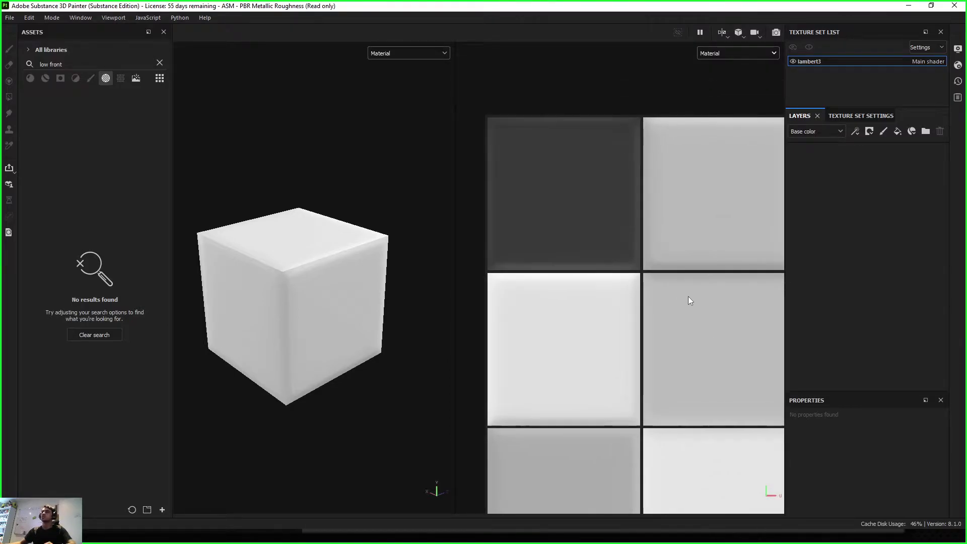
Reopen the mesh map baking settings, add World space normal and ID to the bake, and check the ID color source options.
left_click(874, 116)
scroll(866, 286, "down", 5)
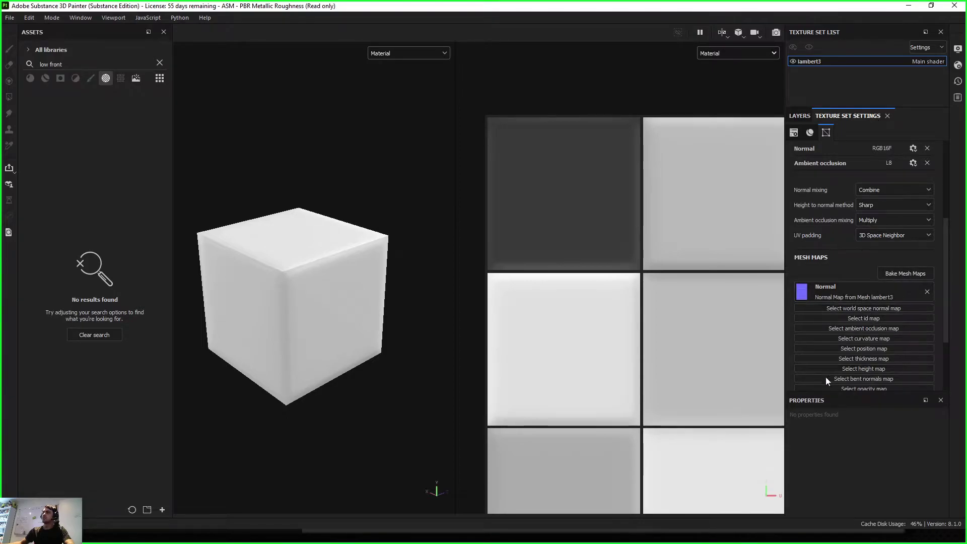
left_click(913, 272)
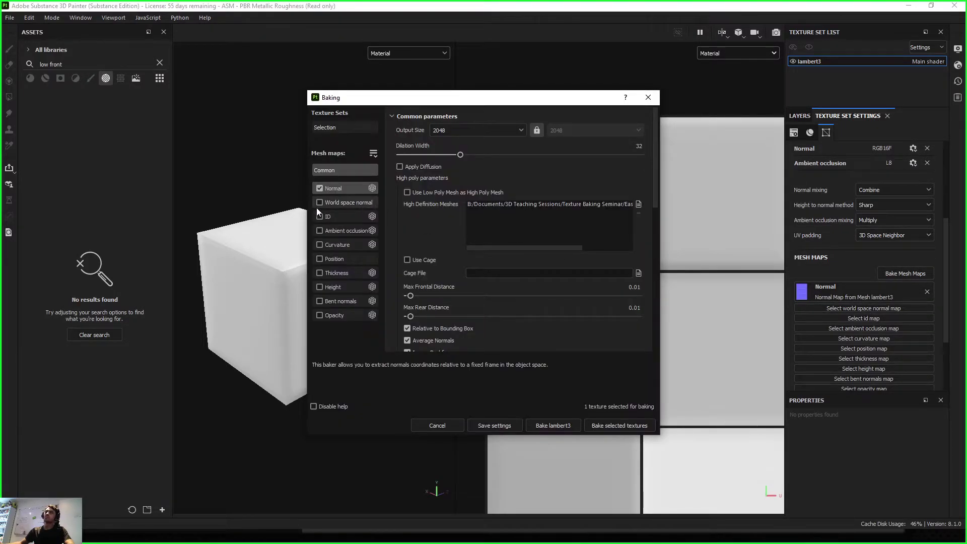
left_click(319, 202)
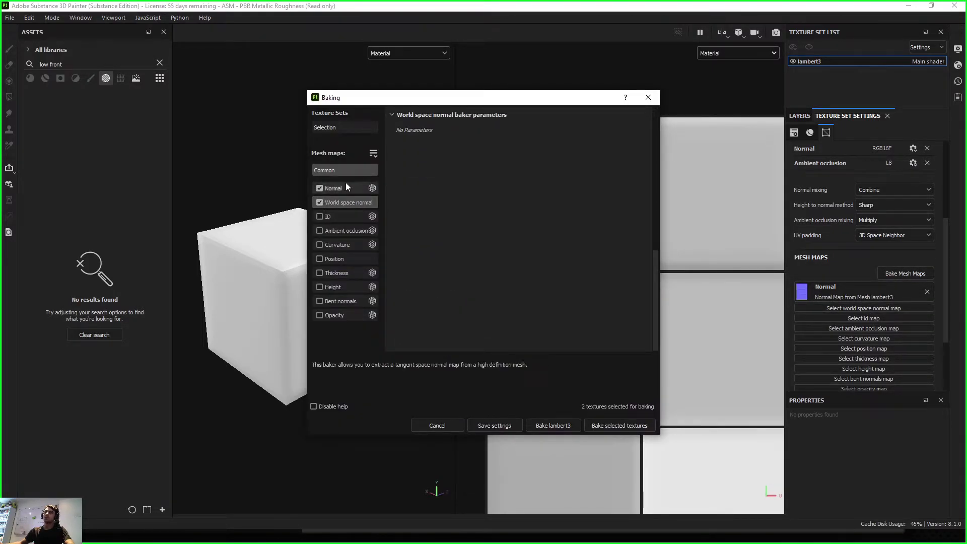
left_click(340, 216)
left_click(318, 216)
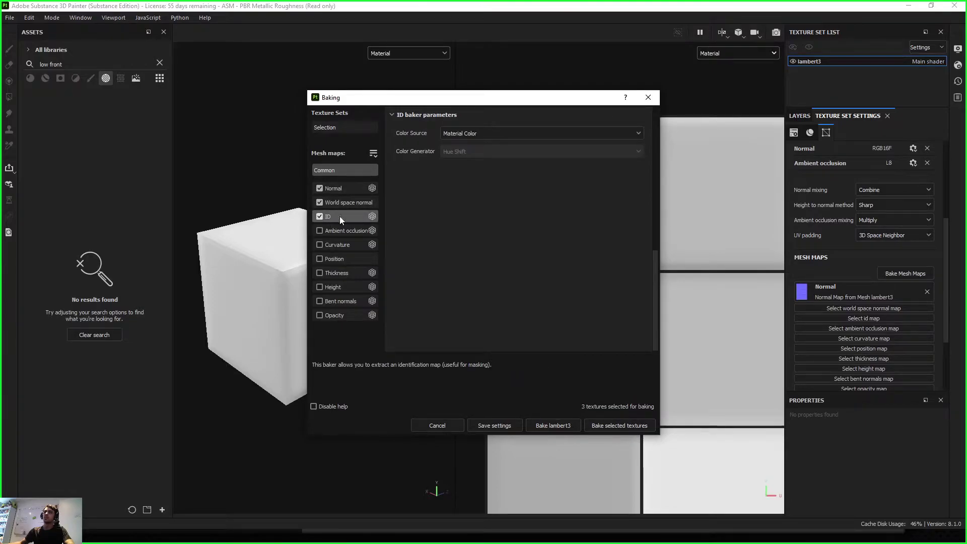
left_click(482, 134)
left_click(485, 133)
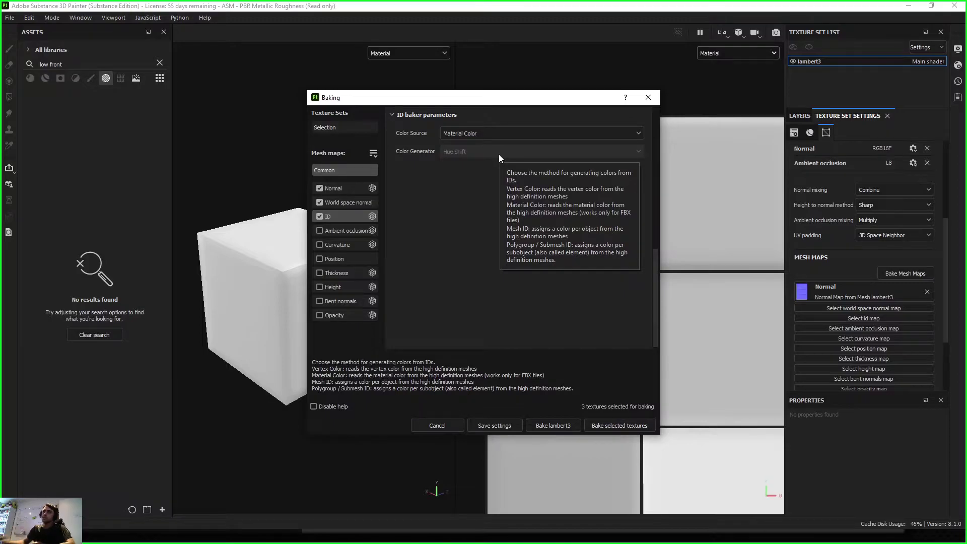
Add Ambient occlusion, Curvature, Position and Thickness to the maps selected for baking.
left_click(335, 233)
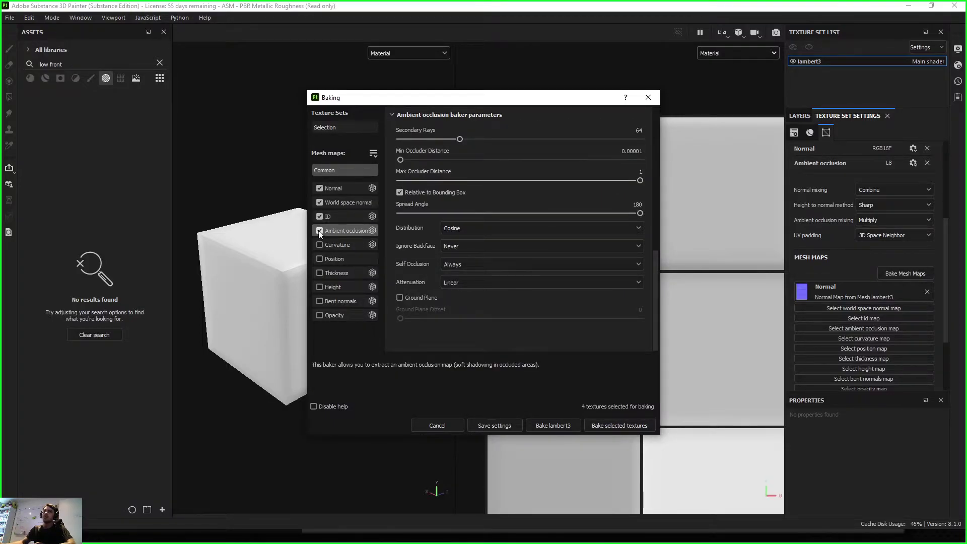
left_click(319, 231)
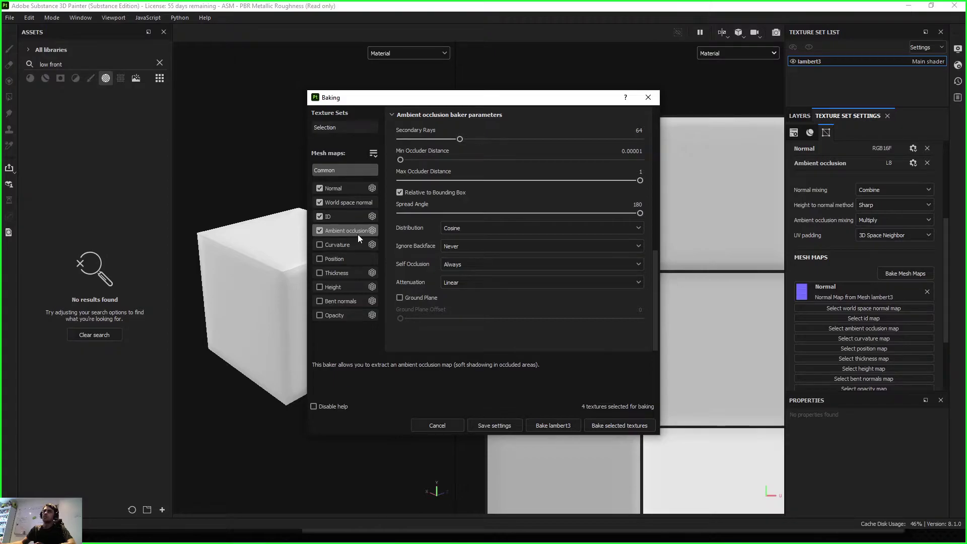
left_click(327, 245)
left_click(319, 244)
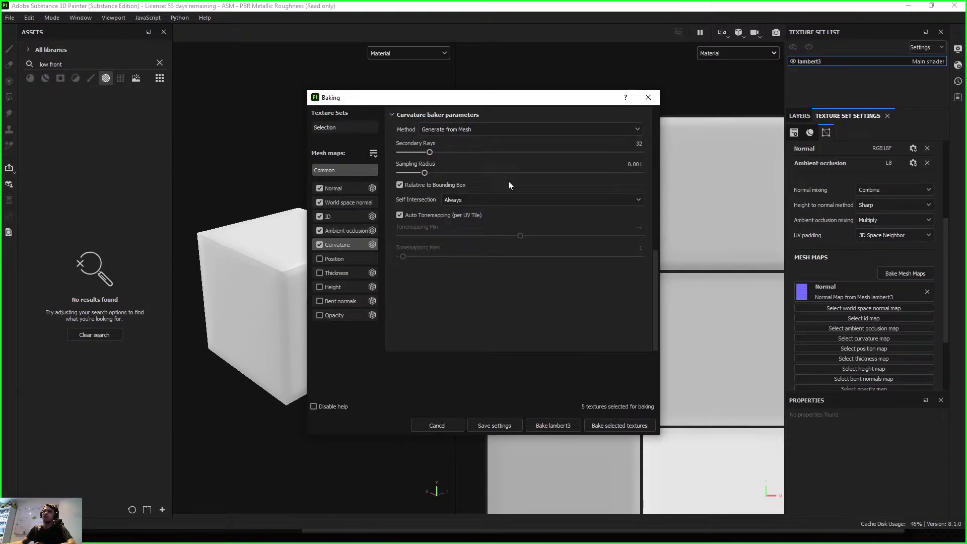
left_click(338, 259)
left_click(319, 259)
left_click(322, 272)
left_click(319, 273)
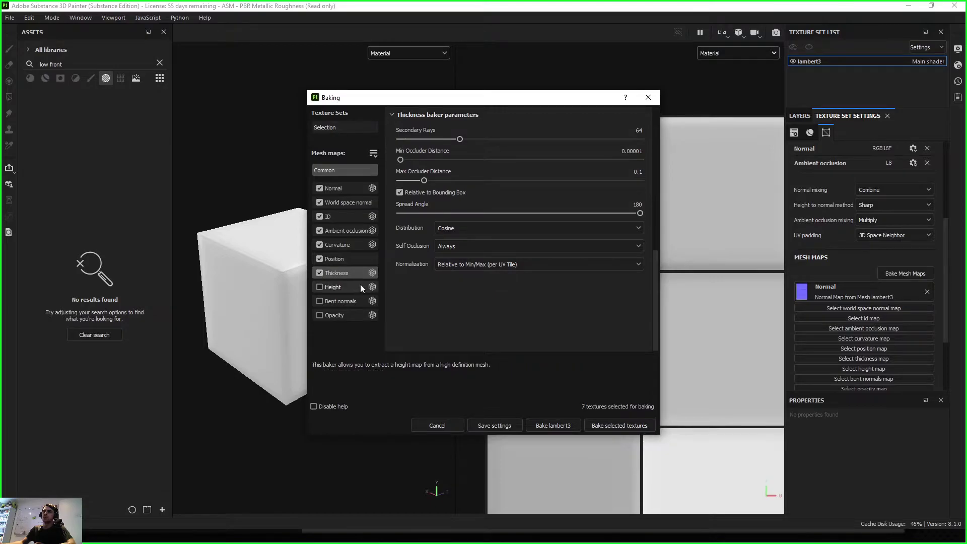
Check the Height baker parameters without enabling that map, bake the selected textures and dismiss the bake report.
left_click(351, 288)
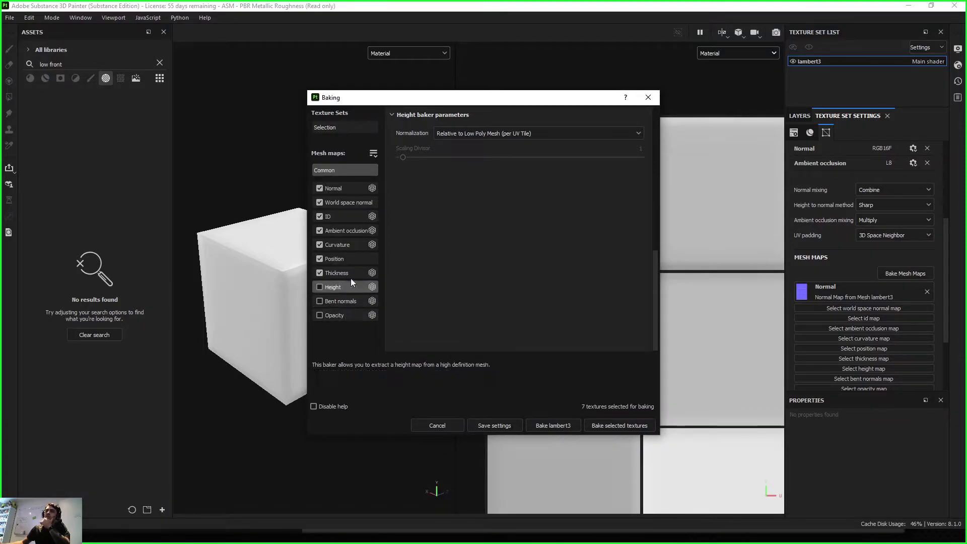
left_click(610, 425)
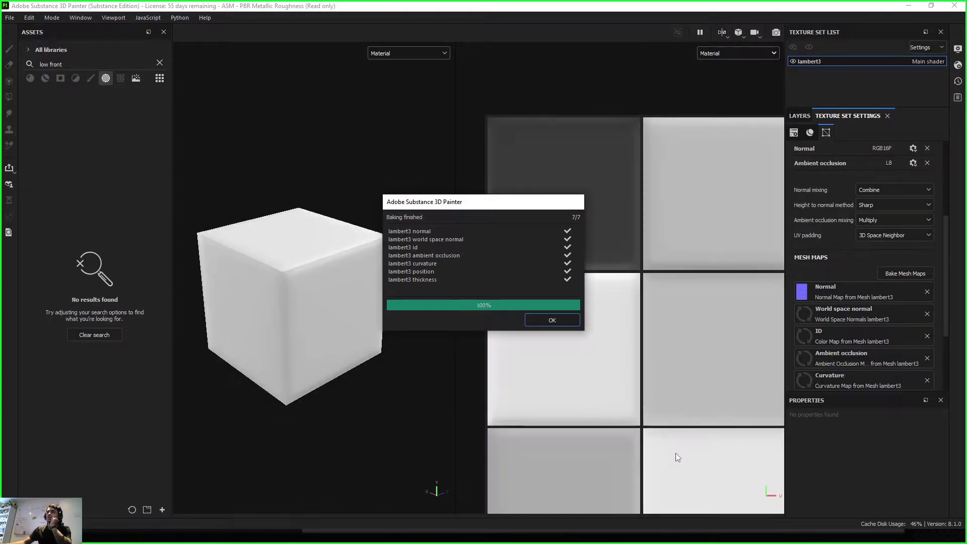
left_click(565, 322)
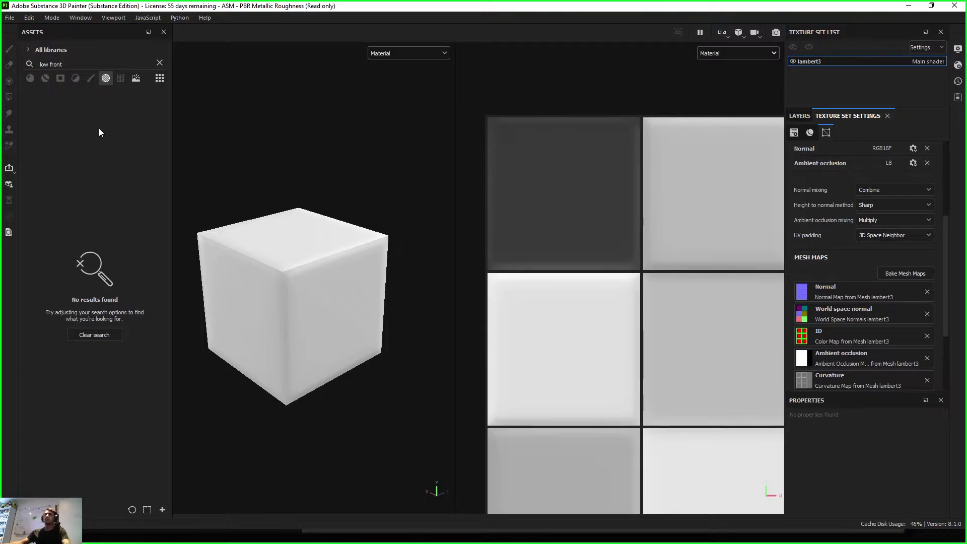
Close the Assets panel, enlarge the cube in the 3D view and bring the full list of baked mesh maps into view.
left_click(167, 34)
middle_click_drag(269, 263, 298, 274, "alt")
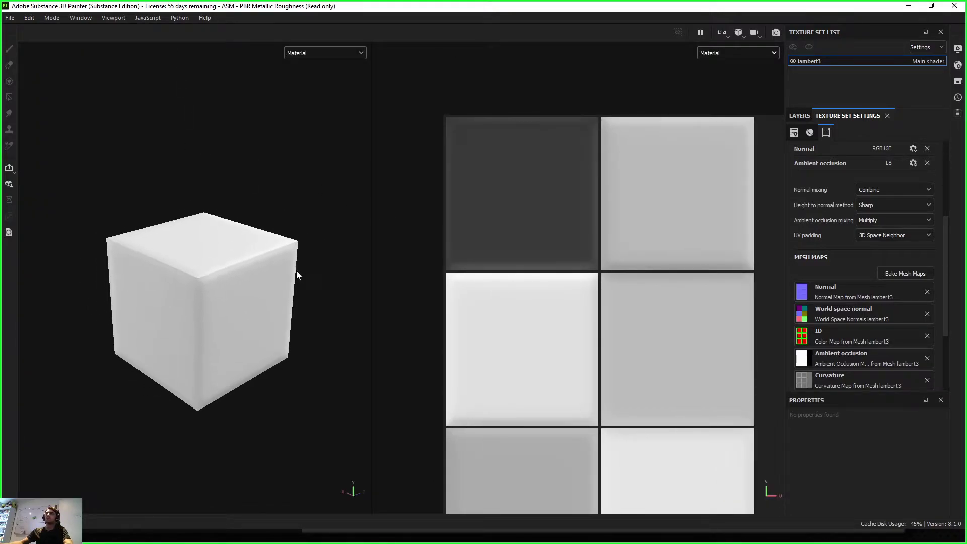
right_click_drag(298, 274, 390, 225, "alt")
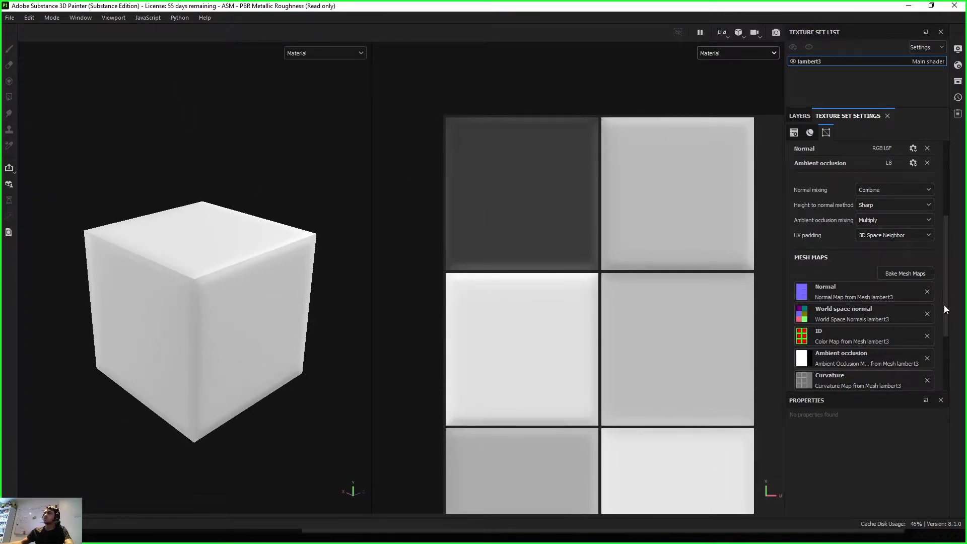
left_click_drag(945, 310, 943, 355)
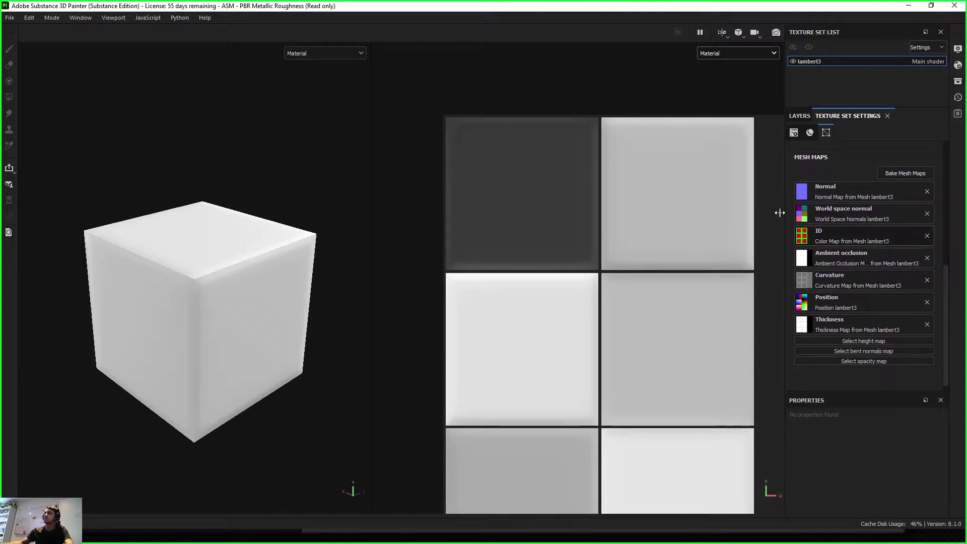
Display the baked Normal map and the World space normal map in the viewports to compare them.
left_click(719, 53)
scroll(729, 112, "down", 2)
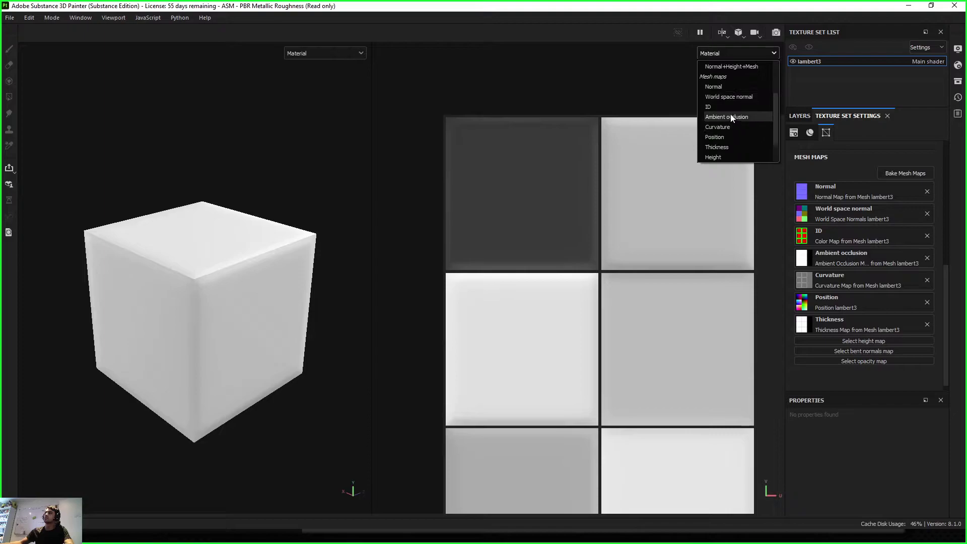
left_click(715, 86)
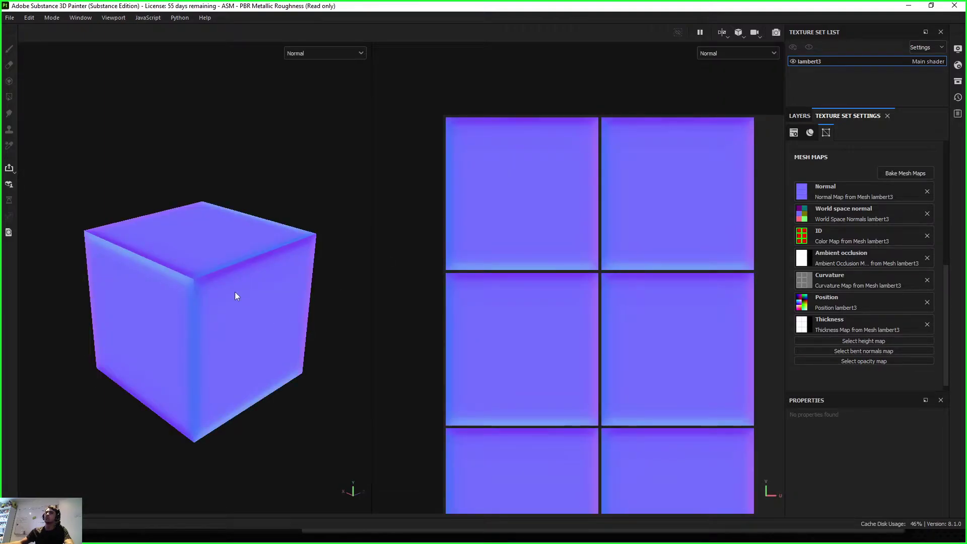
left_click(727, 53)
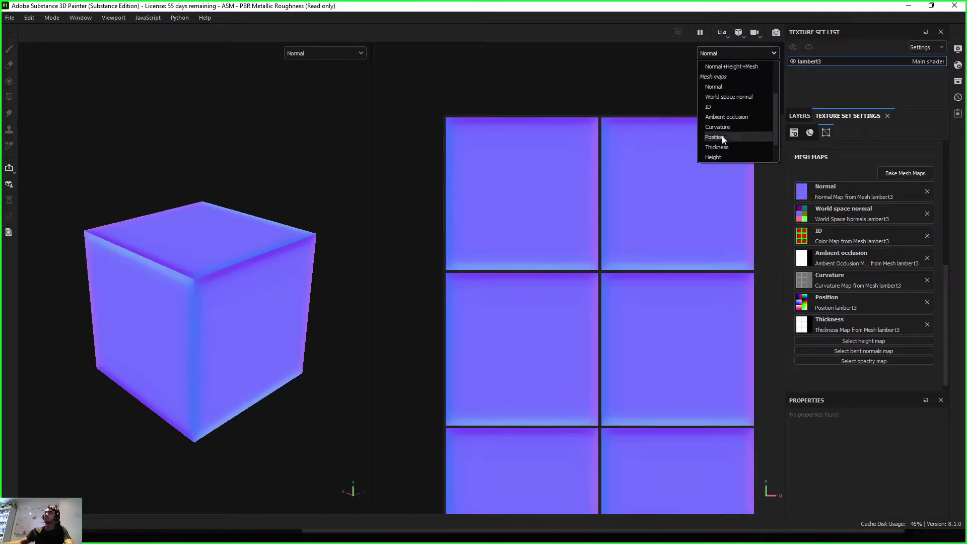
left_click(725, 98)
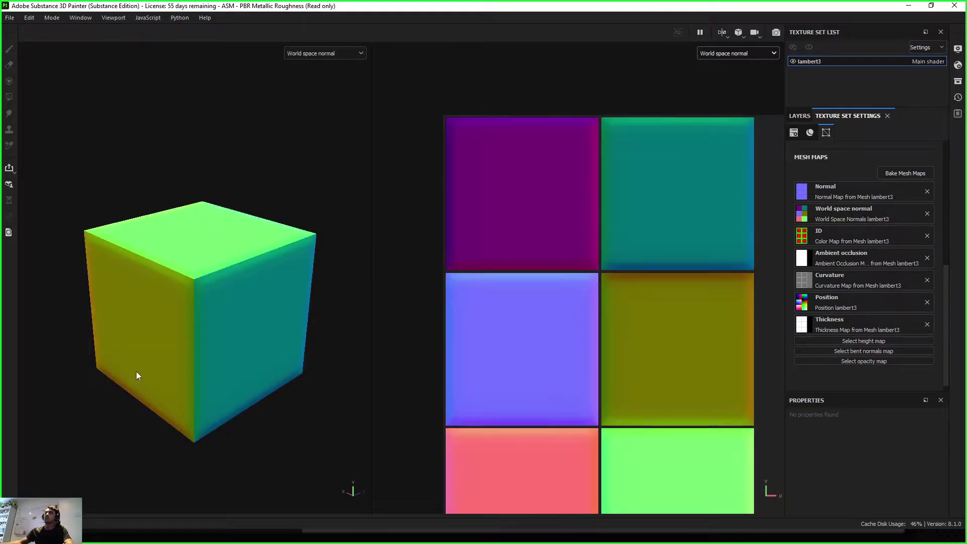
Display the baked ID map and examine its color regions around the cube.
left_click(754, 52)
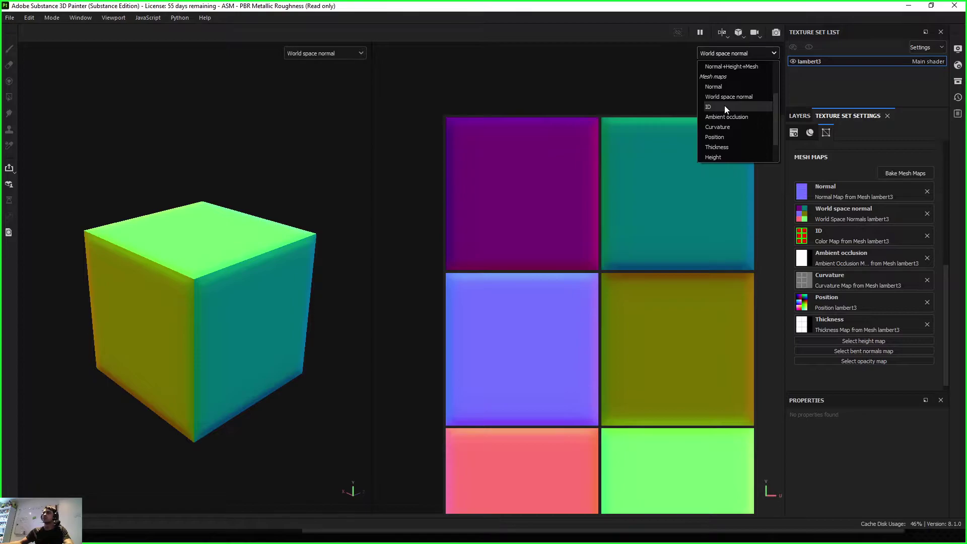
left_click(724, 106)
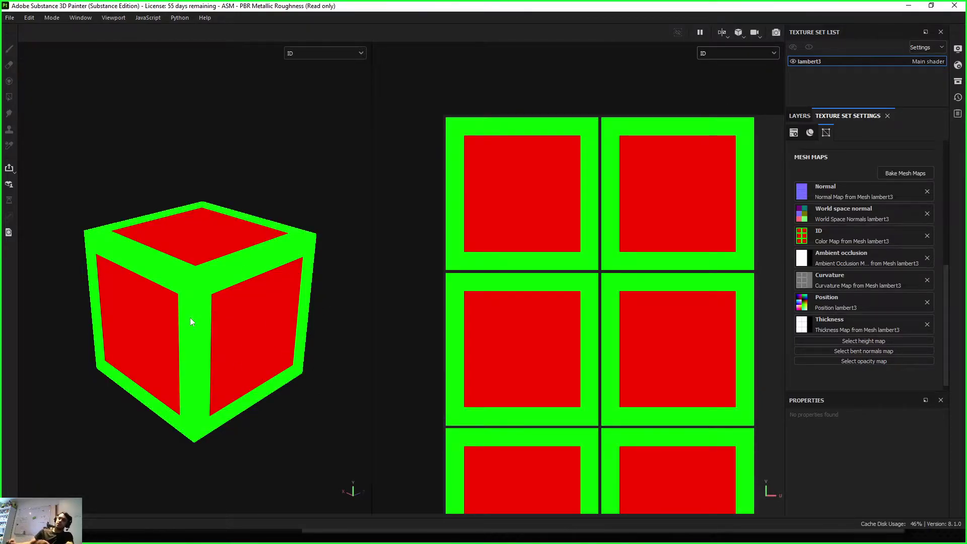
left_click_drag(107, 280, 295, 302, "alt")
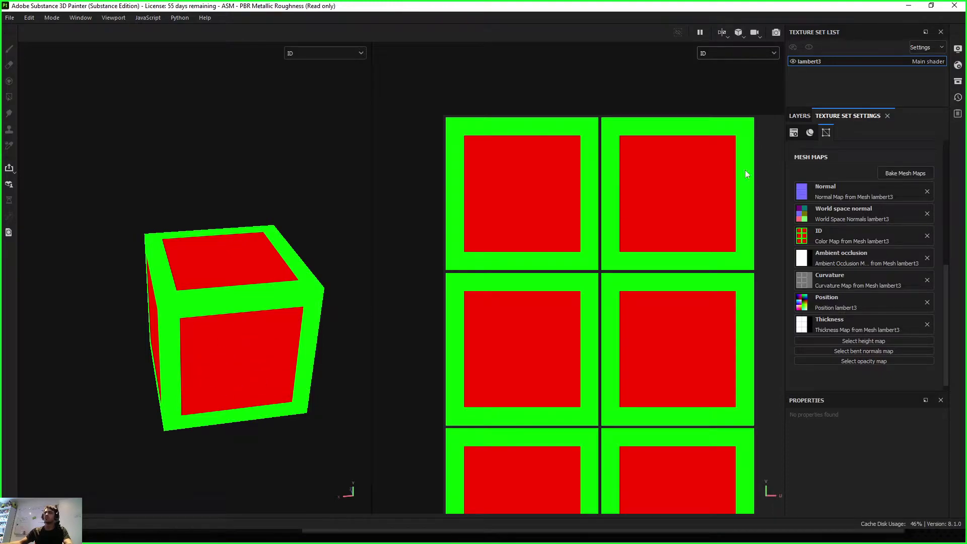
Display the baked Ambient occlusion map and examine the shading along the cube's edges and corners up close.
left_click(744, 52)
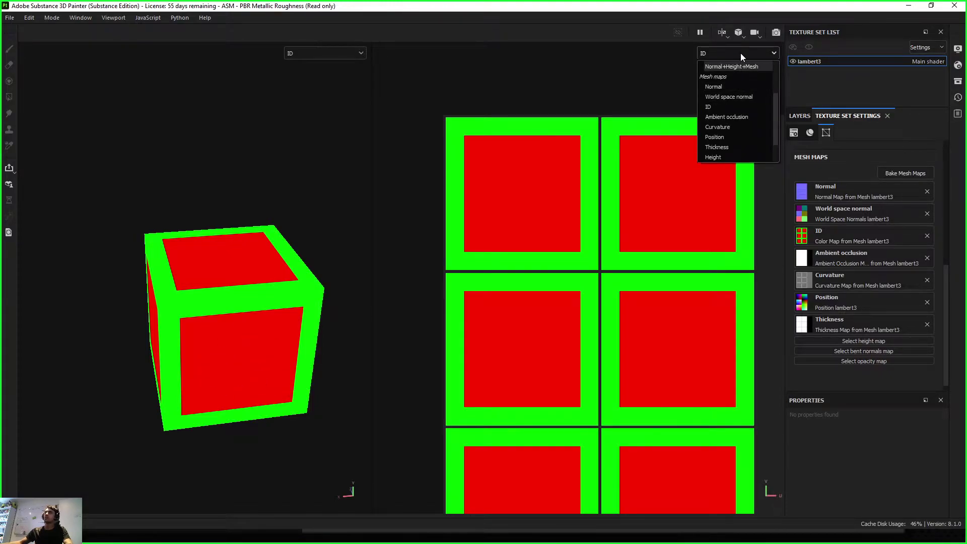
left_click(738, 117)
left_click_drag(189, 319, 343, 337, "alt")
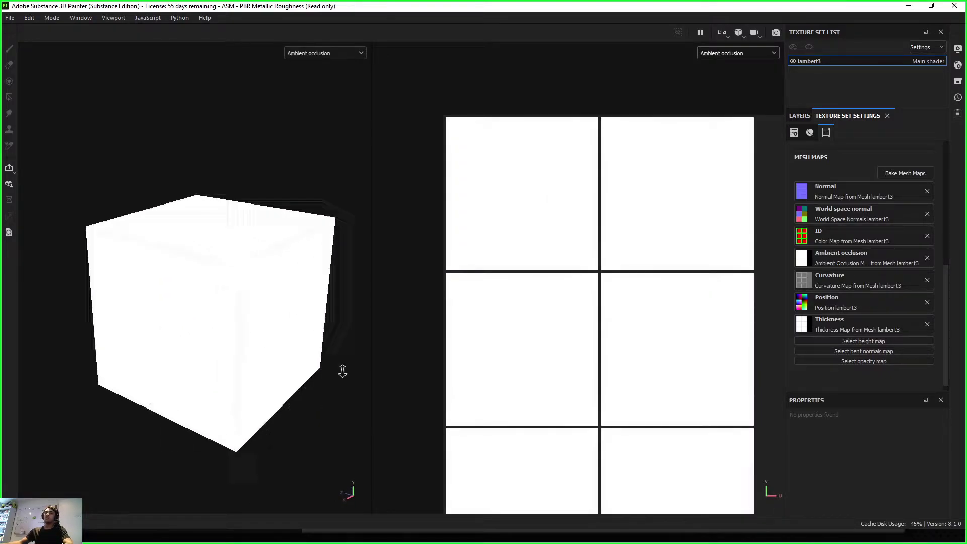
right_click_drag(342, 338, 256, 394, "alt")
left_click_drag(176, 297, 156, 328, "alt")
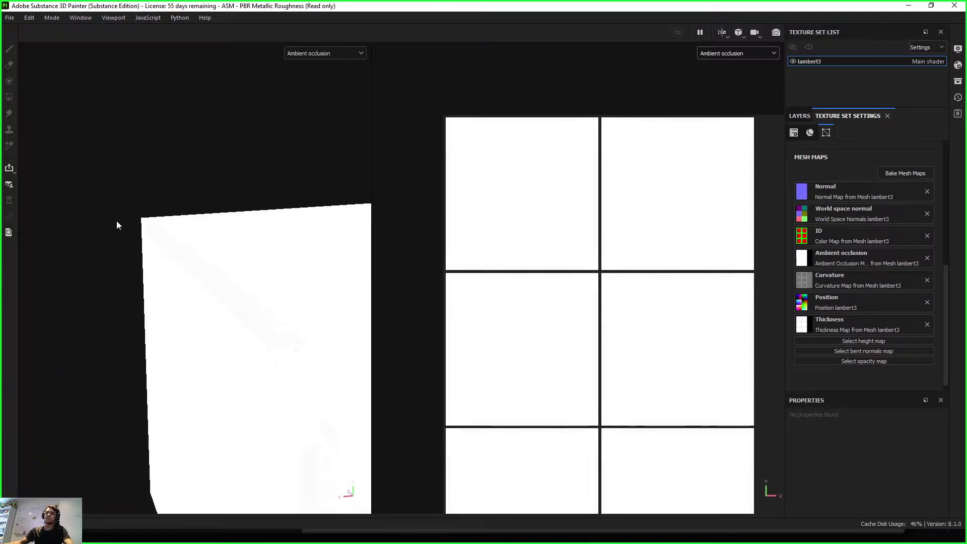
left_click_drag(287, 348, 224, 350, "alt")
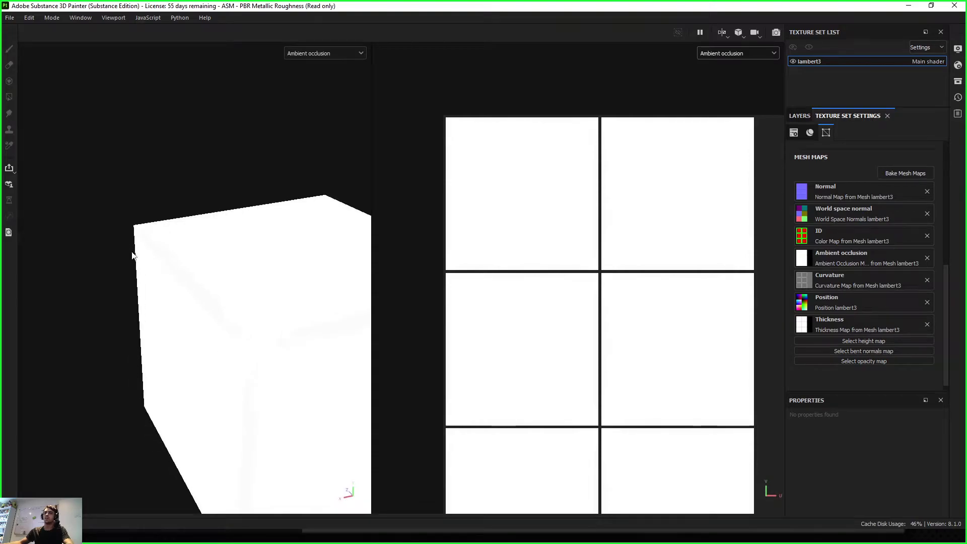
Display the baked Curvature map and inspect the cube's edges from several angles.
left_click(744, 54)
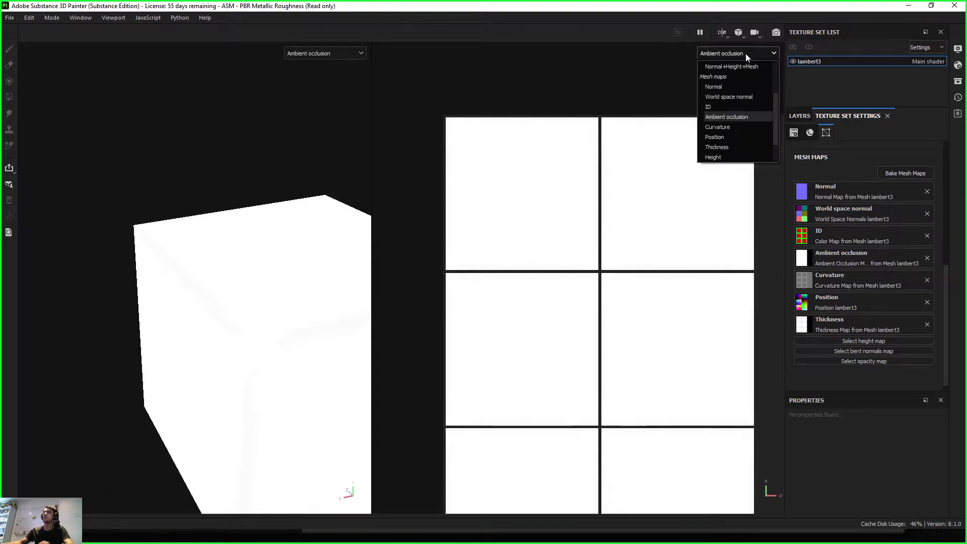
left_click(724, 134)
left_click_drag(195, 328, 162, 292, "alt")
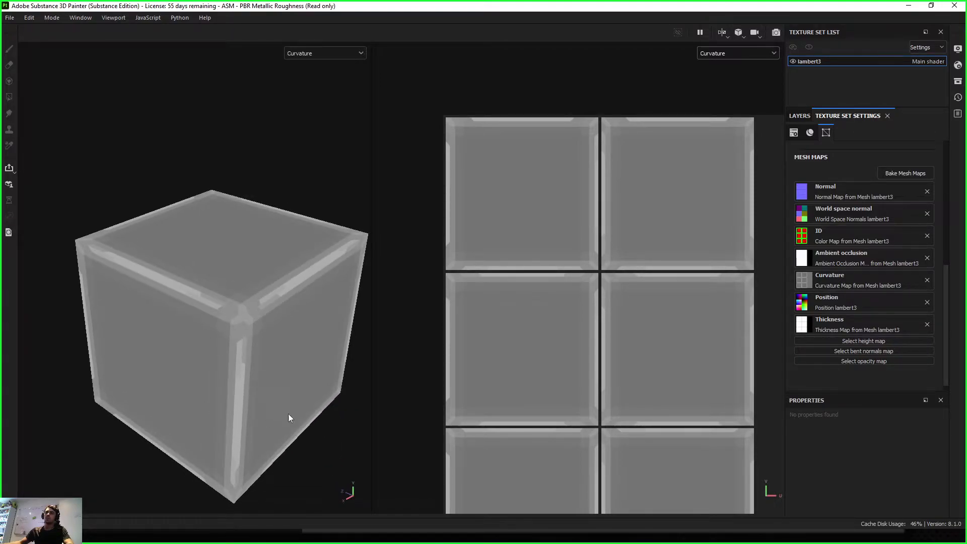
left_click_drag(288, 413, 142, 351, "alt")
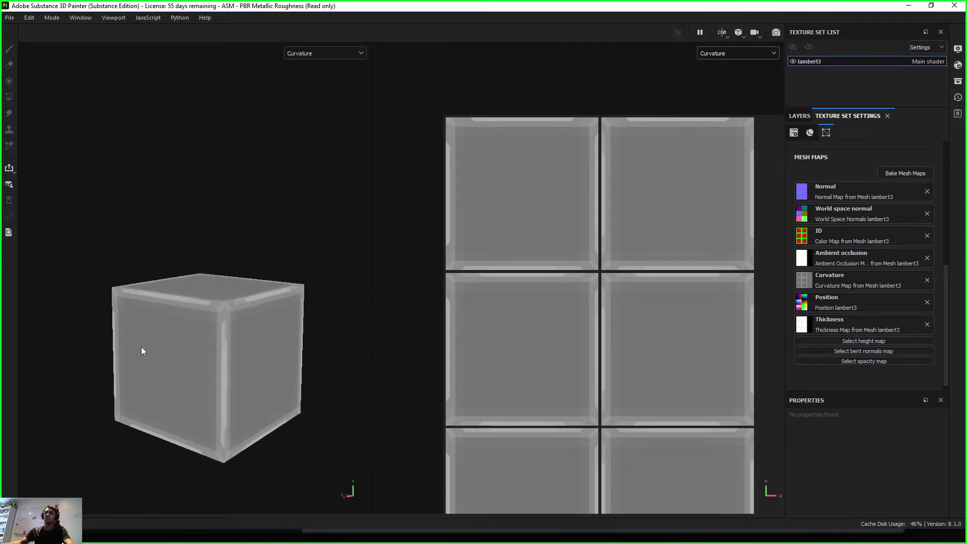
Display the baked Position map and inspect its color gradients on different sides of the cube.
left_click(735, 54)
left_click(732, 134)
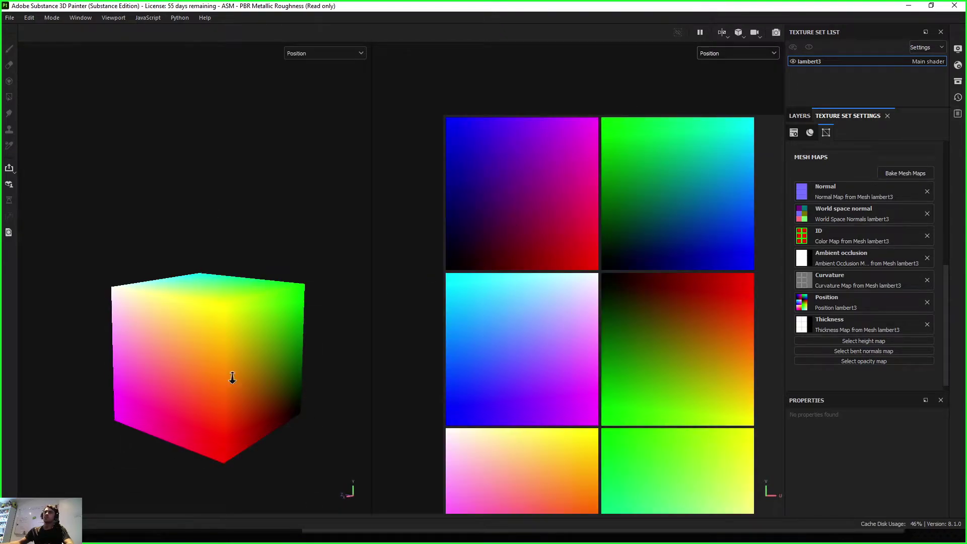
left_click_drag(233, 378, 197, 352, "alt")
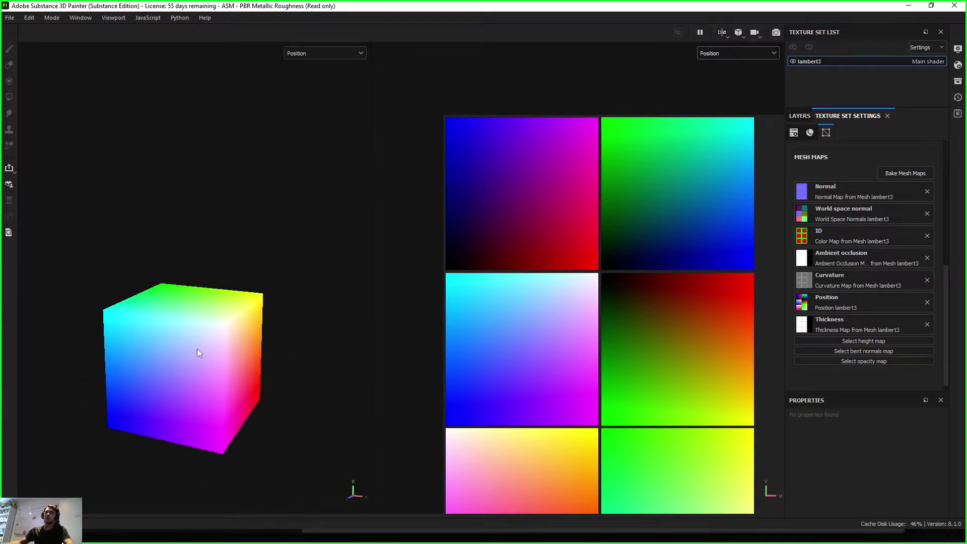
Display the baked Thickness map and examine the cube's faces, edges and corners up close from several angles.
left_click(738, 53)
left_click(730, 151)
right_click_drag(153, 364, 231, 403, "alt")
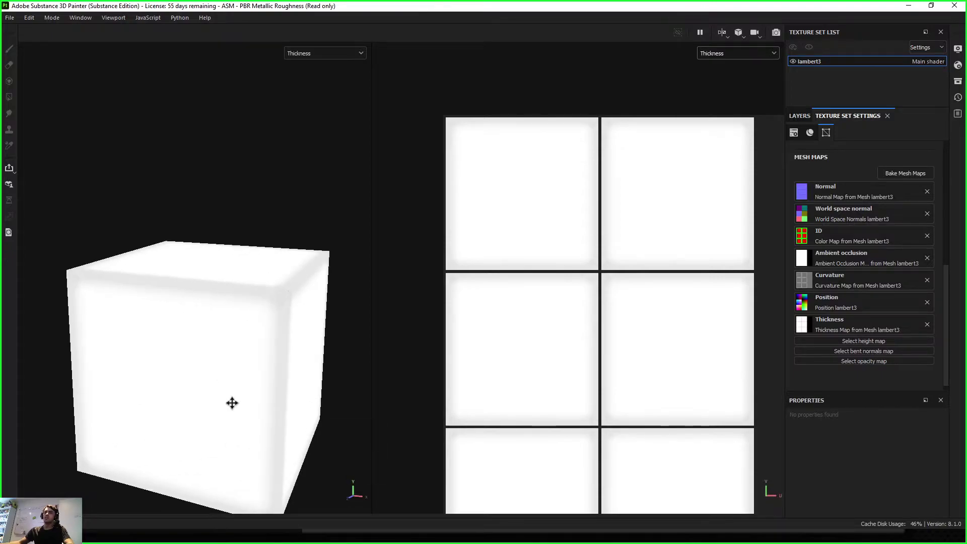
middle_click_drag(231, 403, 228, 357, "alt")
right_click_drag(228, 356, 166, 354, "alt")
left_click_drag(166, 354, 298, 355, "alt")
right_click_drag(237, 365, 259, 396, "alt")
middle_click_drag(259, 395, 318, 431, "alt")
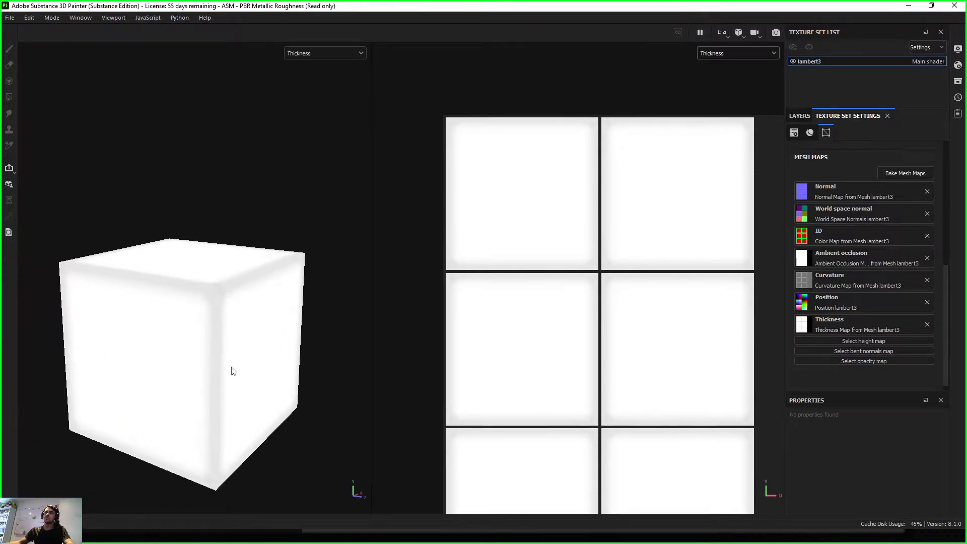
left_click_drag(233, 369, 182, 289, "alt")
right_click_drag(181, 289, 272, 332, "alt")
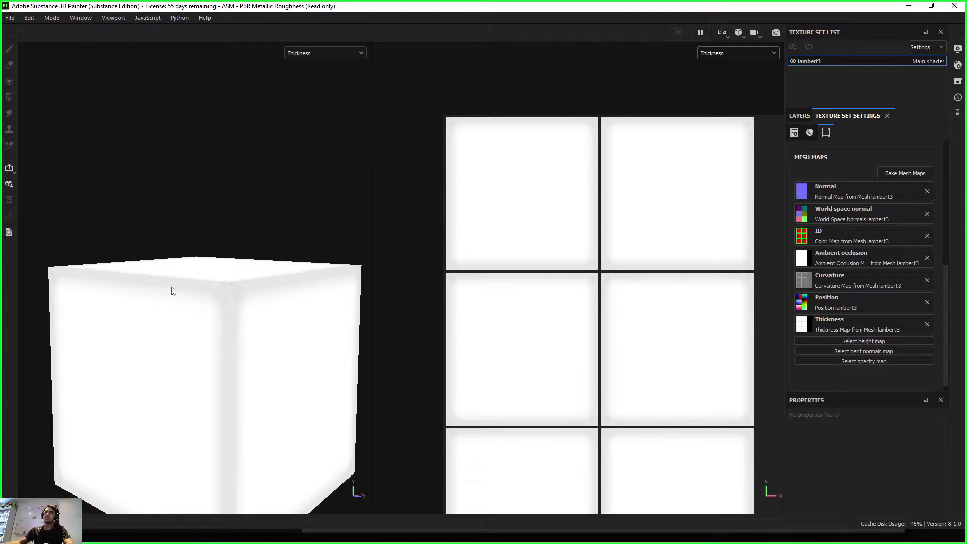
left_click_drag(281, 349, 177, 319, "alt")
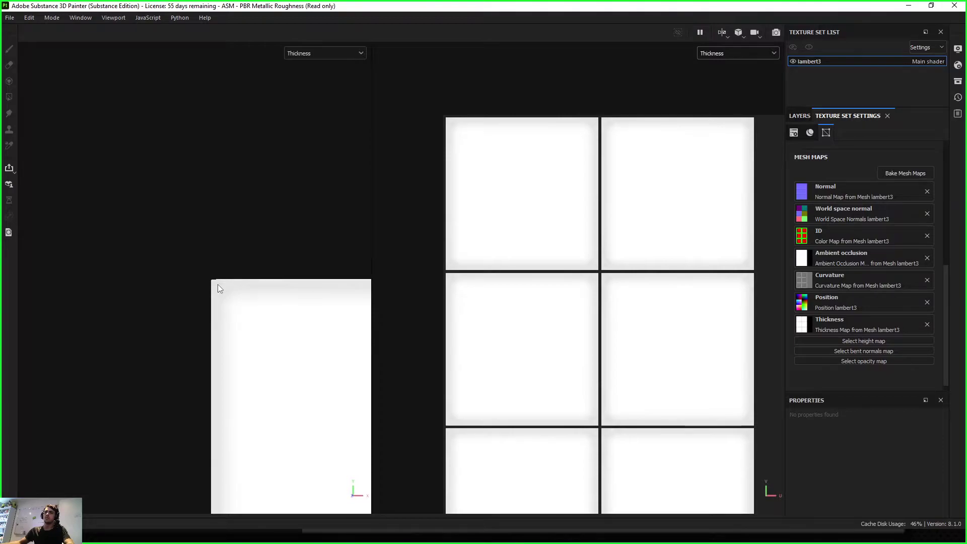
left_click(754, 54)
scroll(733, 131, "down", 2)
left_click(526, 80)
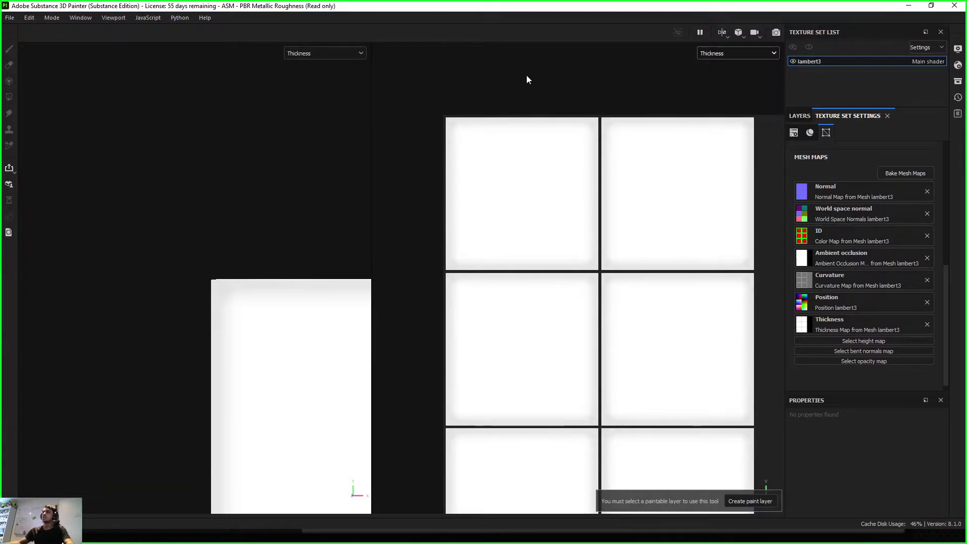
mouse_move(302, 335)
left_mouse_down("alt")
mouse_move(211, 320)
mouse_move(291, 347)
mouse_move(255, 367)
mouse_move(312, 328)
left_mouse_up("alt")
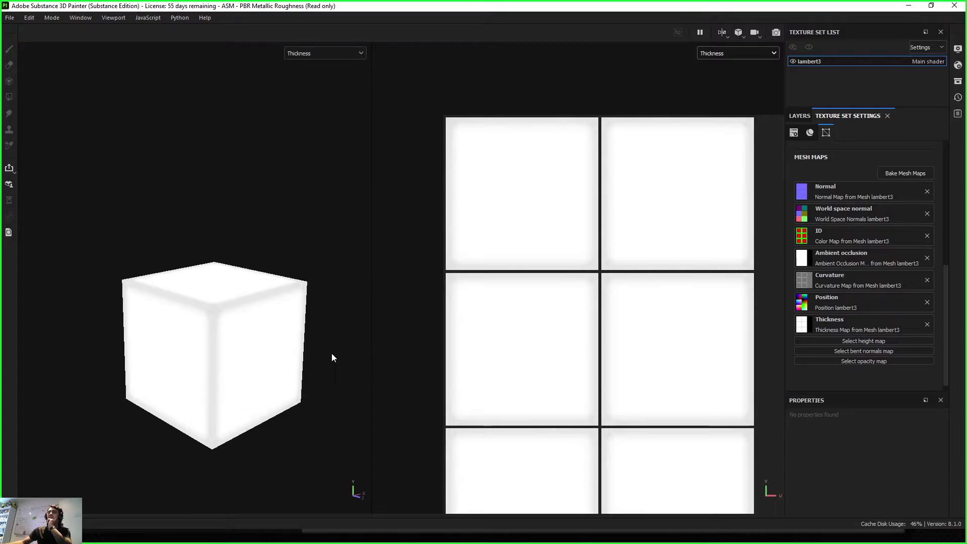
left_click(799, 116)
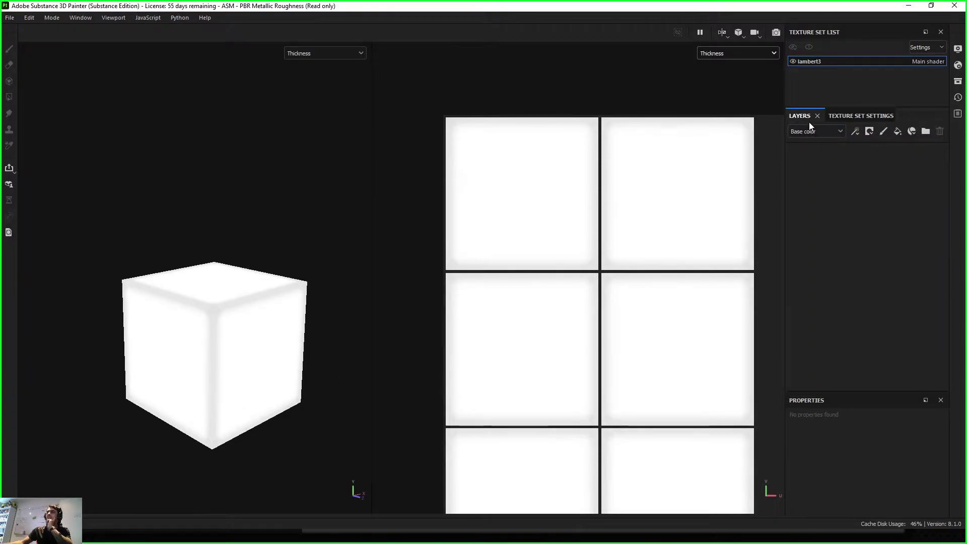
left_click(847, 116)
scroll(866, 222, "up", 3)
Return the 3D and 2D viewports to the Material display.
left_click(726, 53)
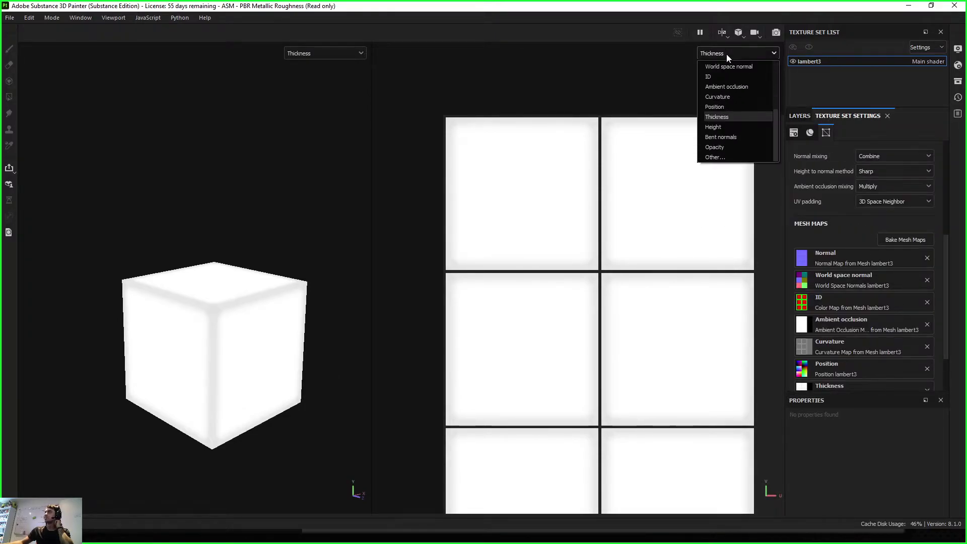
scroll(727, 65, "up", 5)
left_click(726, 73)
scroll(252, 351, "down", 1)
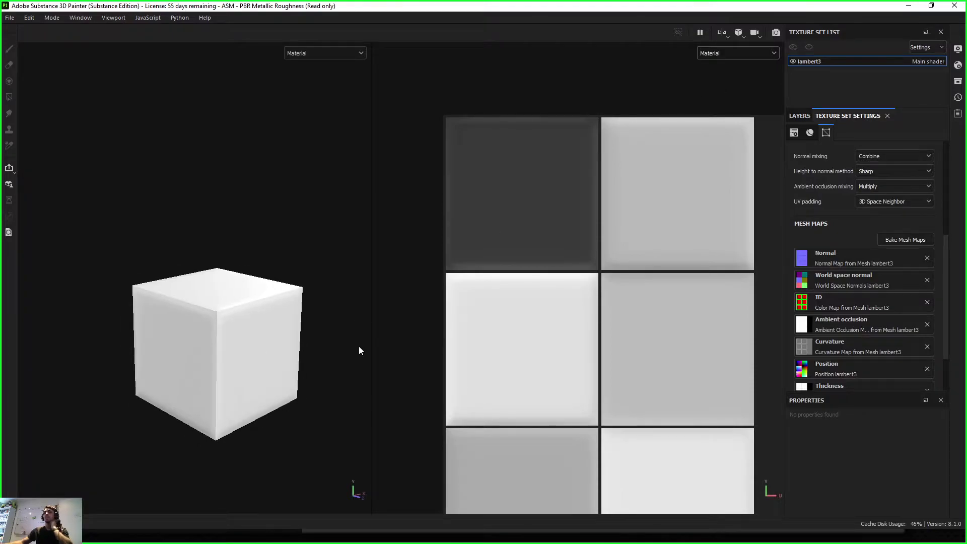
Show the layer stack, reopen the asset library with its search cleared, and browse only the smart materials.
left_click(800, 120)
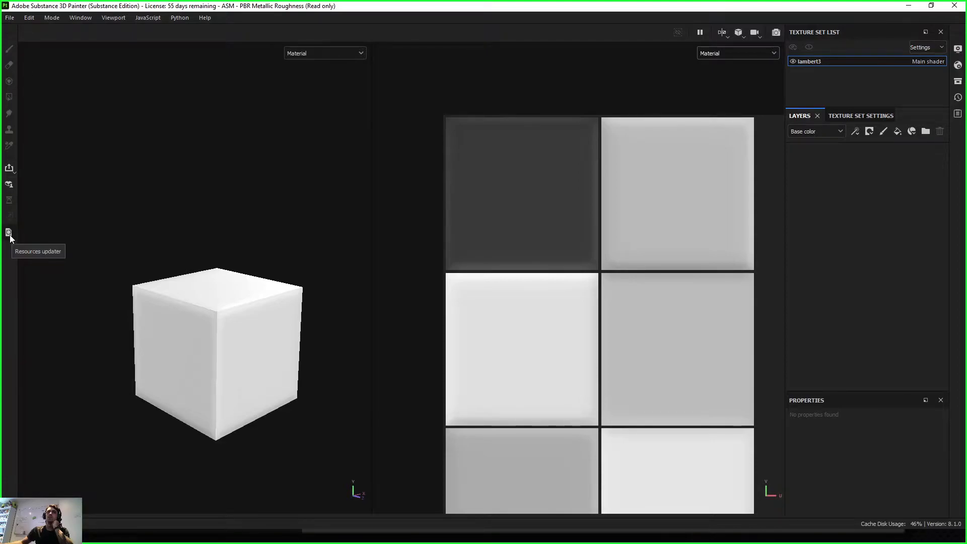
left_click(958, 83)
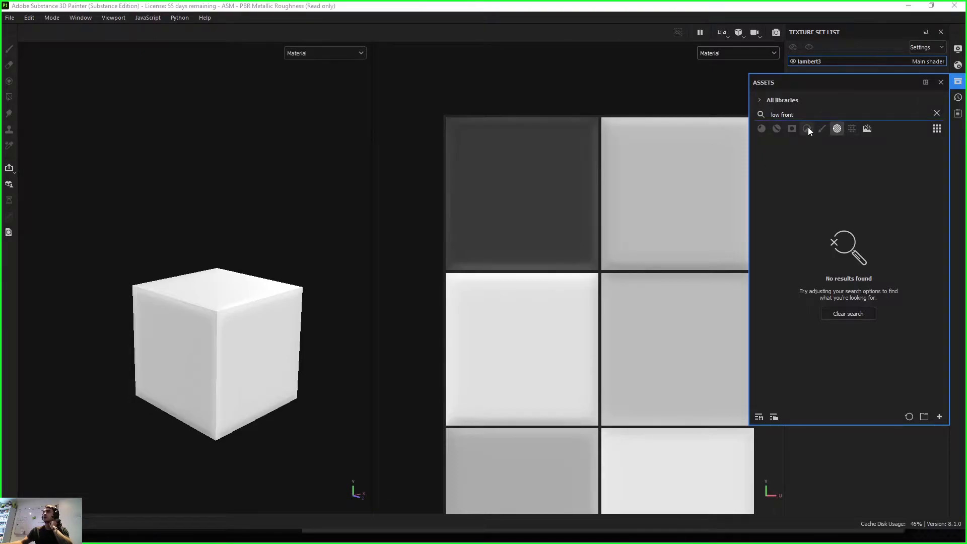
left_click(936, 113)
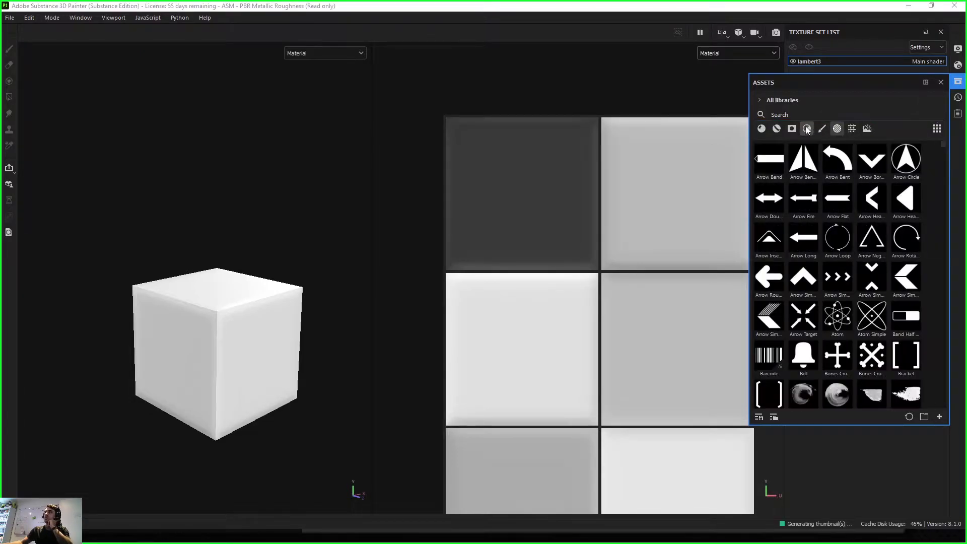
left_click(807, 128)
left_click(776, 129)
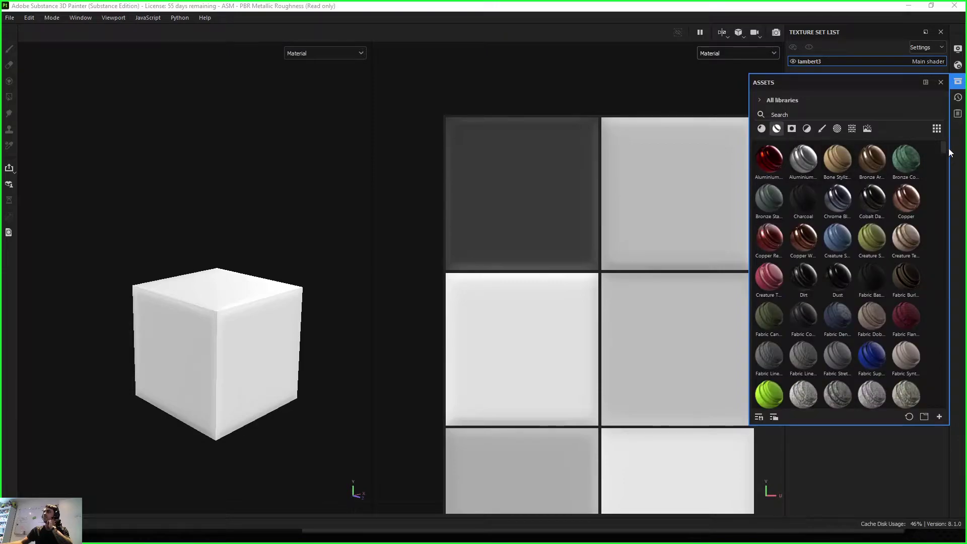
mouse_move(944, 152)
left_mouse_down()
mouse_move(944, 161)
mouse_move(944, 152)
left_mouse_up()
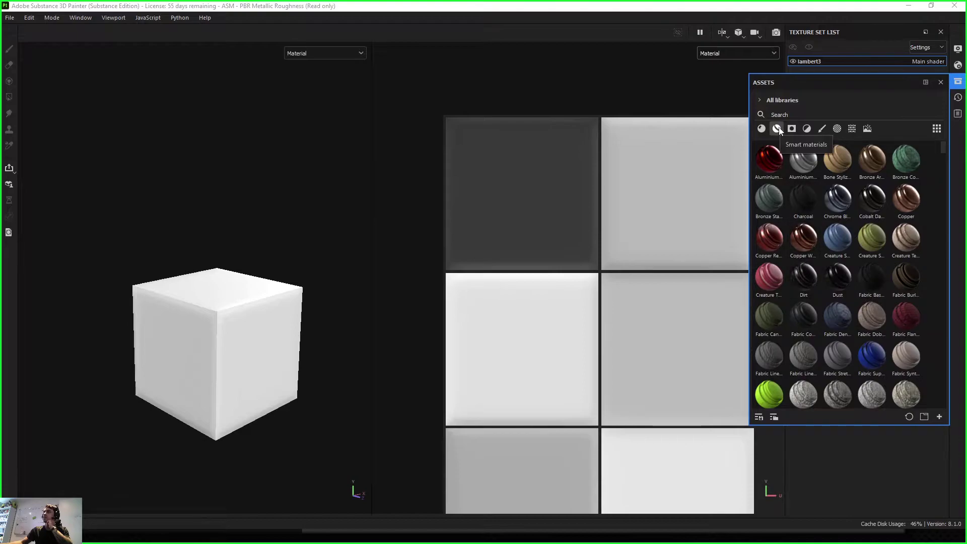
left_click_drag(945, 152, 945, 165)
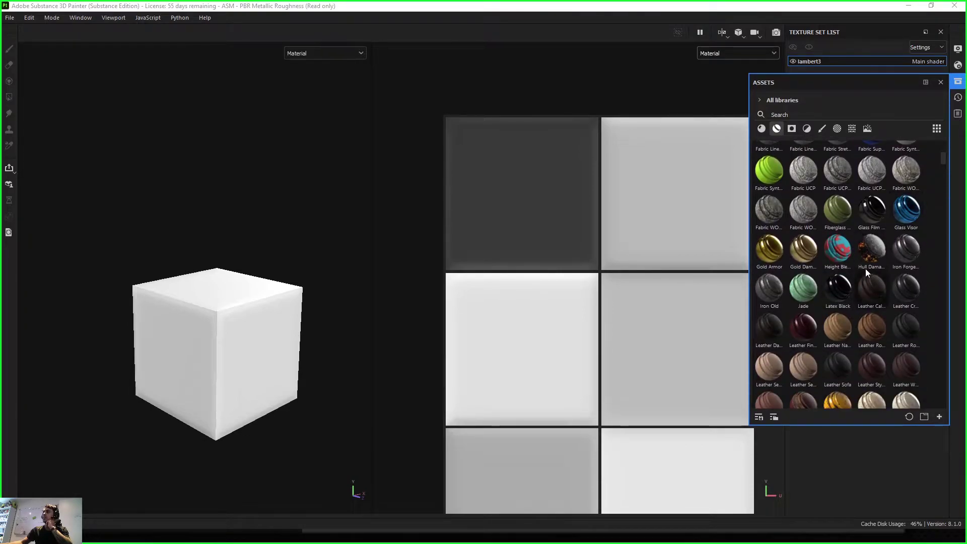
scroll(942, 160, "up", 2)
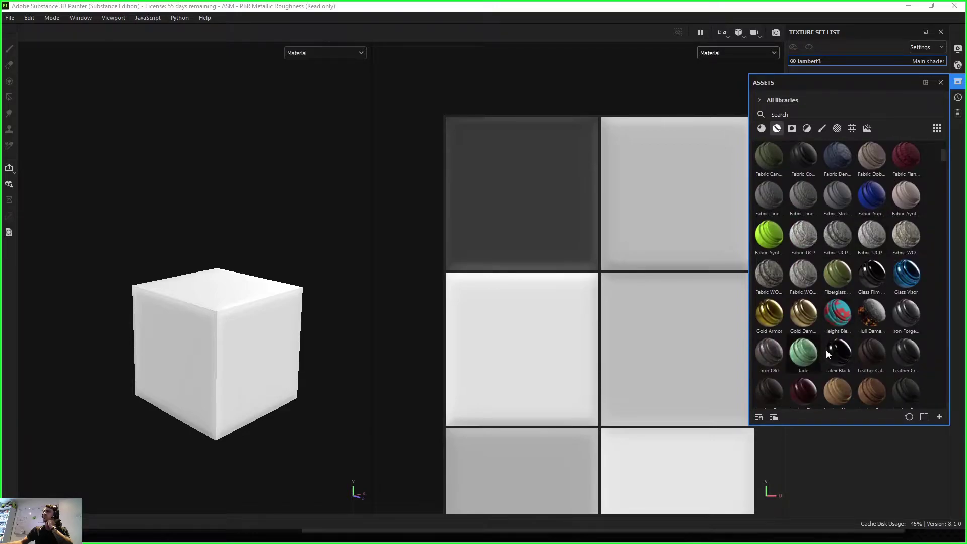
Apply the Machinery smart material to the cube.
scroll(825, 349, "down", 6)
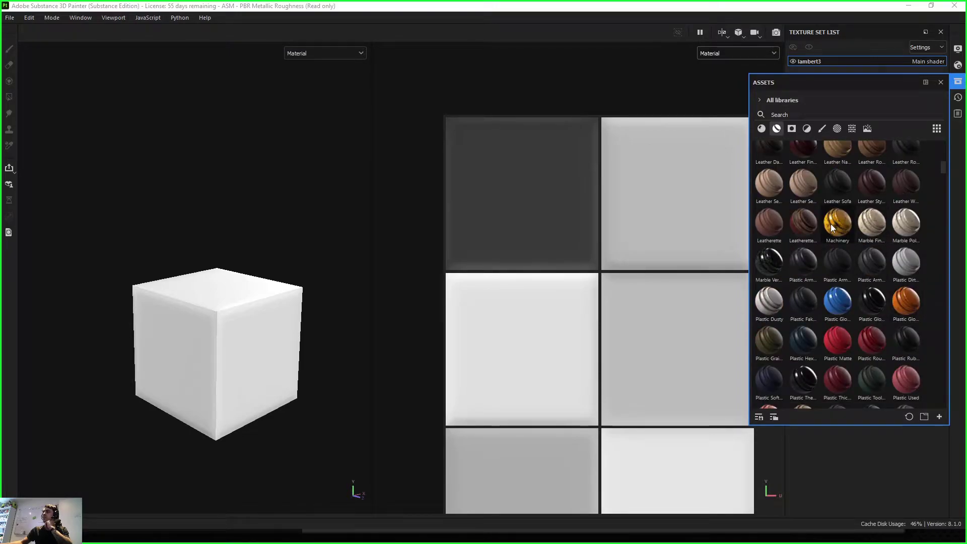
left_click_drag(835, 222, 291, 297)
left_click_drag(267, 328, 272, 330)
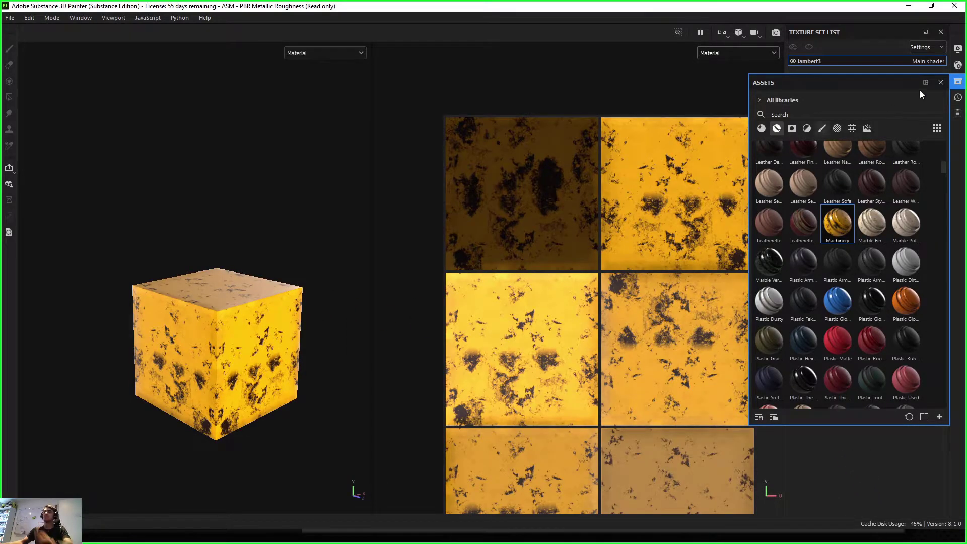
Expand the Machinery group, select its Rust layer, and review the fill and material settings in an enlarged floating properties window.
left_click(958, 81)
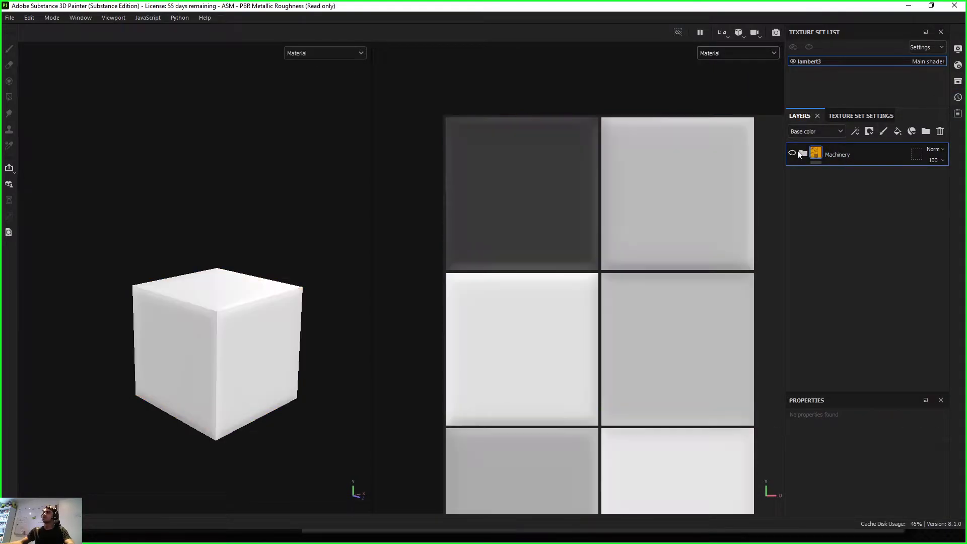
left_click(803, 153)
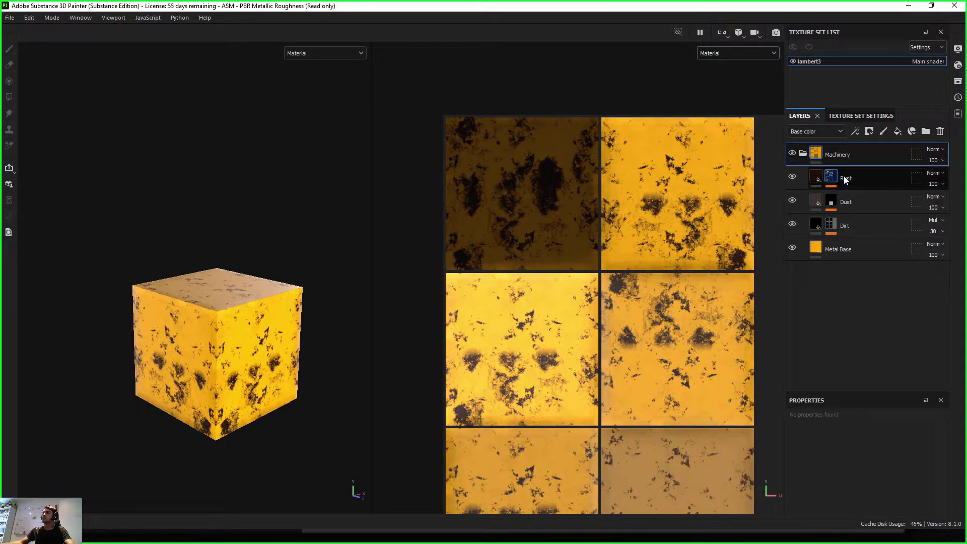
left_click(856, 182)
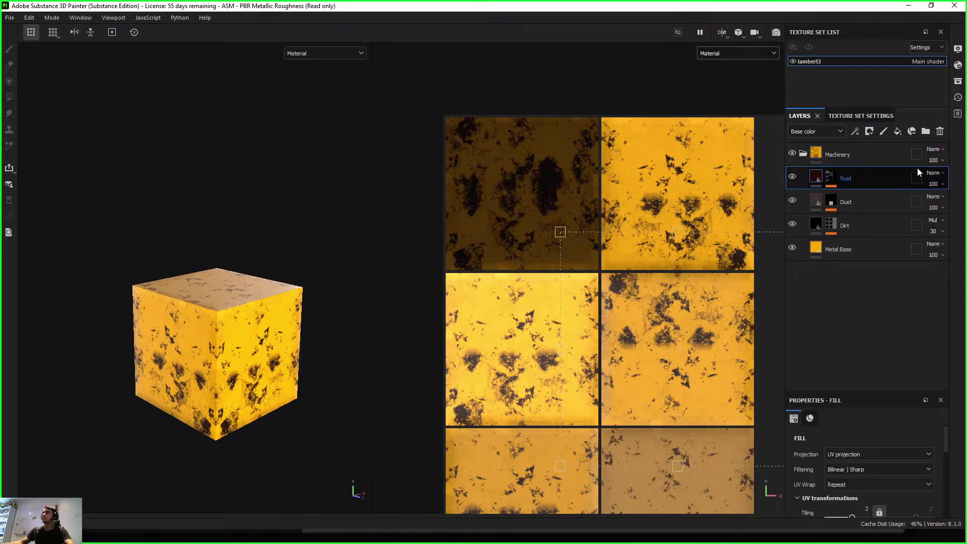
left_click_drag(865, 399, 343, 174)
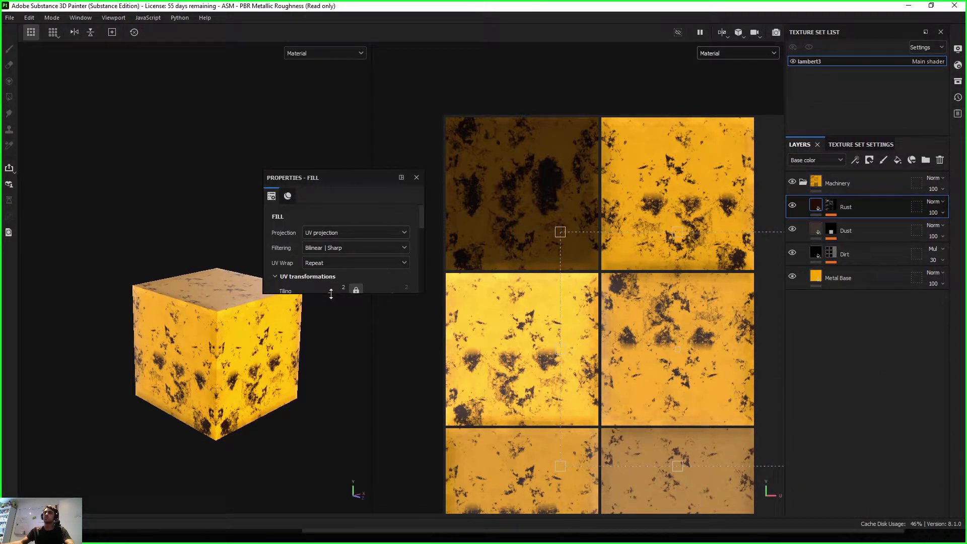
left_click_drag(330, 292, 331, 479)
scroll(338, 328, "down", 4)
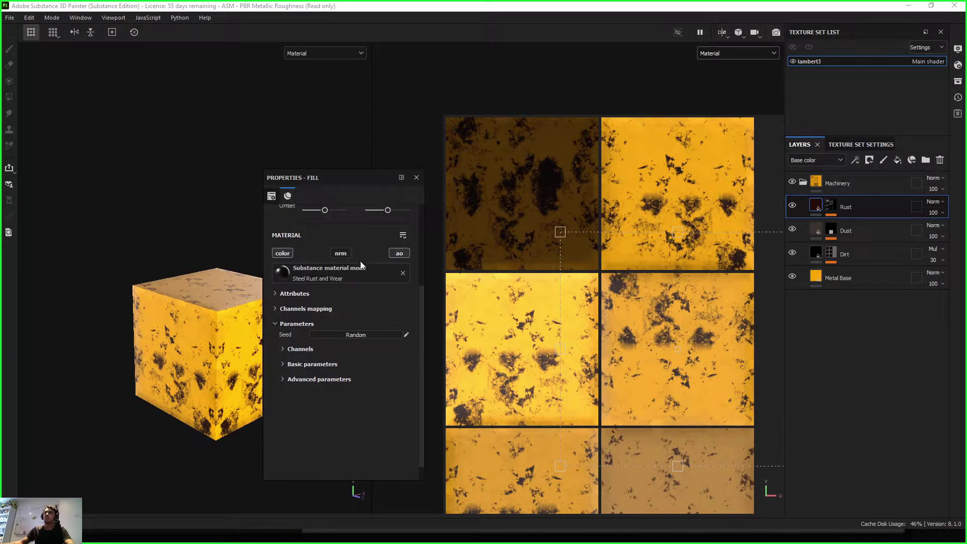
scroll(360, 267, "up", 3)
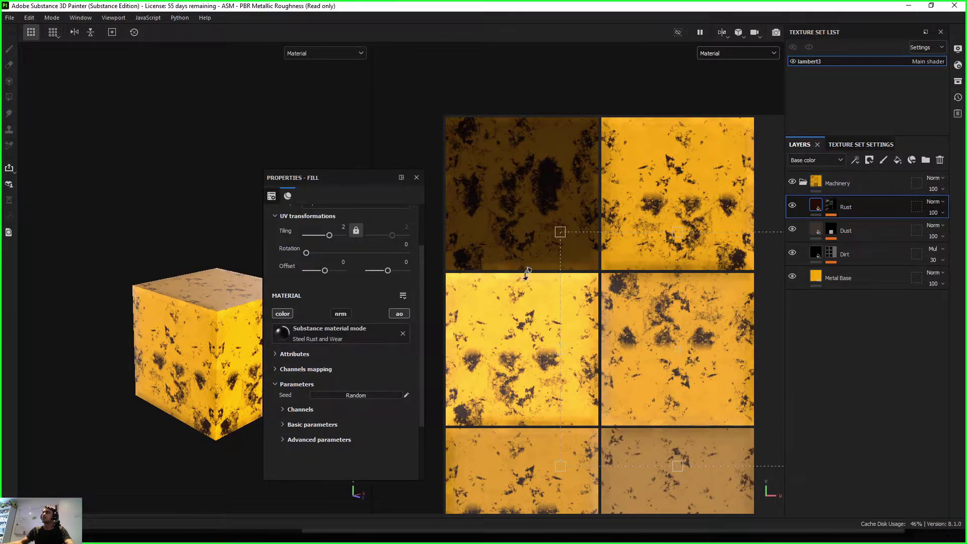
Add Metallic and Roughness channels to the lambert3 texture set.
left_click(856, 144)
scroll(874, 267, "down", 3)
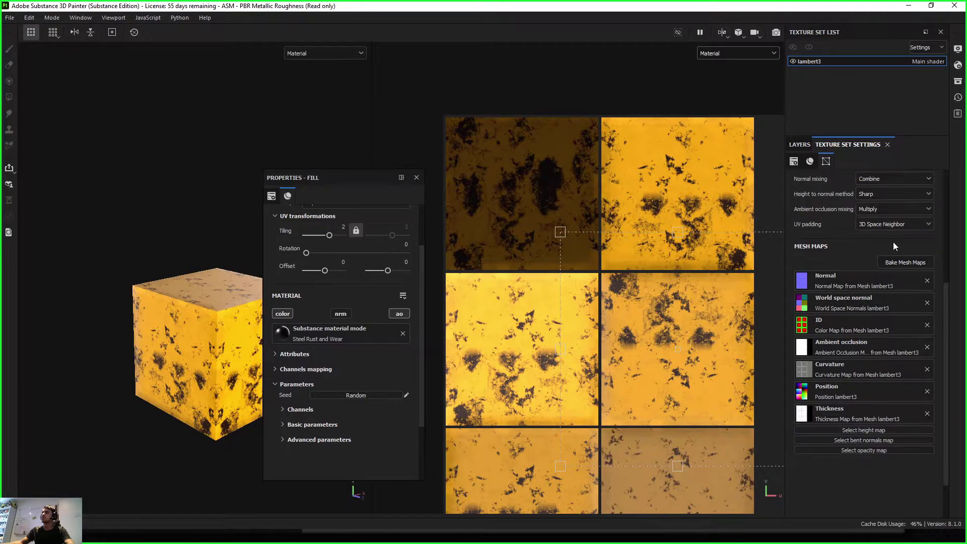
scroll(899, 360, "up", 6)
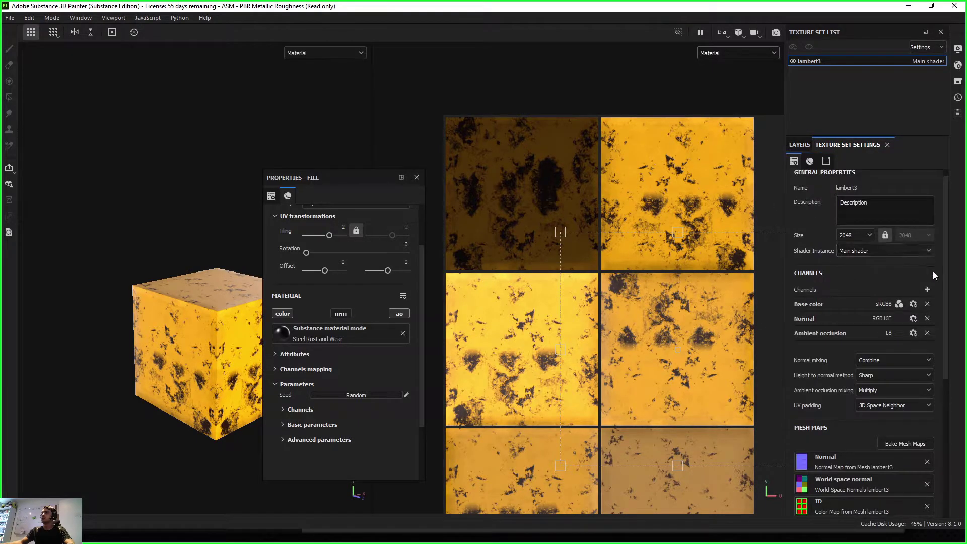
left_click(928, 289)
left_click(907, 156)
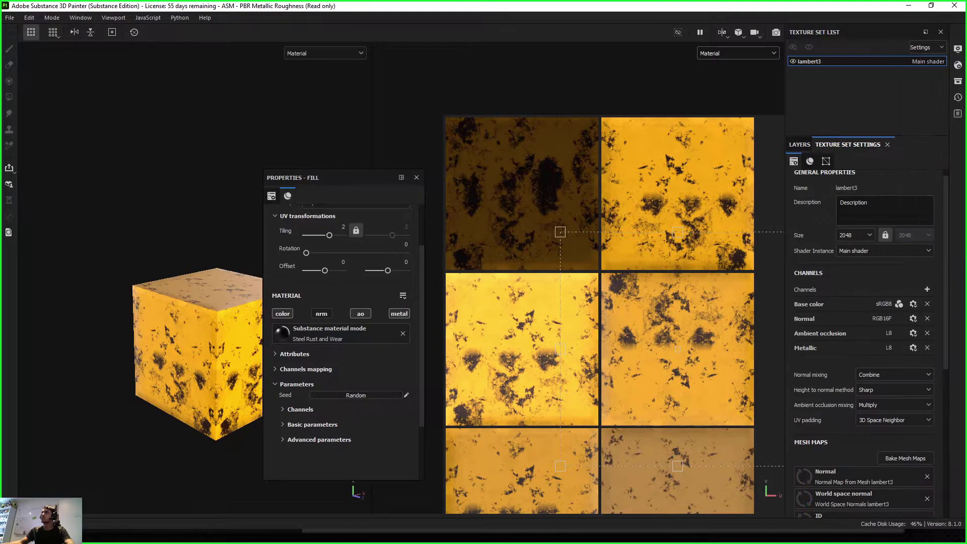
left_click(928, 290)
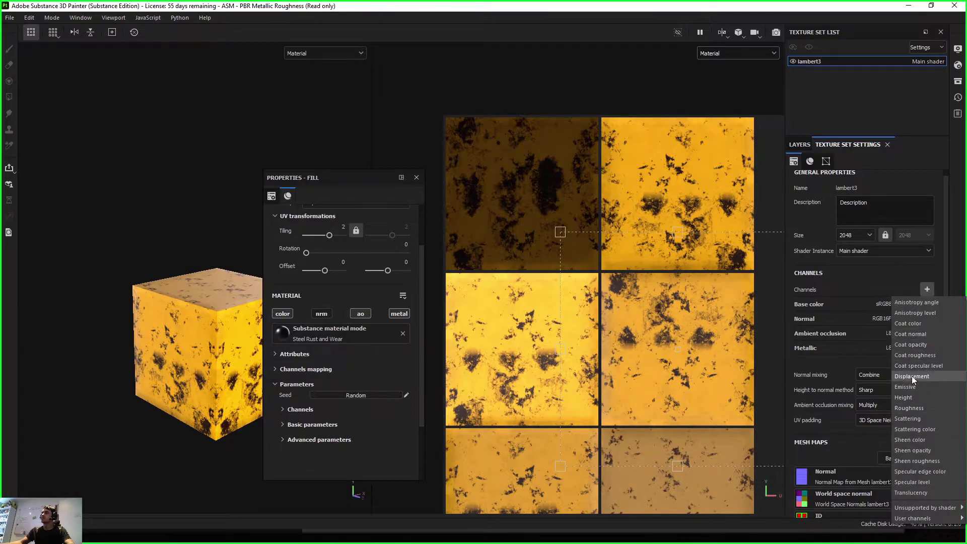
left_click(910, 407)
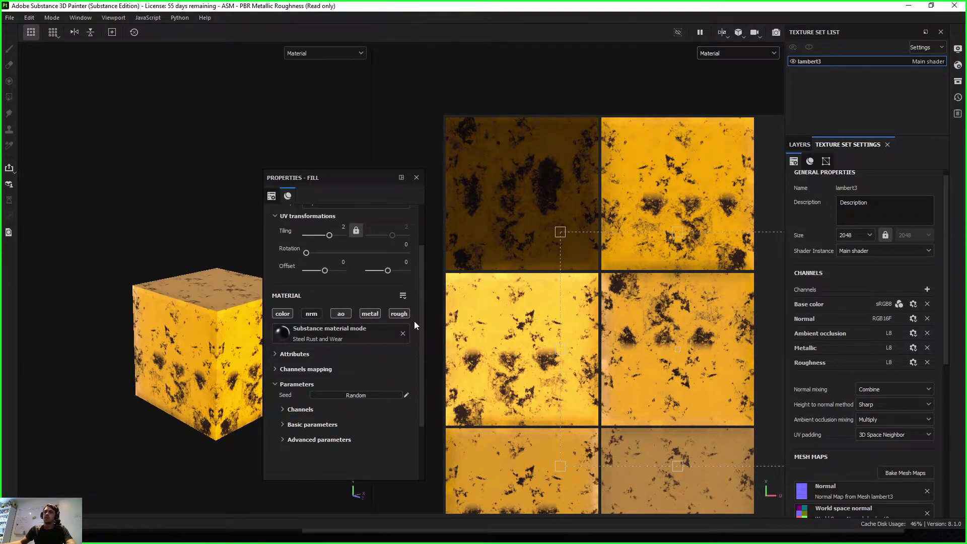
scroll(421, 325, "down", 1)
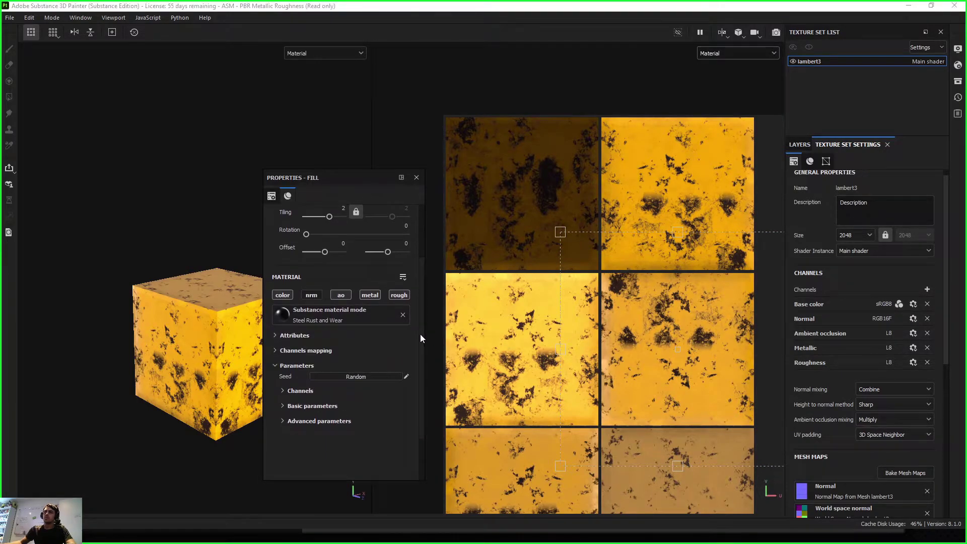
Return to the layer stack and inspect the Dust layer's fill properties and its mask's paint settings.
left_click(800, 145)
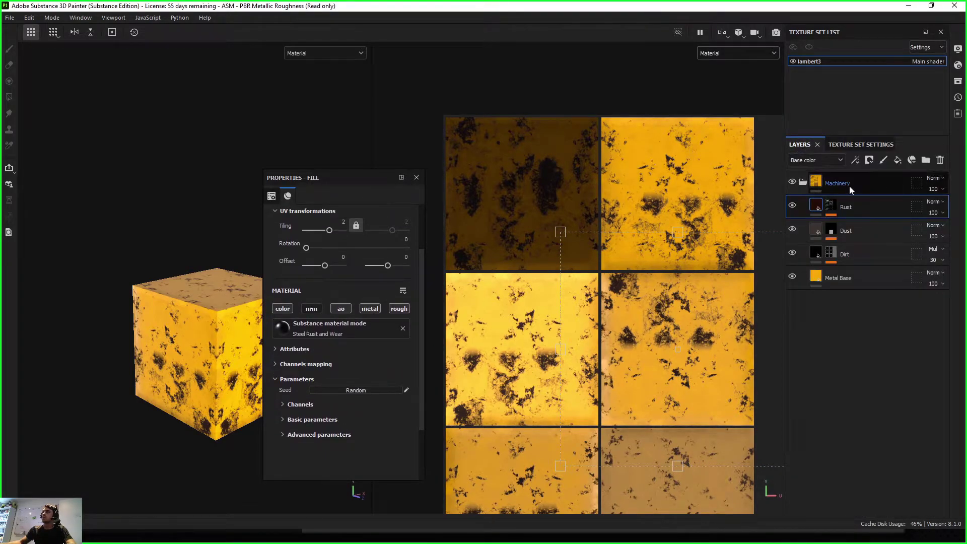
left_click(842, 229)
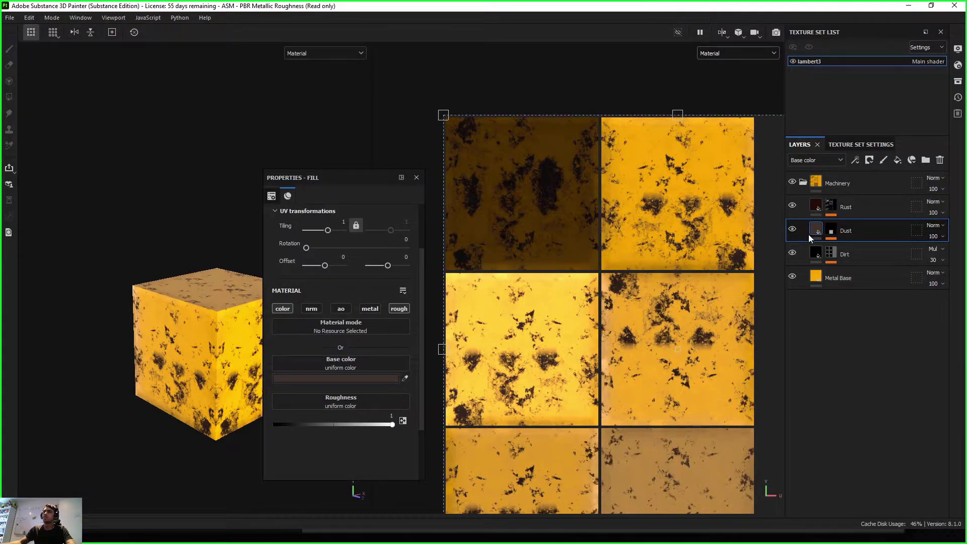
left_click(830, 230)
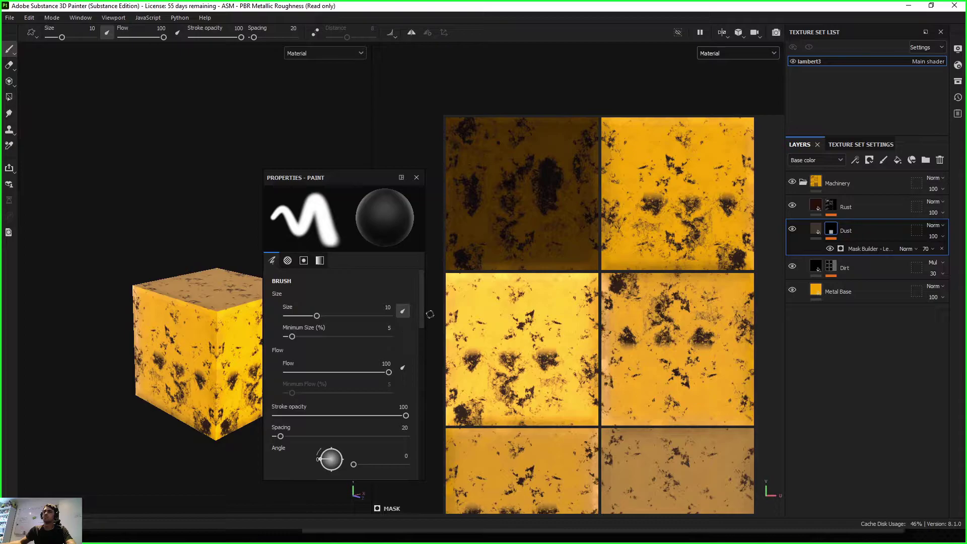
mouse_move(421, 308)
left_mouse_down()
mouse_move(413, 426)
mouse_move(420, 438)
left_mouse_up()
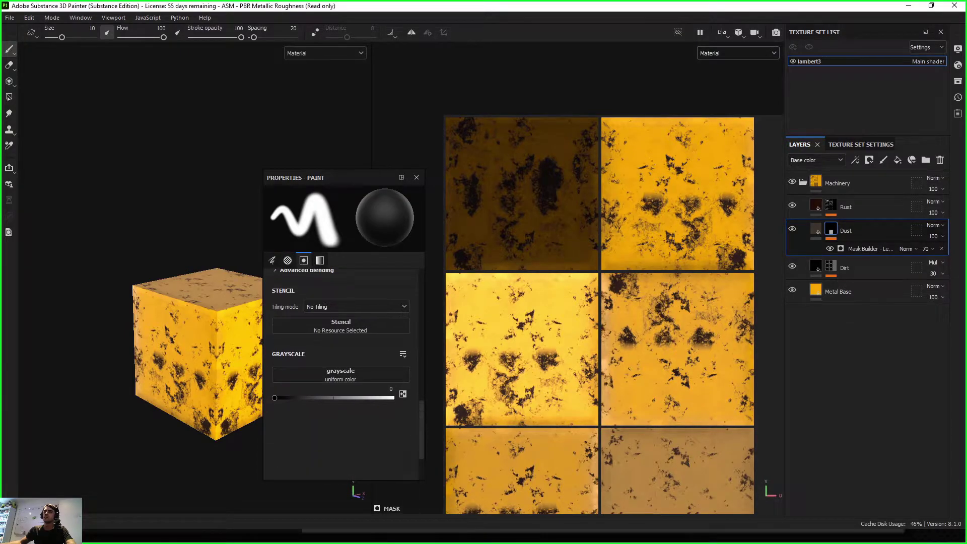
Examine the Rust mask's Mask Editor and the Dust mask's Mask Builder generator, including the parameters and mesh maps used as image inputs.
left_click(830, 204)
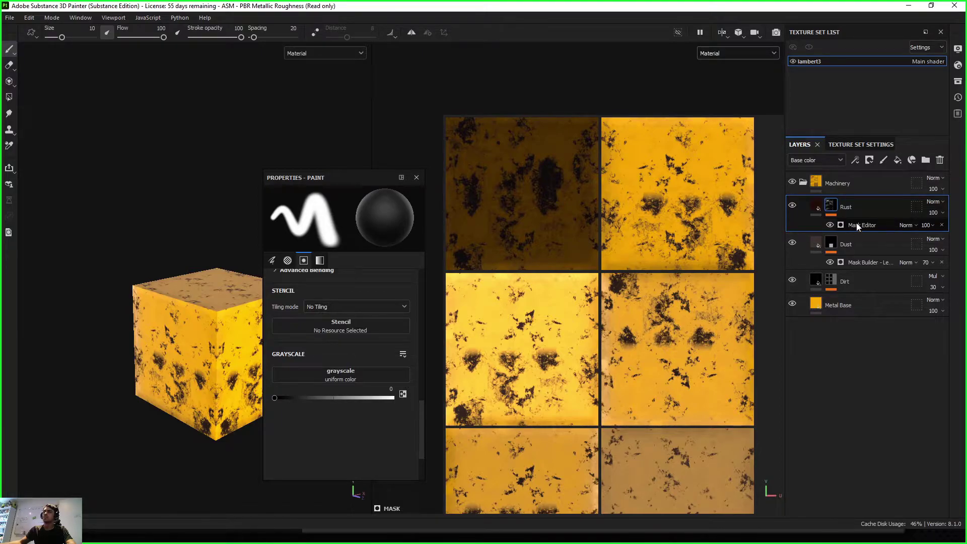
left_click(863, 262)
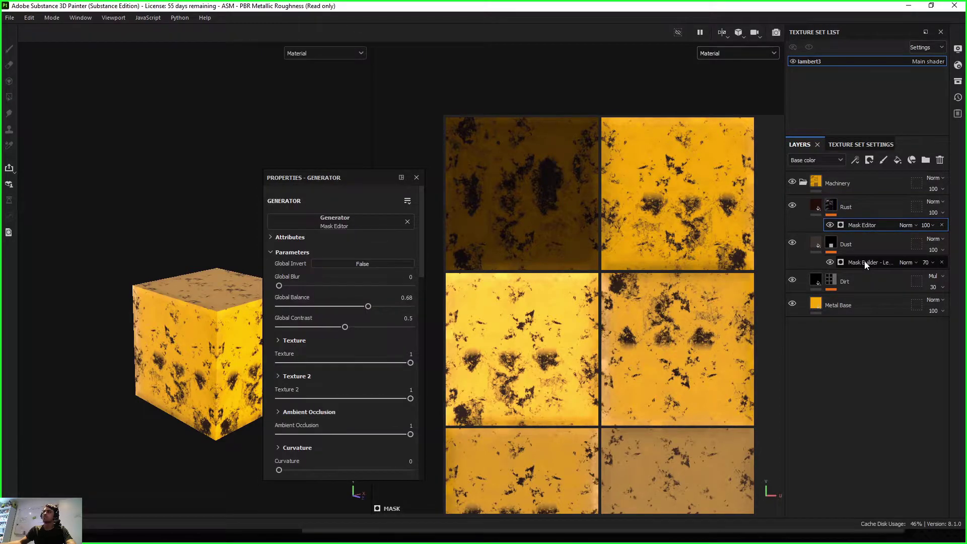
left_click_drag(422, 239, 421, 351)
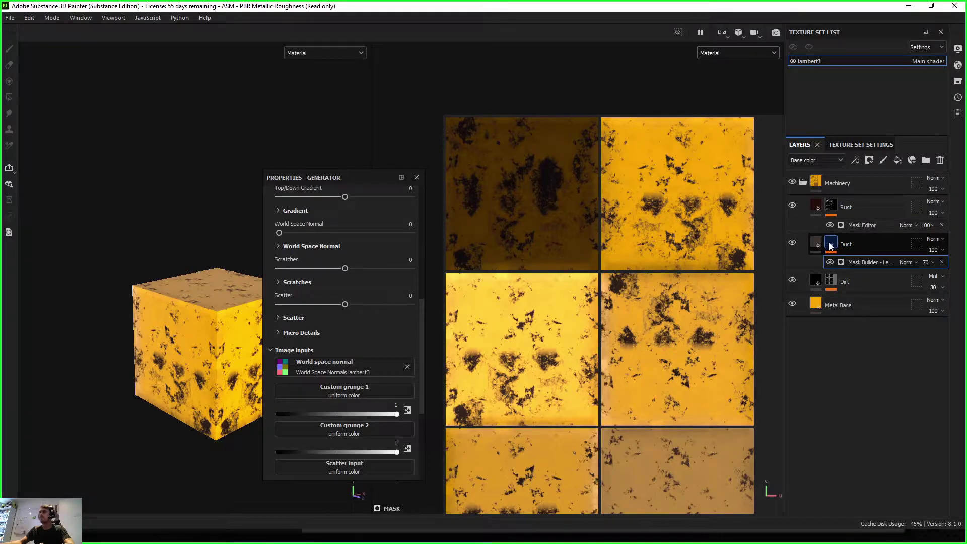
mouse_move(831, 245)
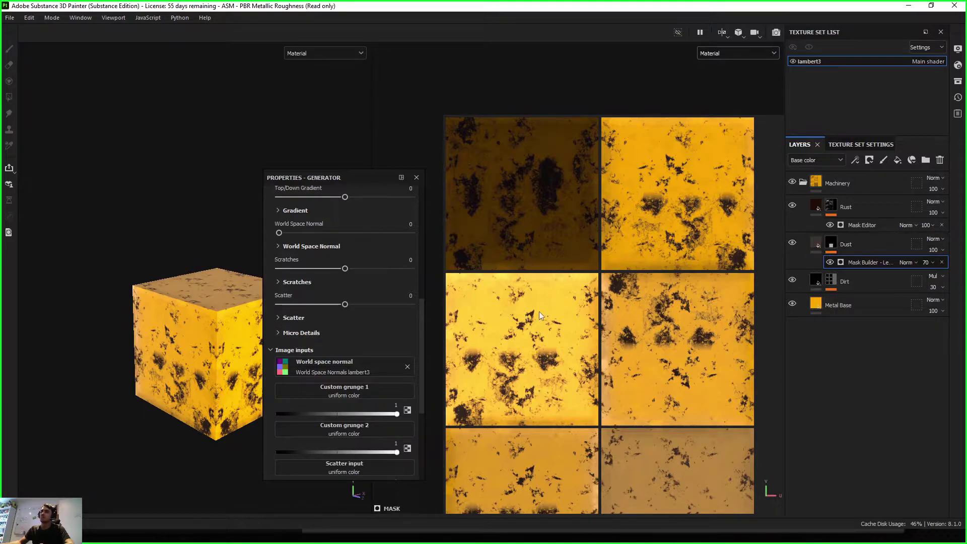
scroll(421, 325, "down", 1)
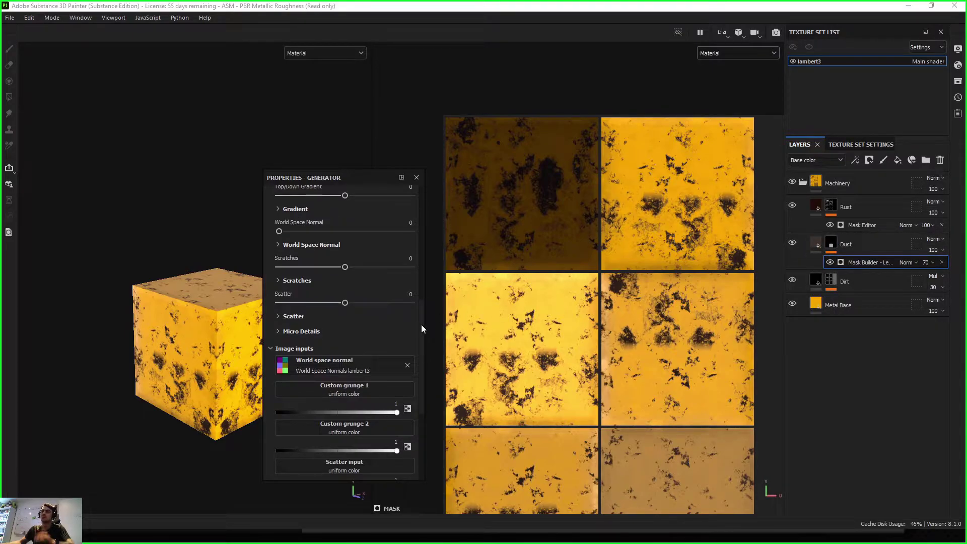
scroll(421, 325, "up", 10)
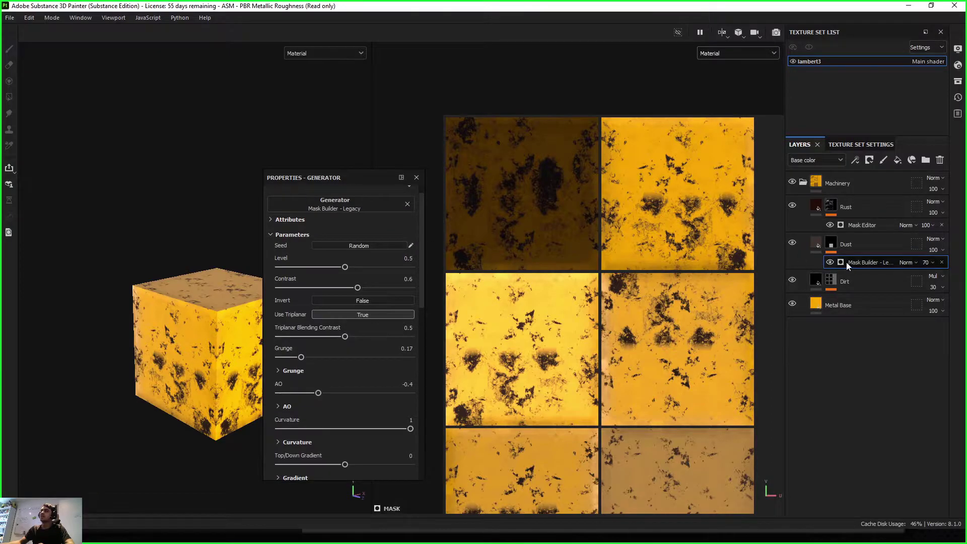
left_click_drag(421, 268, 415, 412)
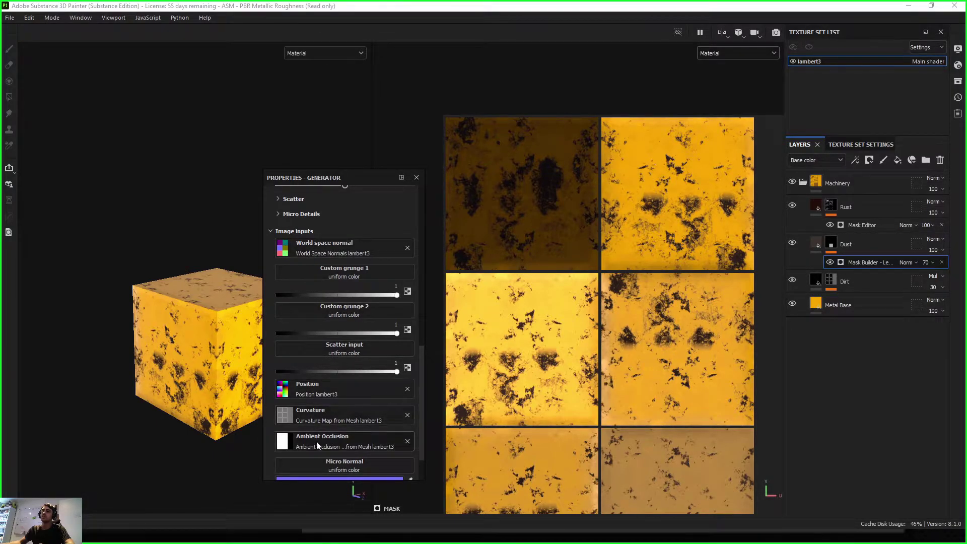
left_click_drag(421, 413, 418, 441)
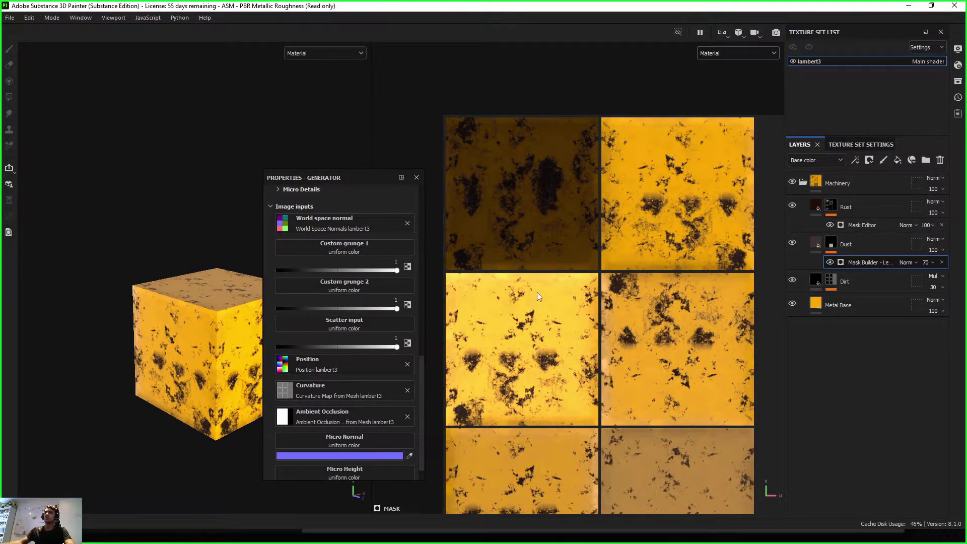
Remove the Normal, World space normal, ID, Ambient occlusion, Curvature, Position and Thickness mesh maps from the lambert3 texture set.
left_click(861, 145)
scroll(887, 359, "down", 5)
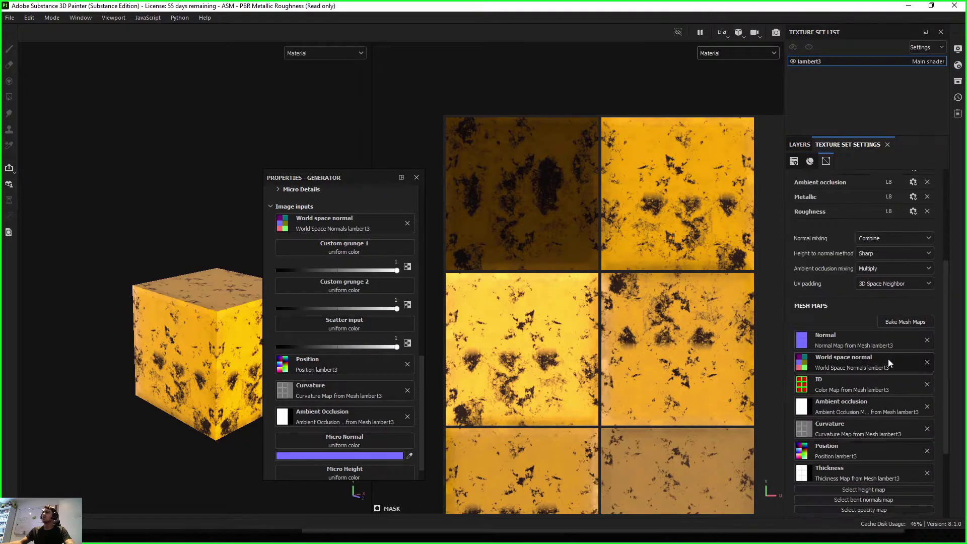
left_click(928, 340)
left_click(928, 350)
left_click(927, 363)
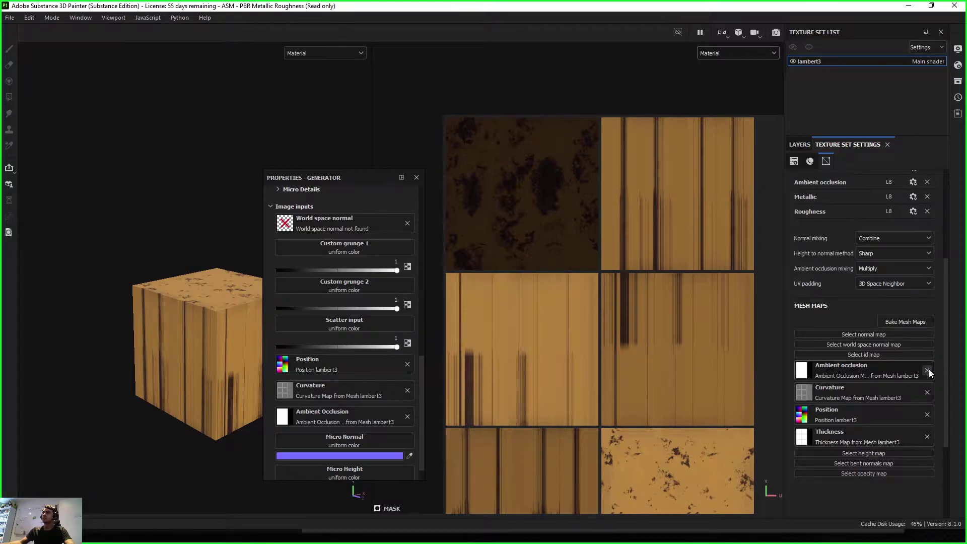
left_click(929, 373)
left_click(927, 379)
left_click(926, 392)
left_click(927, 401)
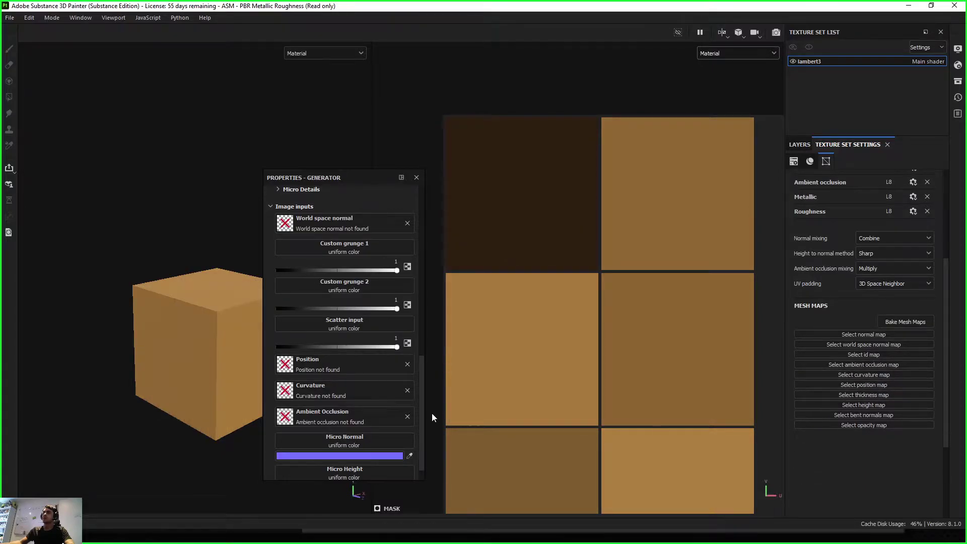
Check the Dust generator's image inputs, move its properties window off the cube and close it, and exit the texturing program.
scroll(422, 393, "up", 1)
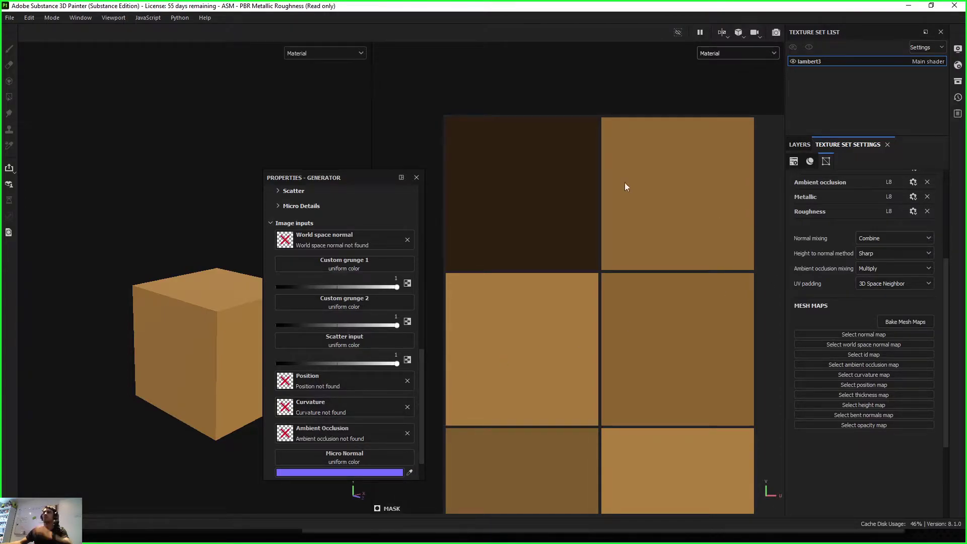
left_click_drag(361, 175, 590, 157)
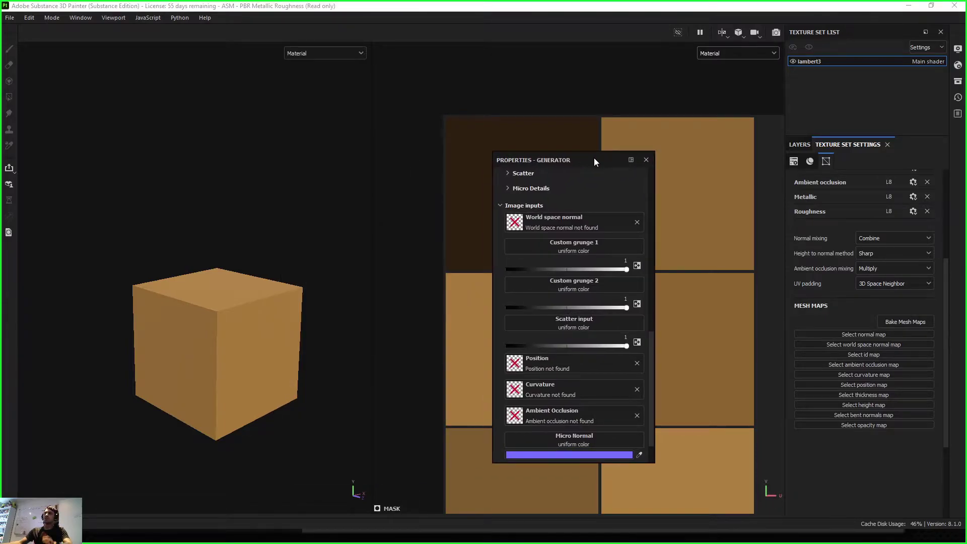
left_click(647, 161)
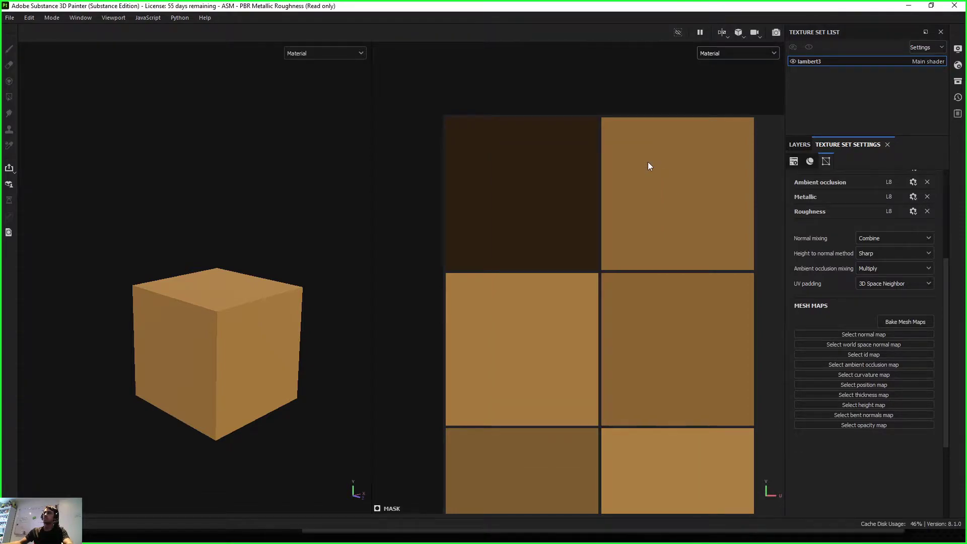
left_click(954, 6)
left_click(451, 283)
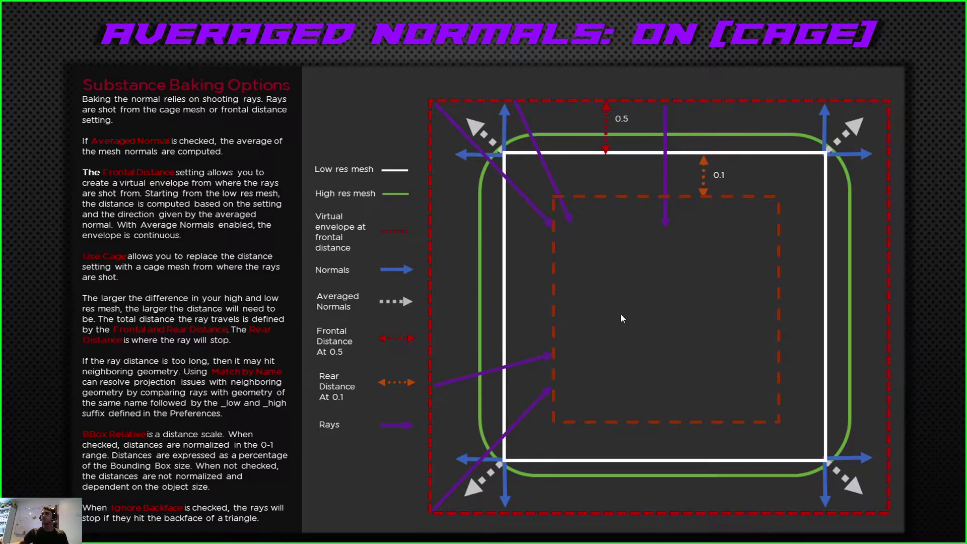
left_click(934, 324)
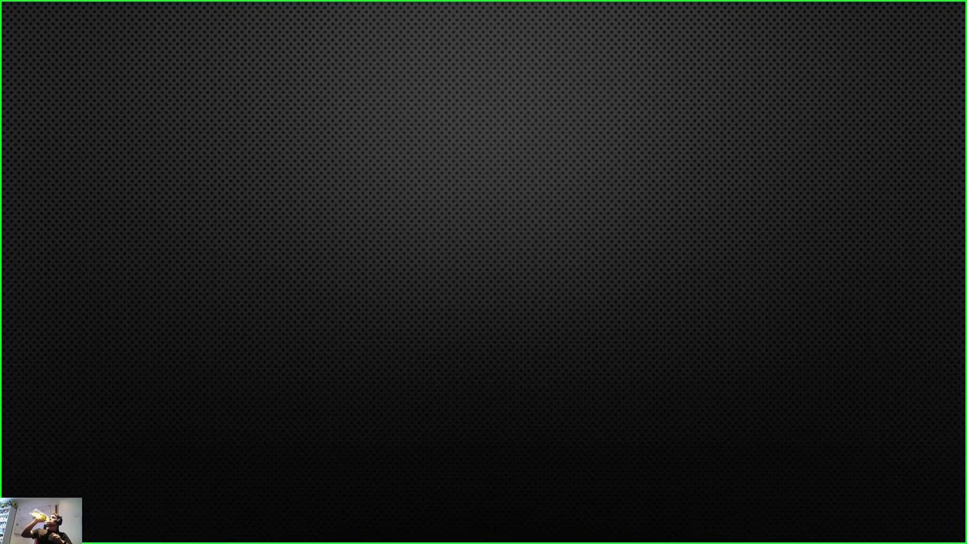
left_click(809, 367)
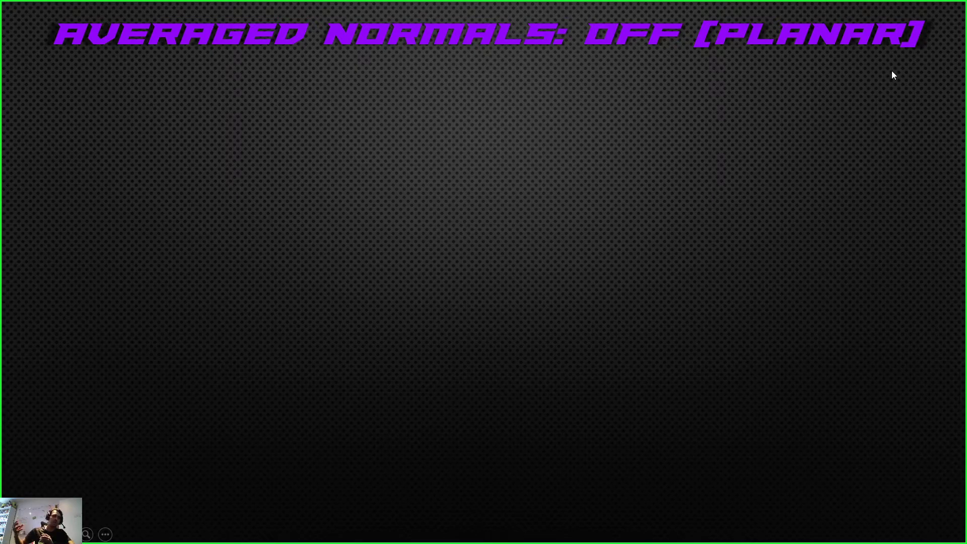
left_click(901, 162)
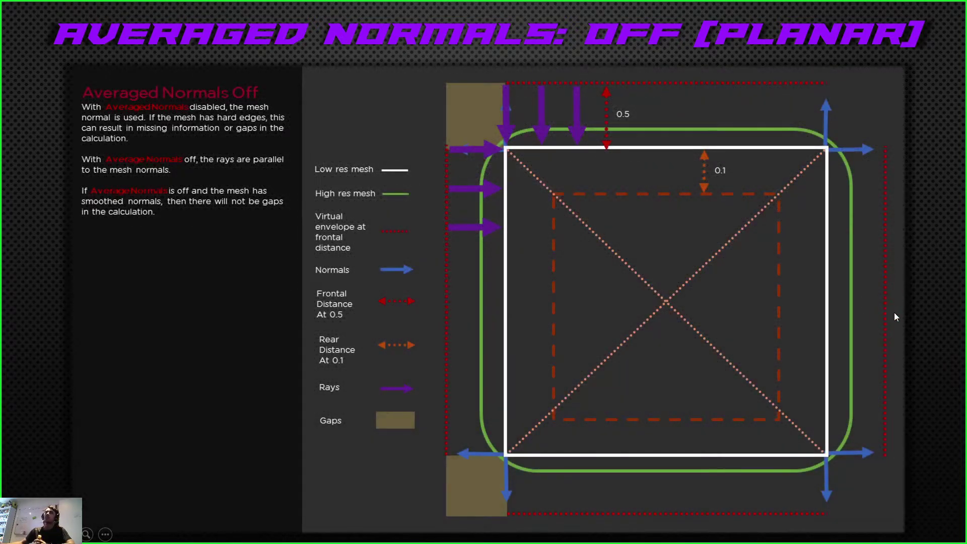
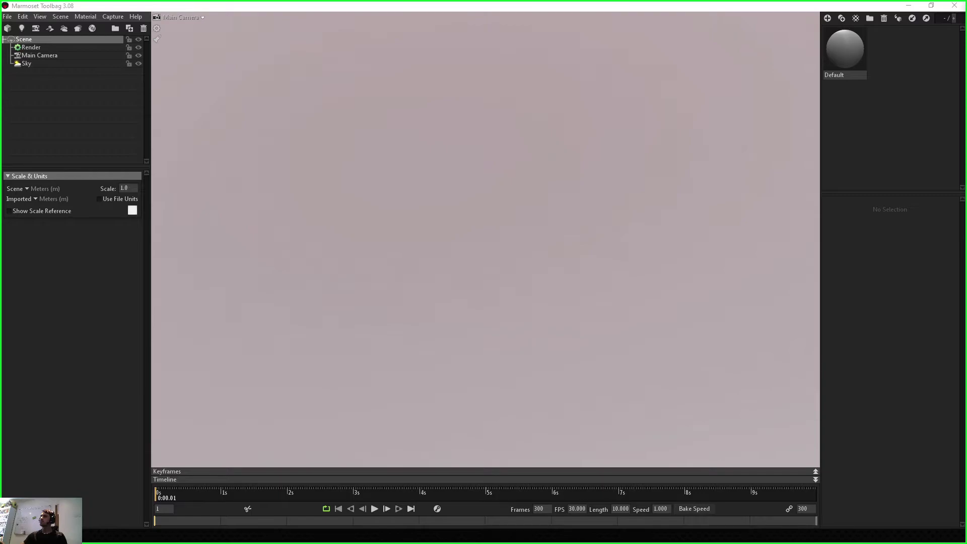
Switch to Marmoset Toolbag and import the cube_low_v3 and cube_high_v3 meshes into the empty scene.
left_click_drag(560, 259, 566, 259)
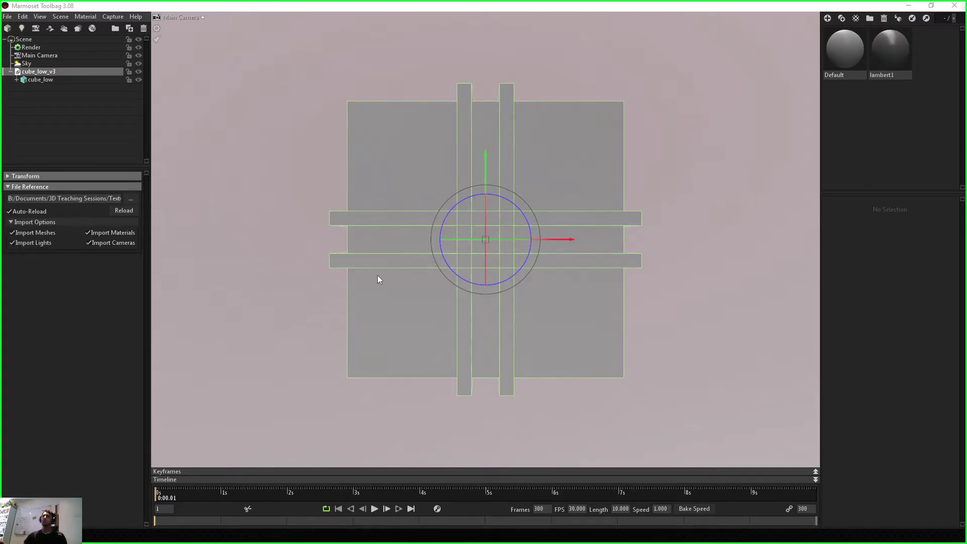
left_click(690, 284)
mouse_move(684, 296)
left_mouse_down()
mouse_move(654, 255)
mouse_move(638, 289)
mouse_move(704, 315)
mouse_move(691, 311)
left_mouse_up()
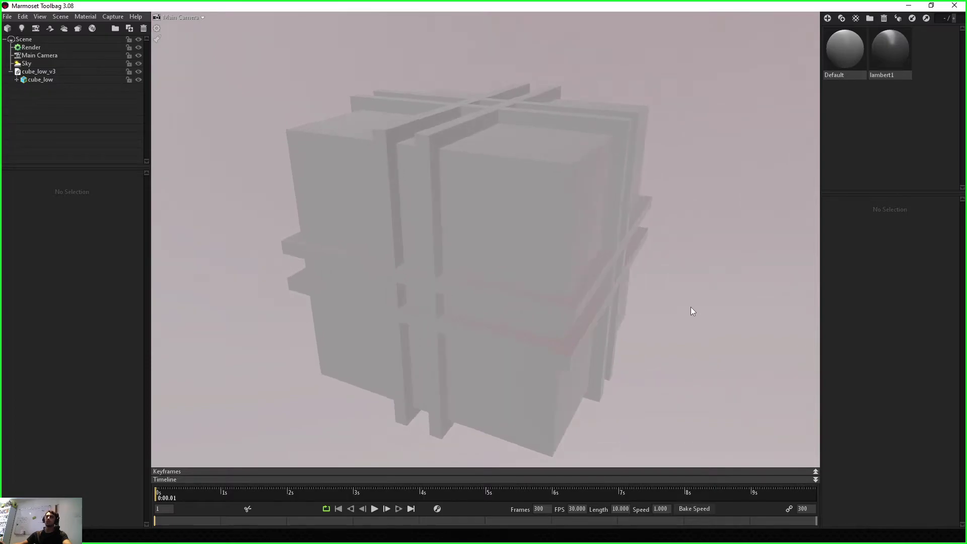
left_click(314, 147)
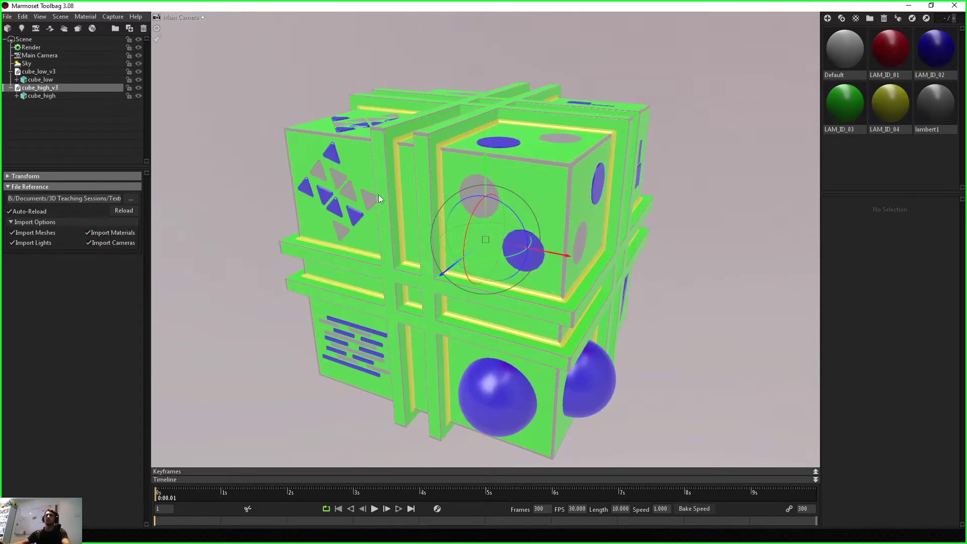
Inspect the triangle details on the overlapping meshes and hide the cube_low mesh so that only the high-poly cube shows.
scroll(379, 194, "up", 5)
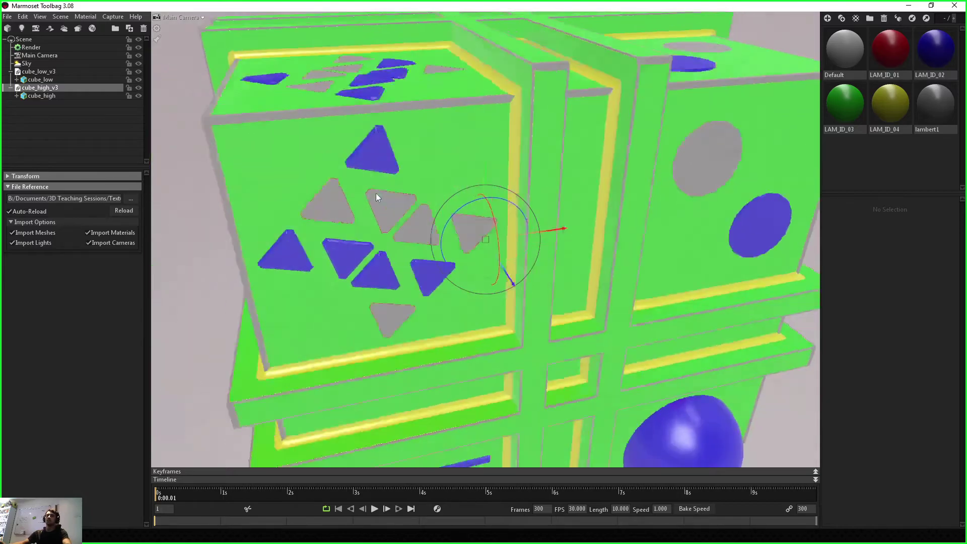
scroll(383, 192, "down", 5)
left_click(196, 201)
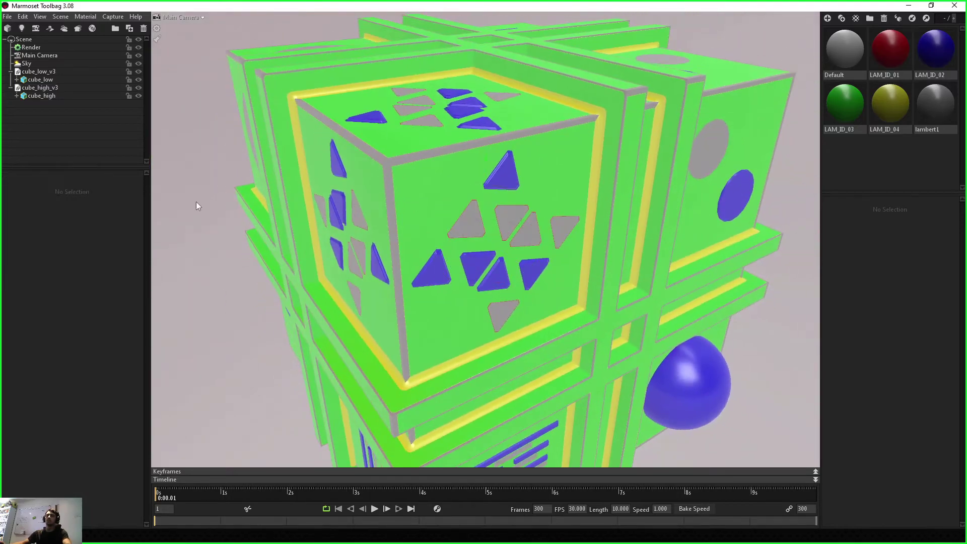
left_click_drag(460, 189, 327, 177)
scroll(325, 181, "up", 5)
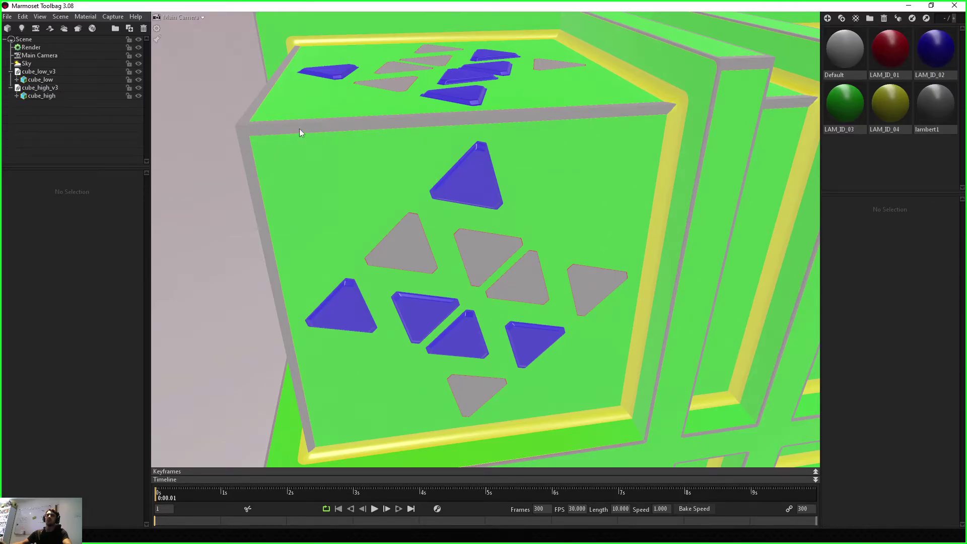
left_click(138, 79)
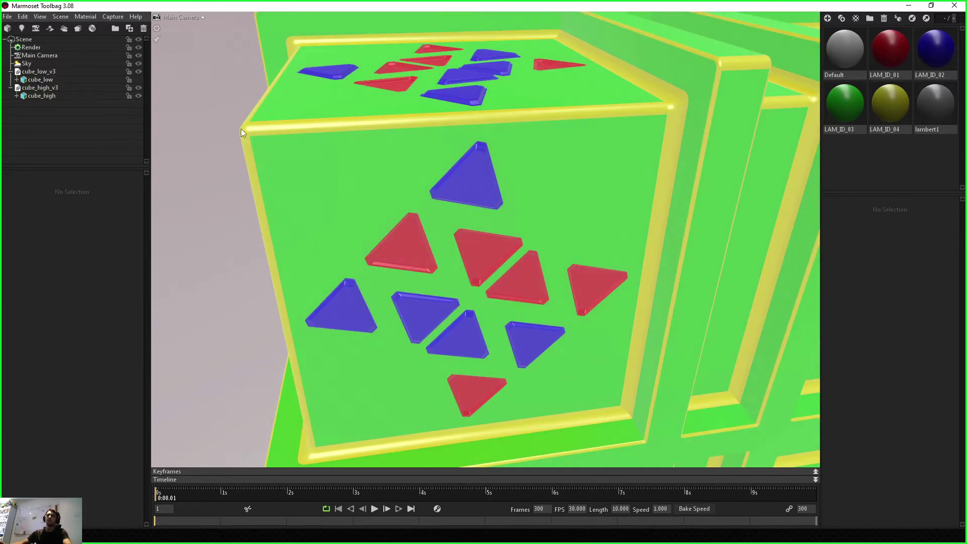
left_click(138, 80)
left_click(138, 80)
scroll(539, 254, "down", 3)
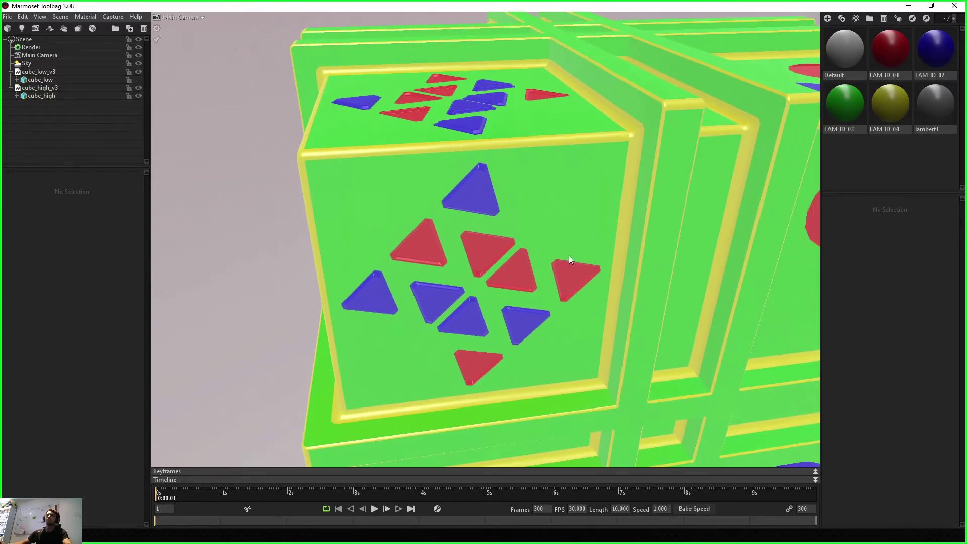
scroll(540, 253, "down", 5)
scroll(524, 250, "up", 4)
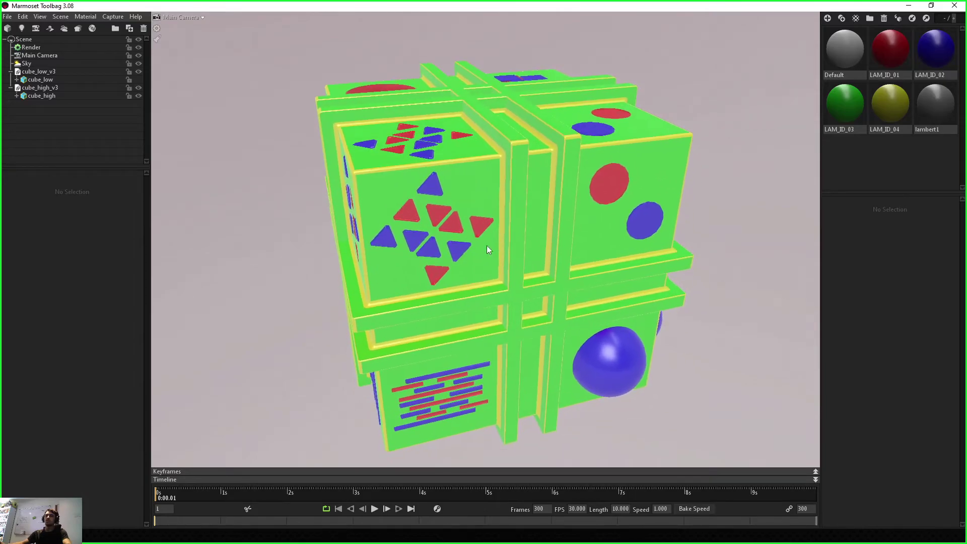
Light the scene with the ~SP_Soft_1Front_2Backs sky preset and lower the sky's brightness.
left_click(34, 65)
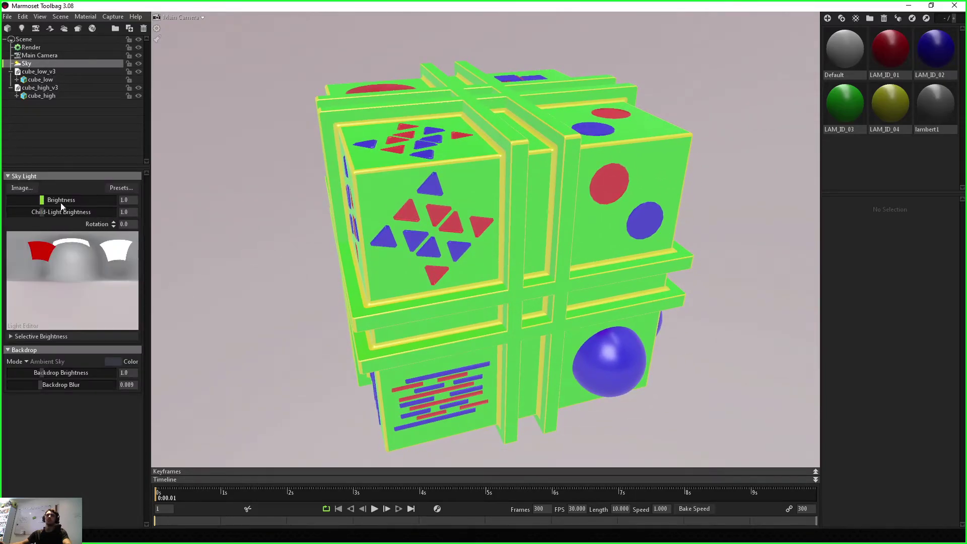
left_click(126, 188)
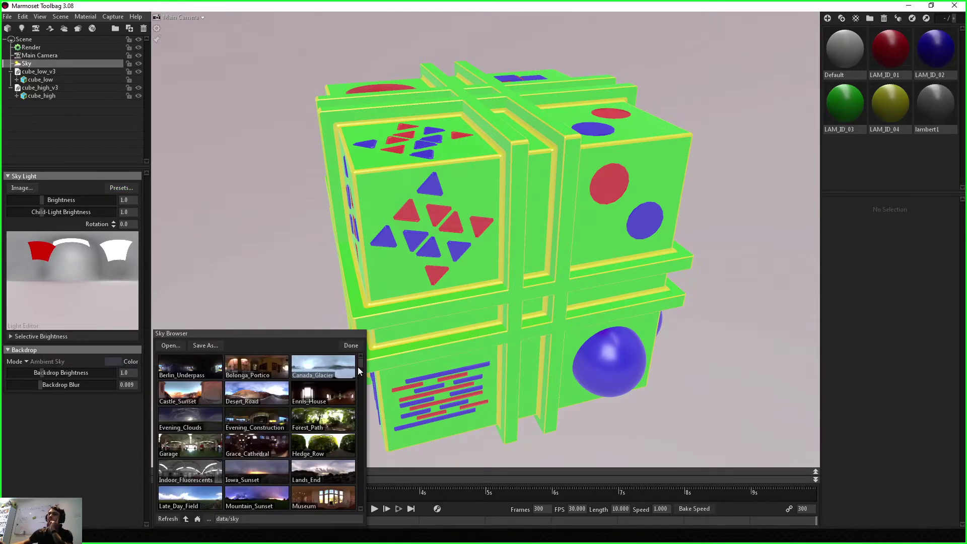
left_click_drag(360, 363, 361, 508)
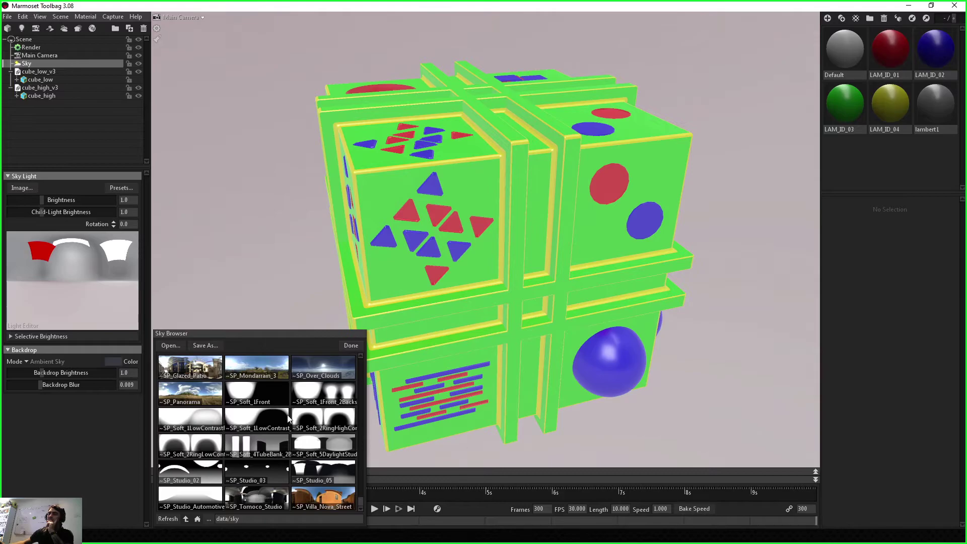
left_click(332, 398)
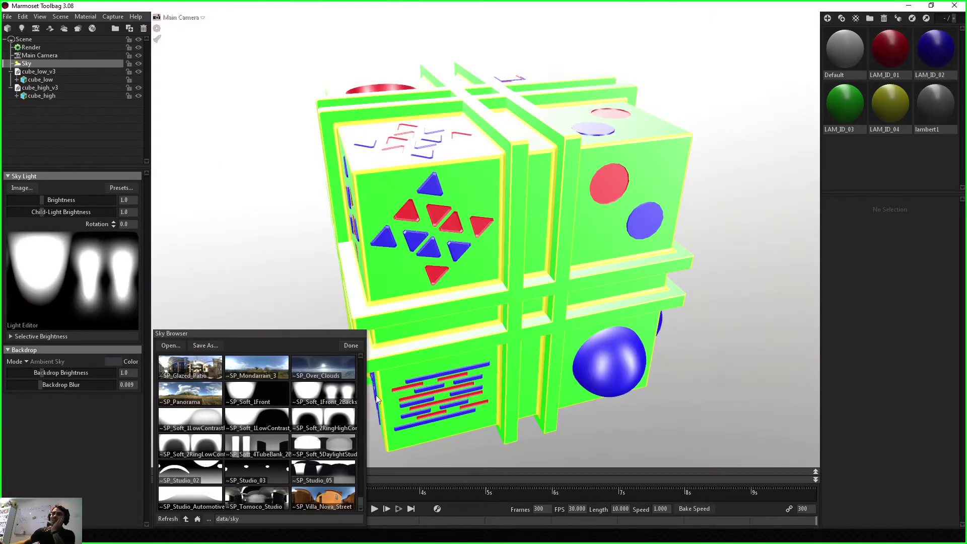
left_click_drag(62, 203, 33, 199)
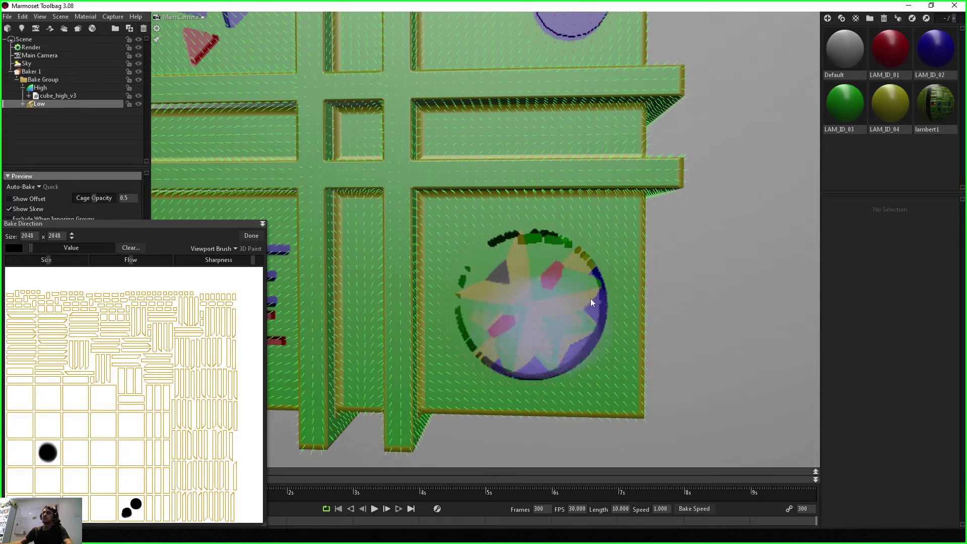
Paint black skew correction over the large red dome on one face of the low-poly cube.
scroll(531, 316, "down", 3)
middle_click_drag(530, 316, 745, 334, "alt")
left_click_drag(493, 299, 515, 292, "alt")
middle_click_drag(552, 202, 541, 367, "alt")
scroll(483, 282, "up", 3)
left_click_drag(441, 280, 590, 298, "alt")
mouse_move(421, 161)
left_mouse_down()
mouse_move(371, 216)
mouse_move(479, 248)
mouse_move(443, 158)
mouse_move(371, 248)
mouse_move(658, 317)
mouse_move(463, 215)
mouse_move(645, 340)
mouse_move(792, 328)
left_mouse_up()
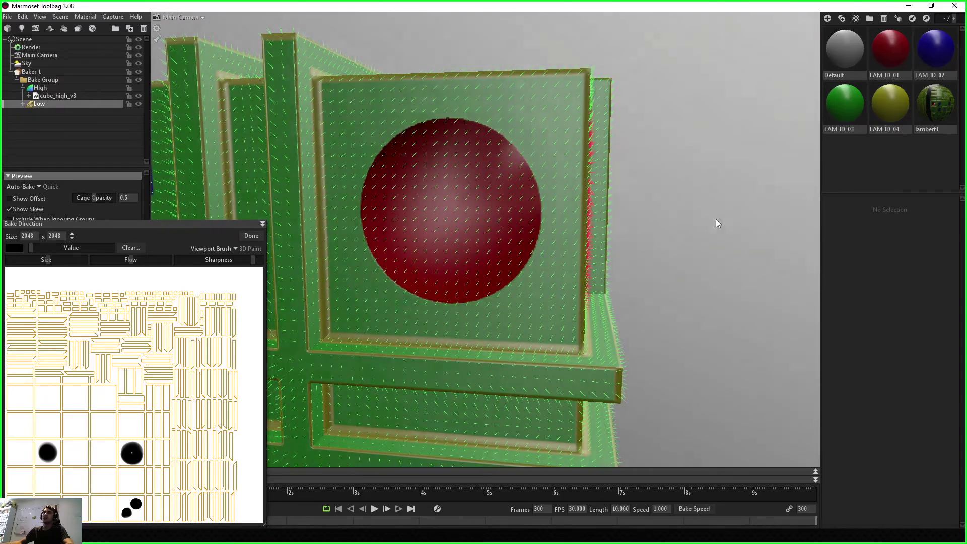
Paint black skew correction over the whole red round detail on the adjacent face of the low-poly cube.
mouse_move(576, 192)
left_mouse_down("alt")
mouse_move(522, 246)
mouse_move(567, 320)
mouse_move(507, 297)
mouse_move(533, 246)
mouse_move(663, 144)
left_mouse_up("alt")
mouse_move(733, 274)
left_mouse_down("shift")
mouse_move(634, 270)
mouse_move(508, 235)
left_mouse_up("shift")
scroll(635, 271, "down", 2)
scroll(632, 265, "down", 2)
left_click(462, 244)
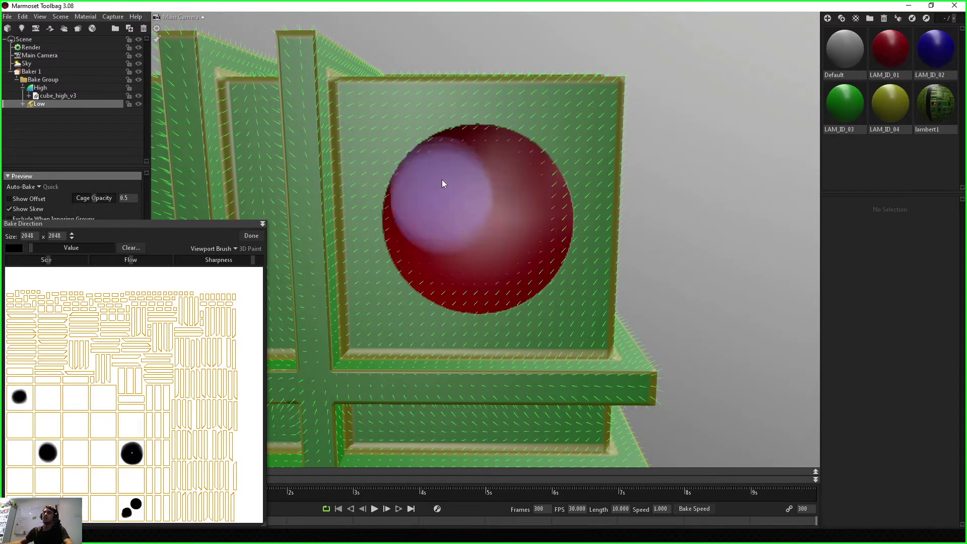
left_click_drag(466, 190, 518, 195)
mouse_move(506, 258)
left_mouse_down()
mouse_move(466, 280)
mouse_move(430, 263)
mouse_move(412, 212)
mouse_move(425, 186)
left_mouse_up()
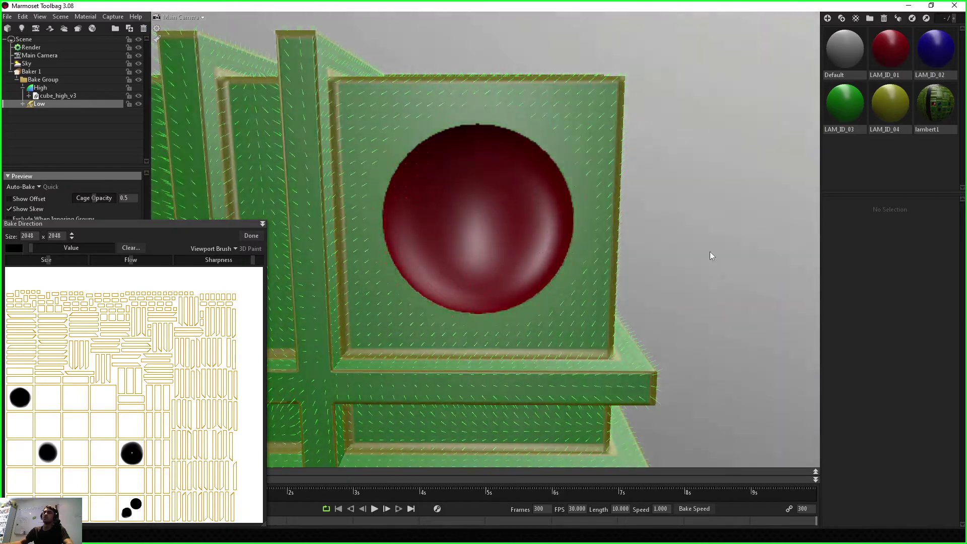
Paint black skew correction over the blue and red rings on the lower corner face of the cube.
mouse_move(709, 252)
left_mouse_down()
mouse_move(738, 258)
mouse_move(729, 222)
mouse_move(401, 137)
left_mouse_up()
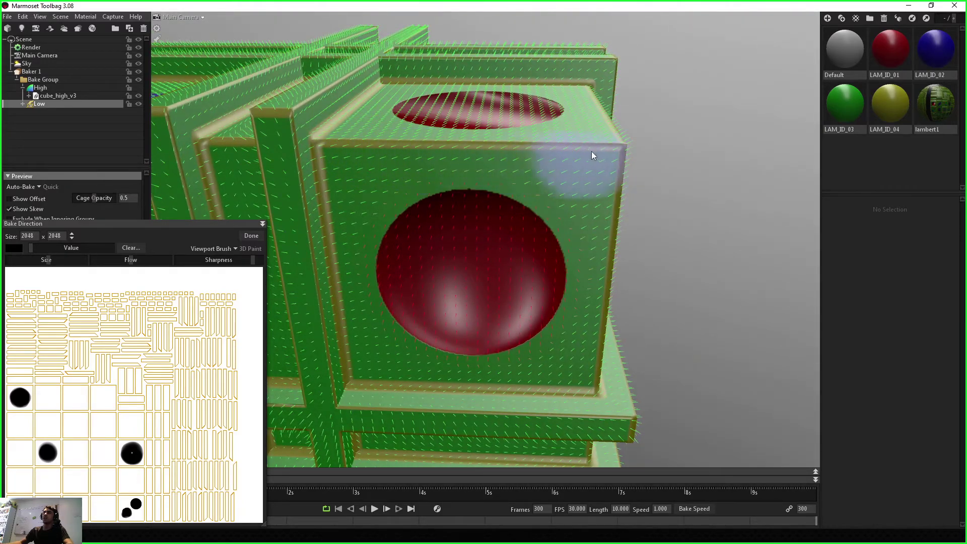
scroll(489, 264, "down", 5)
mouse_move(548, 218)
left_mouse_down()
mouse_move(664, 318)
mouse_move(725, 258)
mouse_move(638, 276)
mouse_move(652, 264)
mouse_move(626, 306)
left_mouse_up()
scroll(526, 219, "up", 4)
left_click(504, 220)
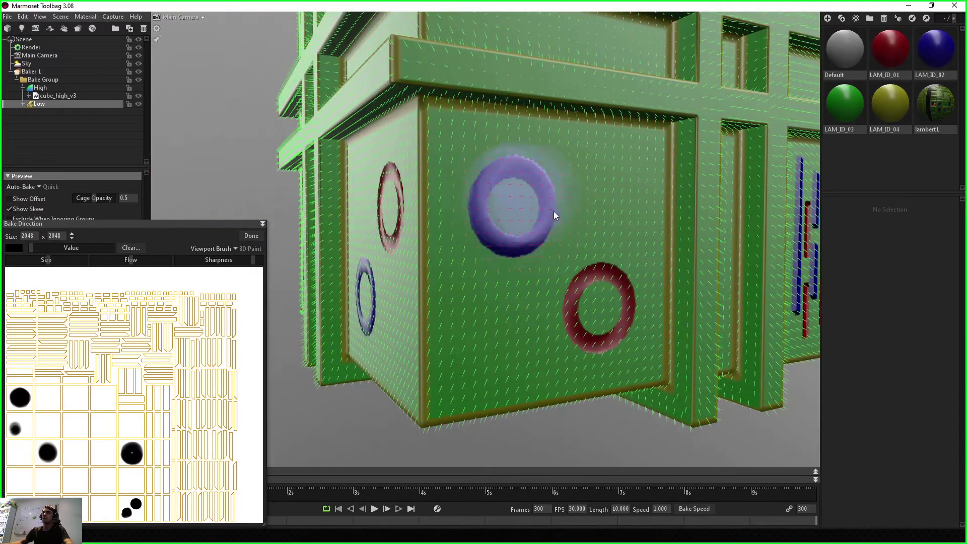
scroll(639, 340, "down", 3)
left_click_drag(640, 340, 518, 323)
scroll(519, 323, "up", 3)
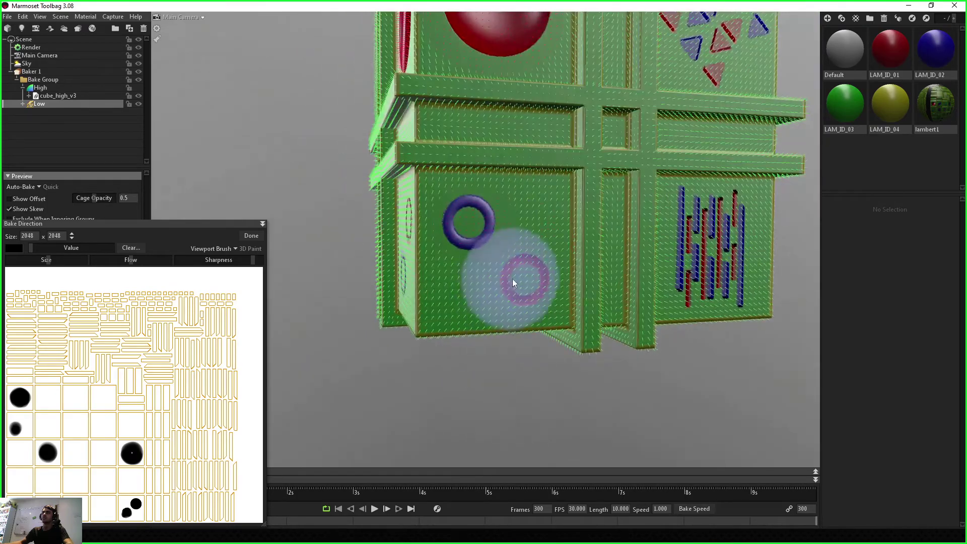
left_click(506, 248)
Extend the skew paint around the red ring to the face's edge and close the Bake Direction editor.
scroll(582, 374, "up", 3)
left_click_drag(609, 370, 554, 311)
scroll(554, 311, "up", 5)
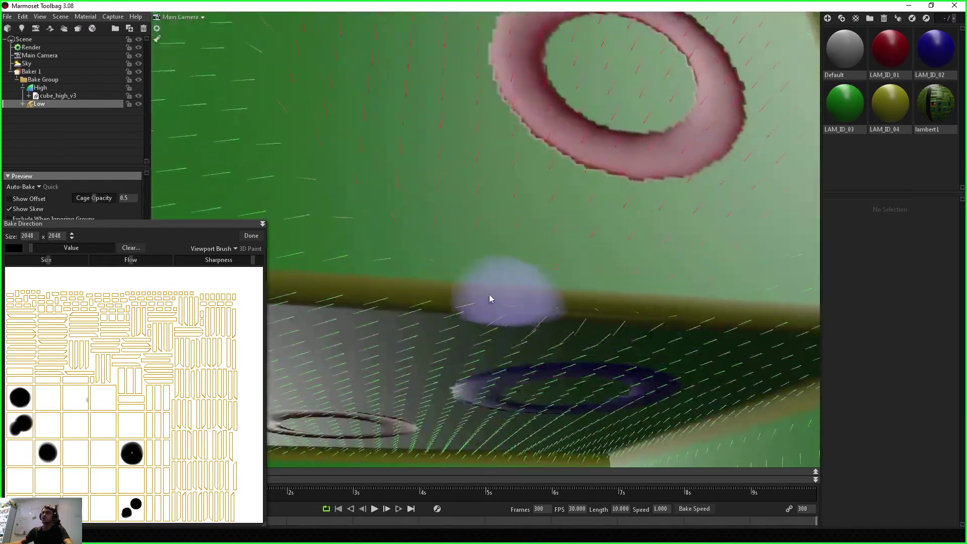
mouse_move(537, 241)
left_mouse_down("alt")
mouse_move(524, 208)
mouse_move(531, 222)
mouse_move(479, 208)
mouse_move(509, 206)
mouse_move(492, 244)
mouse_move(362, 237)
mouse_move(567, 250)
mouse_move(543, 255)
mouse_move(606, 277)
mouse_move(566, 327)
left_mouse_up("alt")
scroll(525, 208, "up", 3)
scroll(532, 222, "down", 5)
scroll(557, 252, "down", 3)
scroll(545, 256, "down", 3)
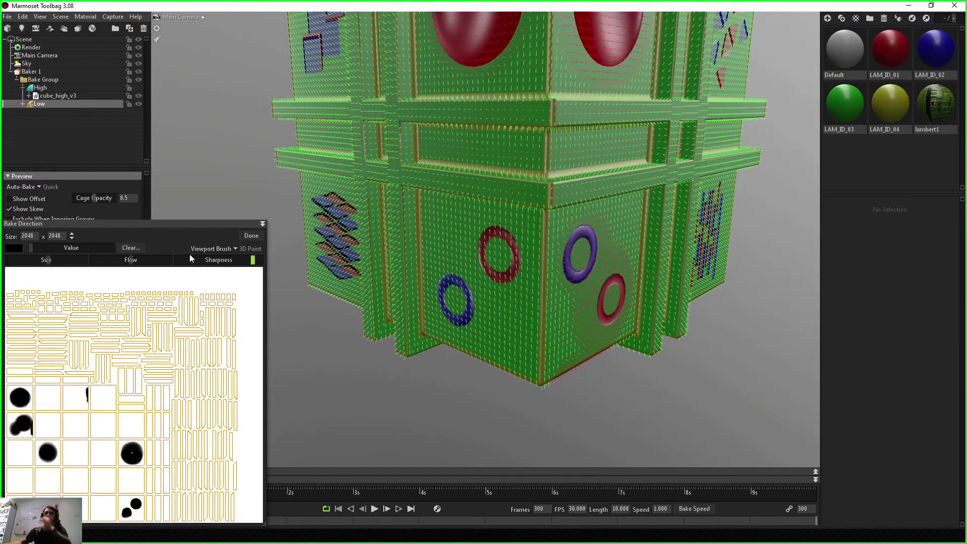
left_click(251, 235)
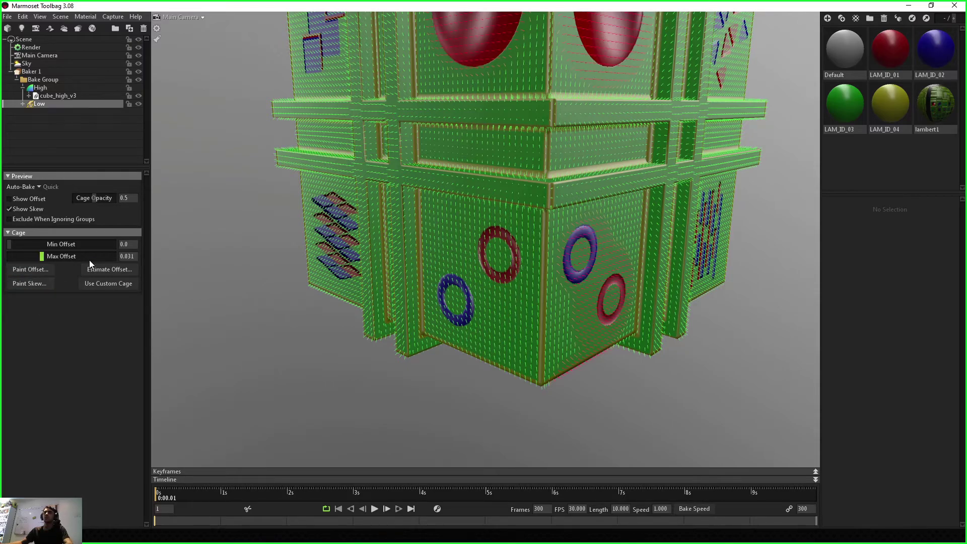
Turn off the skew preview and compare the protruding ledges with the skew lines shown and hidden.
left_click_drag(415, 246, 330, 261)
left_click(9, 209)
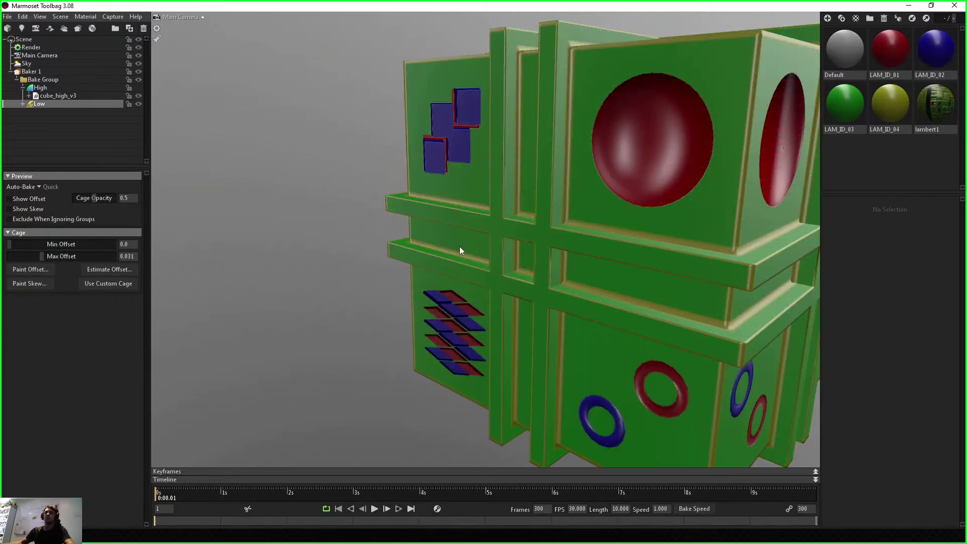
scroll(428, 256, "up", 5)
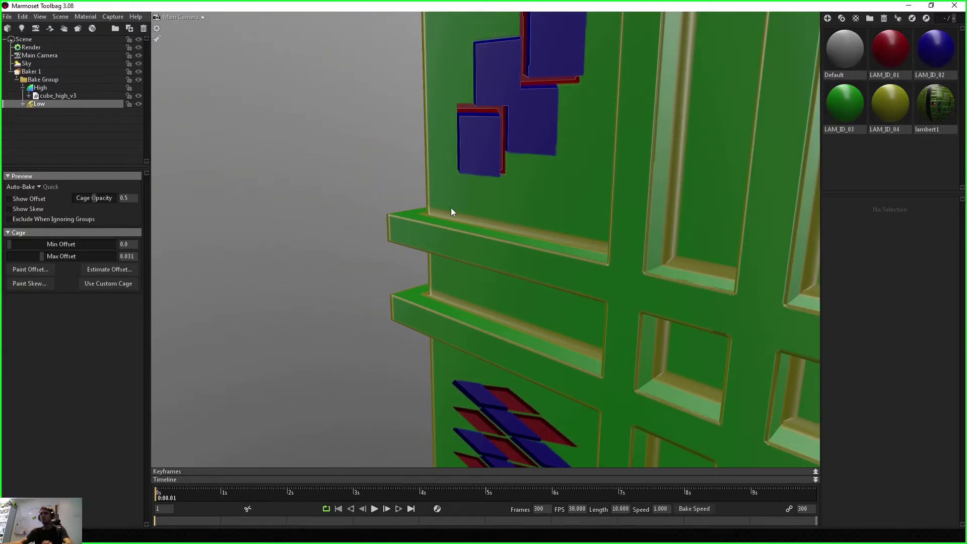
left_click(9, 208)
left_click(10, 209)
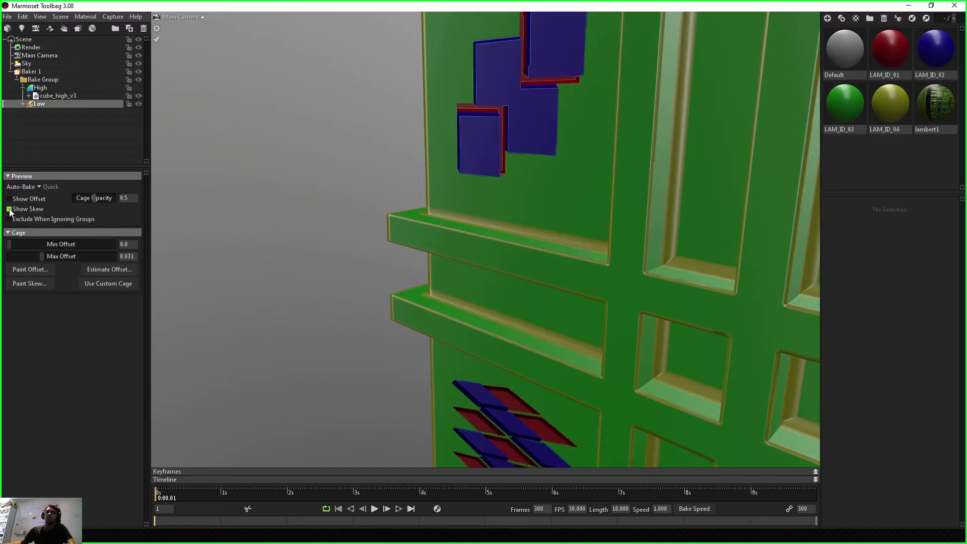
Show the cage offset, raise its Max Offset to 0.128 and examine how the cage surrounds the ledges.
left_click(9, 200)
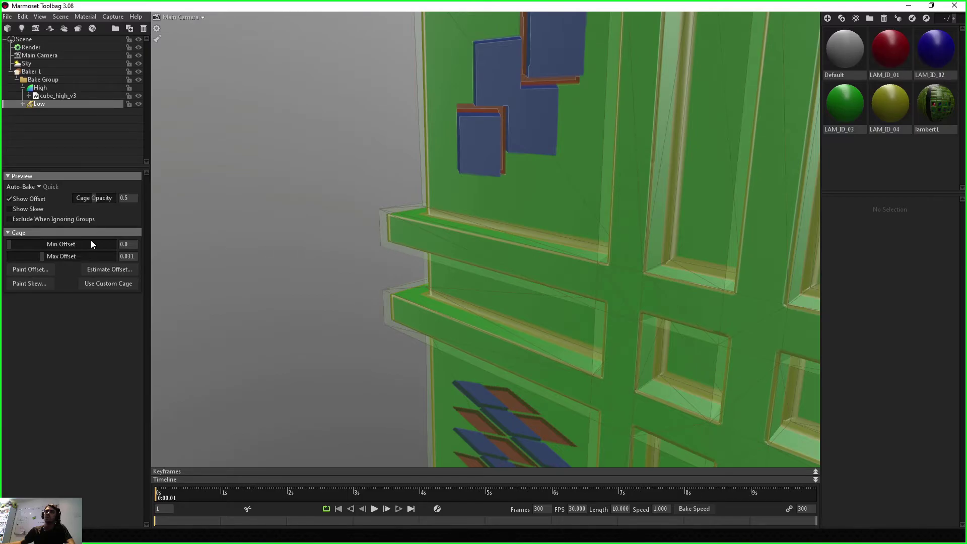
left_click_drag(45, 256, 61, 256)
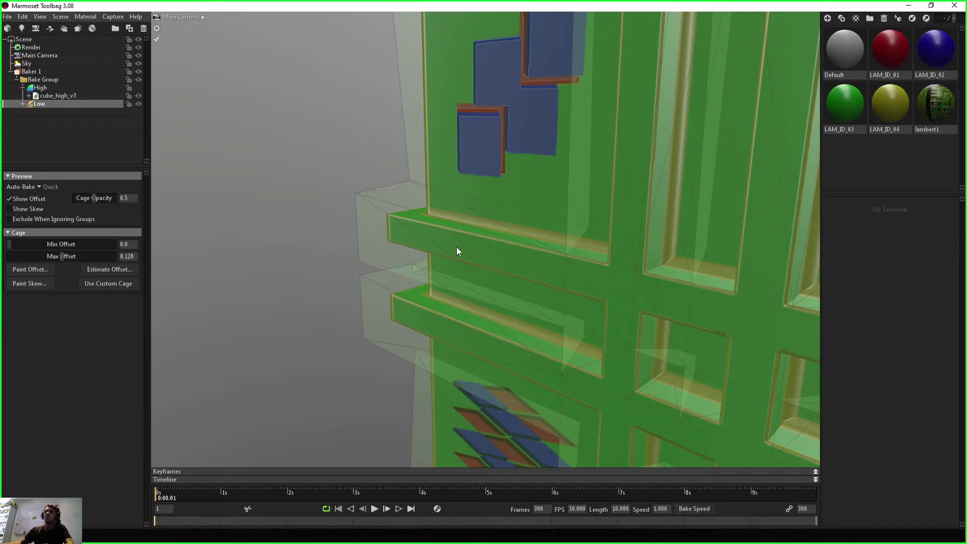
left_click_drag(628, 270, 521, 221)
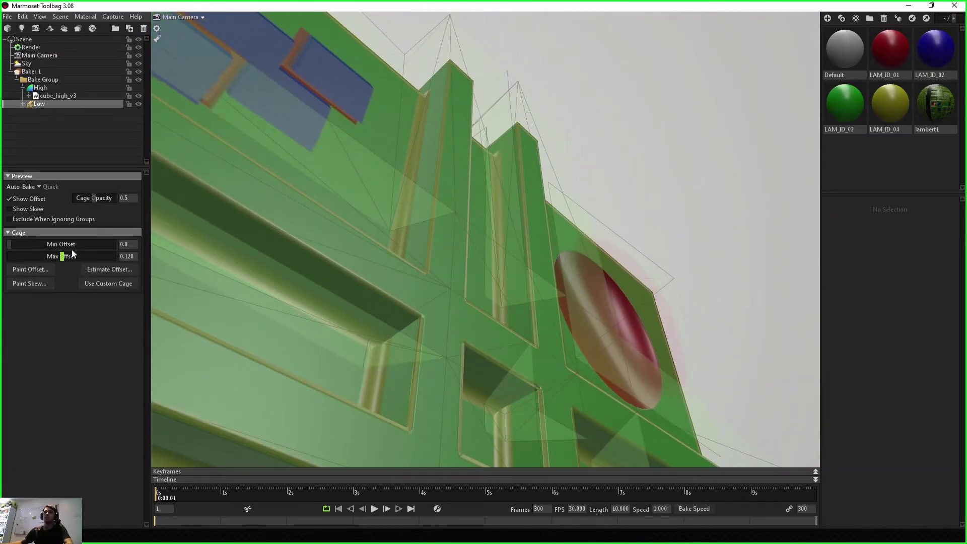
Set the cage opacity to 1.0 and the Max Offset to 0.338, and hide the offset preview.
left_click_drag(94, 198, 120, 198)
left_click_drag(492, 276, 358, 312)
left_click_drag(57, 258, 82, 256)
left_click(19, 200)
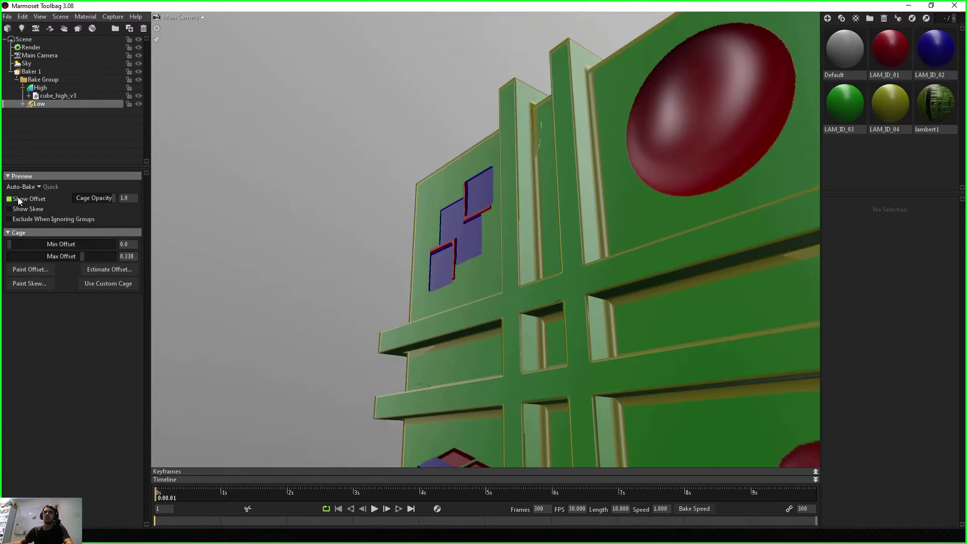
left_click_drag(493, 281, 137, 189)
Bake the Normals and Albedo maps with Baker 1, inspect the ledges up close and reselect the Low group.
left_click(30, 71)
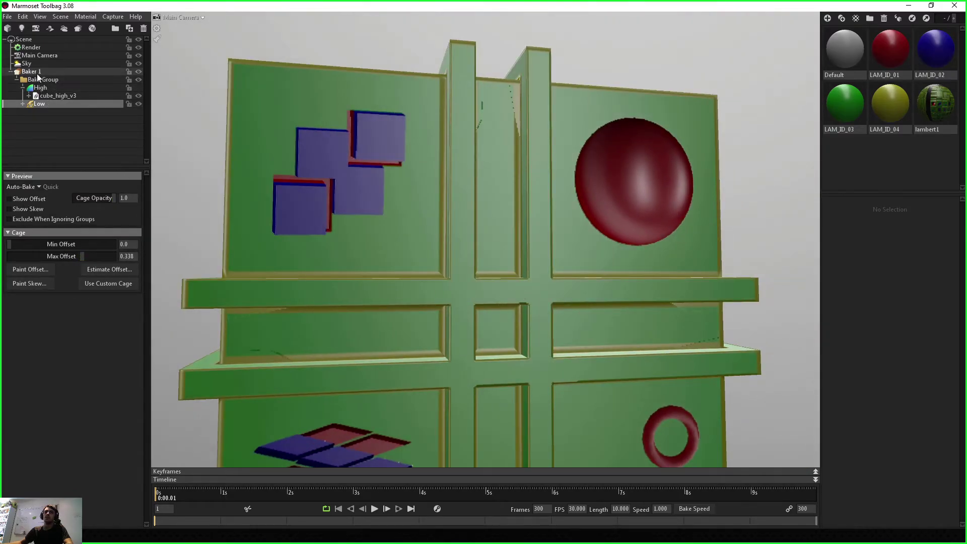
left_click(14, 176)
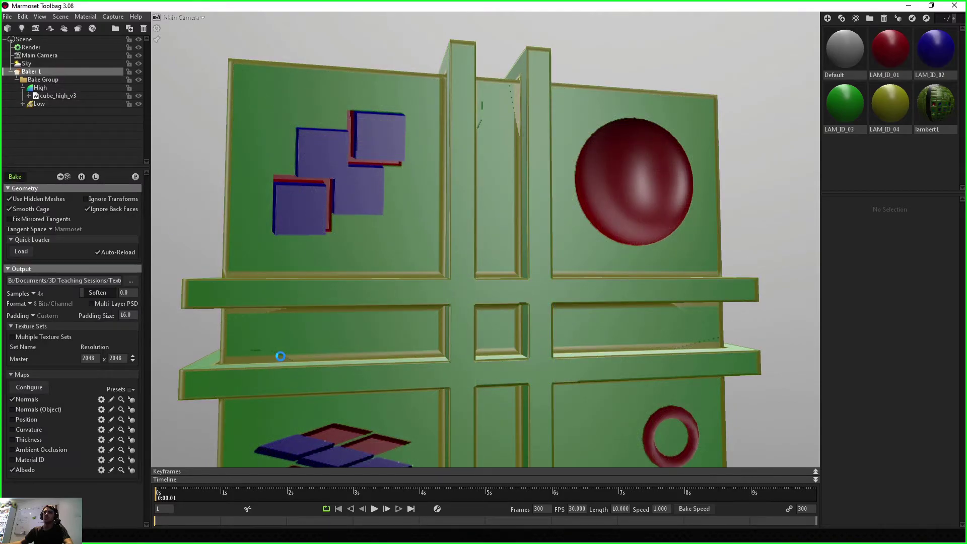
left_click_drag(267, 352, 525, 292)
left_click(48, 104)
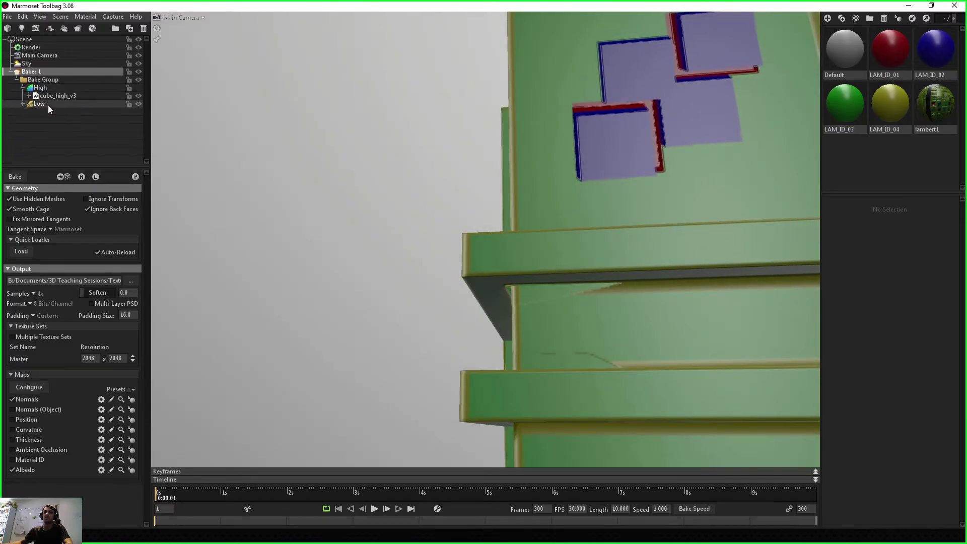
Show the cage offset and the High group, and lower the Max Offset to 0.032.
left_click(9, 199)
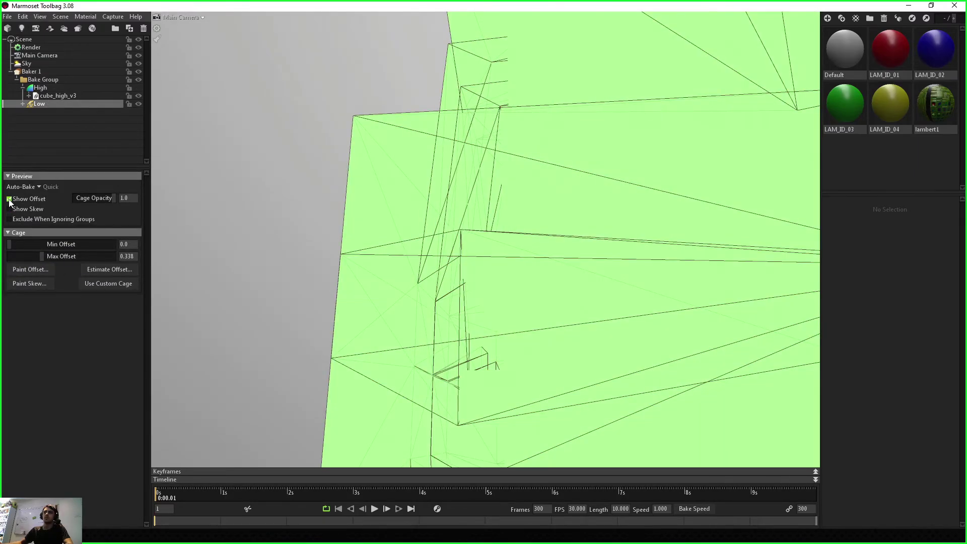
left_click(9, 200)
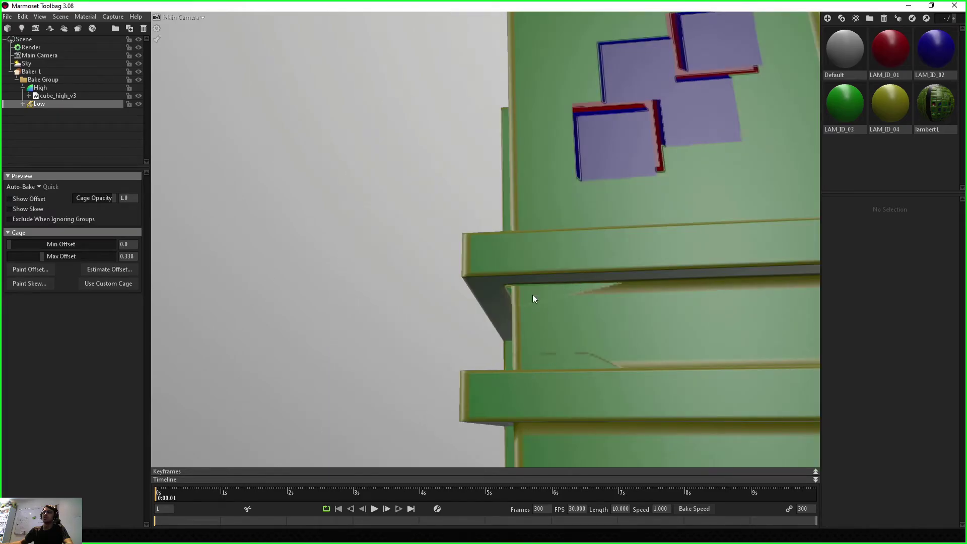
left_click(9, 199)
left_click_drag(45, 258, 19, 256)
left_click_drag(528, 222, 423, 252, "alt")
left_click(138, 88)
scroll(423, 252, "down", 5)
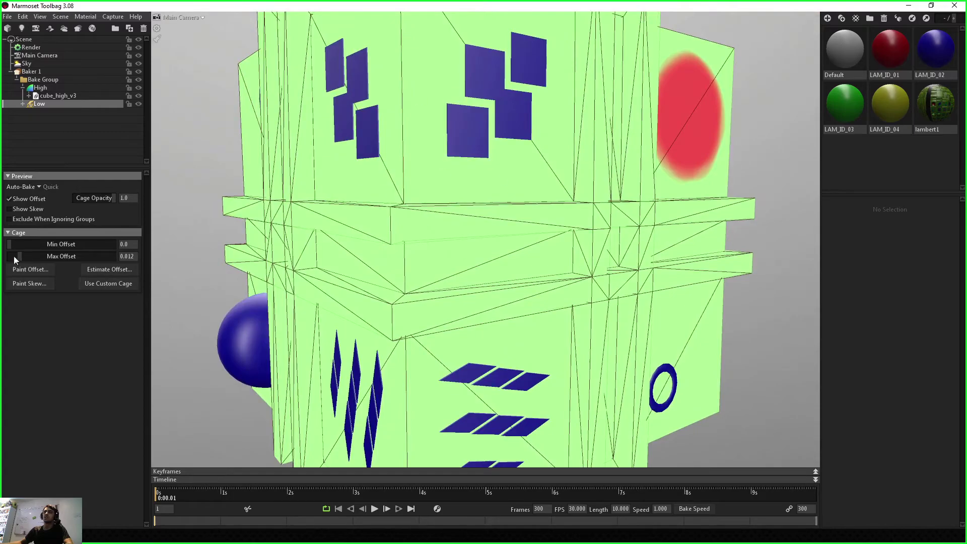
left_click_drag(17, 256, 24, 256)
scroll(527, 285, "down", 3)
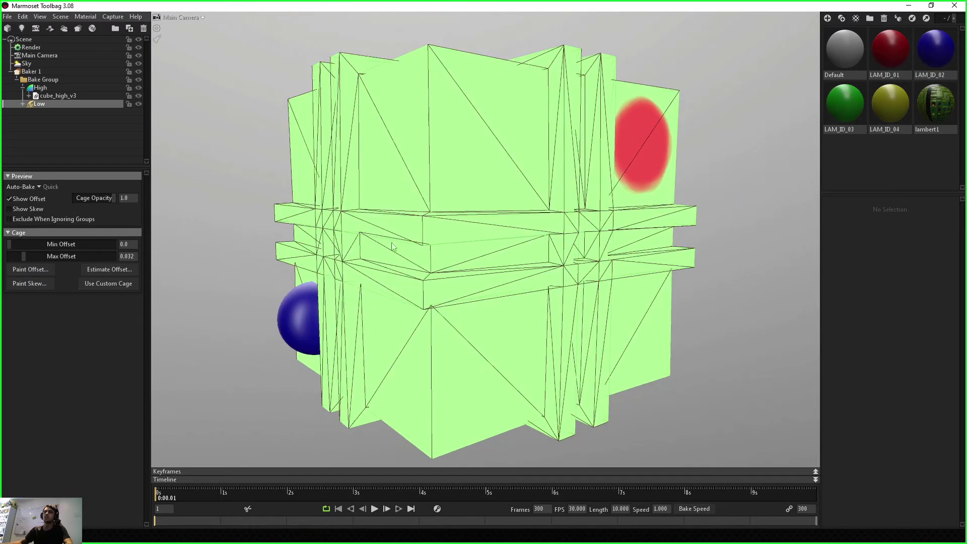
Examine how the cage surrounds the cube and its blue spheres from below, comparing it with the offset preview hidden.
scroll(527, 285, "down", 3)
left_click_drag(527, 285, 477, 141)
left_click_drag(468, 200, 400, 222)
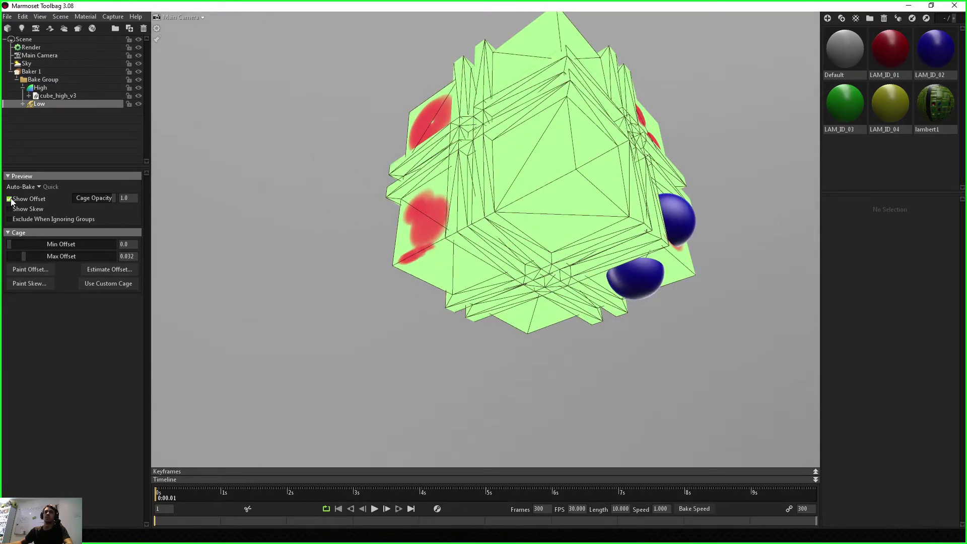
left_click(10, 199)
left_click(9, 199)
left_click_drag(569, 282, 453, 272)
scroll(420, 236, "up", 5)
left_click_drag(421, 236, 309, 206)
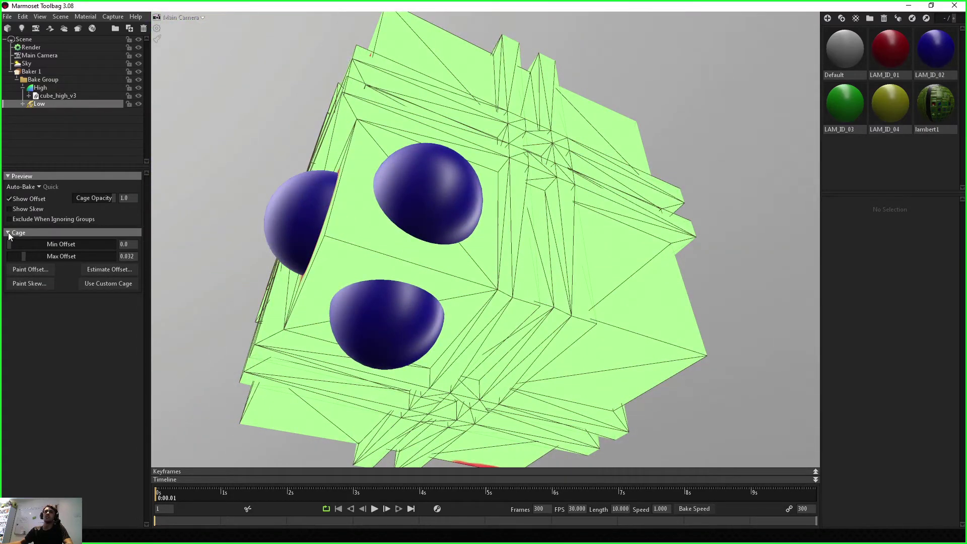
Hide the offset preview and the High group, select Baker 1 and inspect the baked spheres and the red dome up close.
left_click(10, 199)
left_click(30, 71)
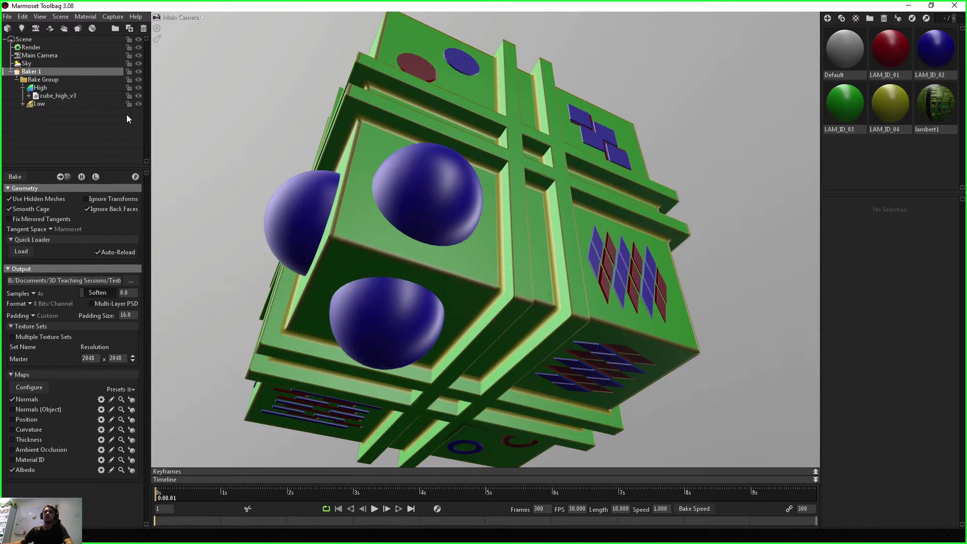
left_click(138, 88)
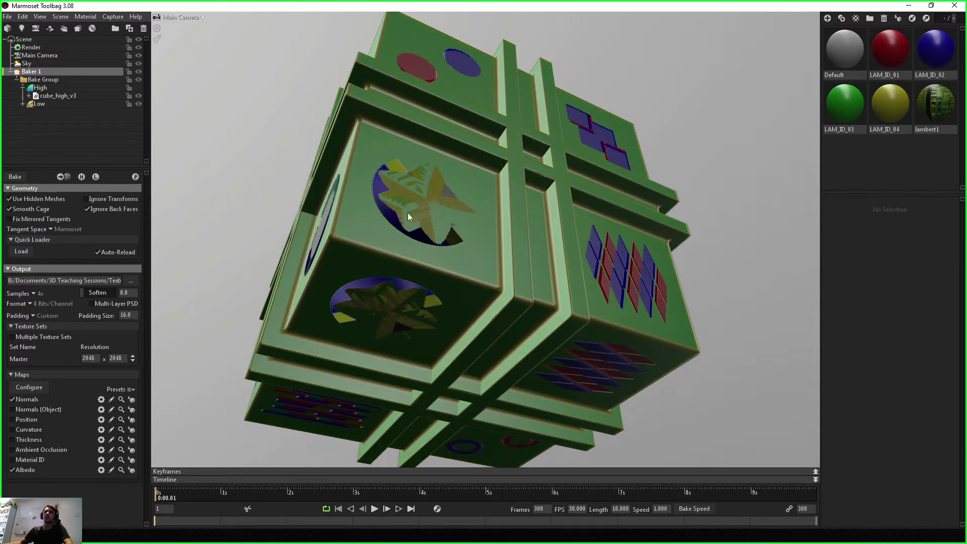
scroll(453, 221, "up", 3)
scroll(376, 176, "down", 5)
left_click_drag(376, 177, 463, 192)
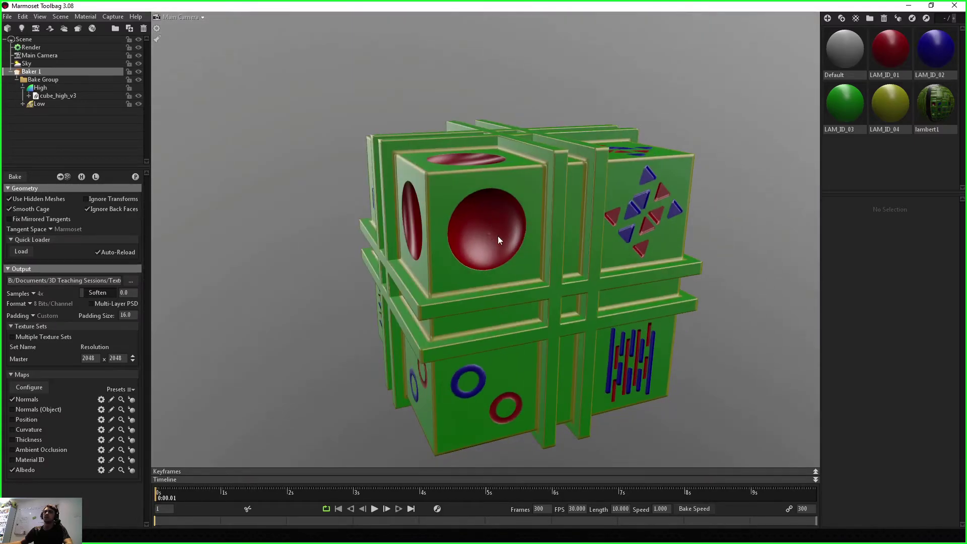
scroll(498, 237, "up", 5)
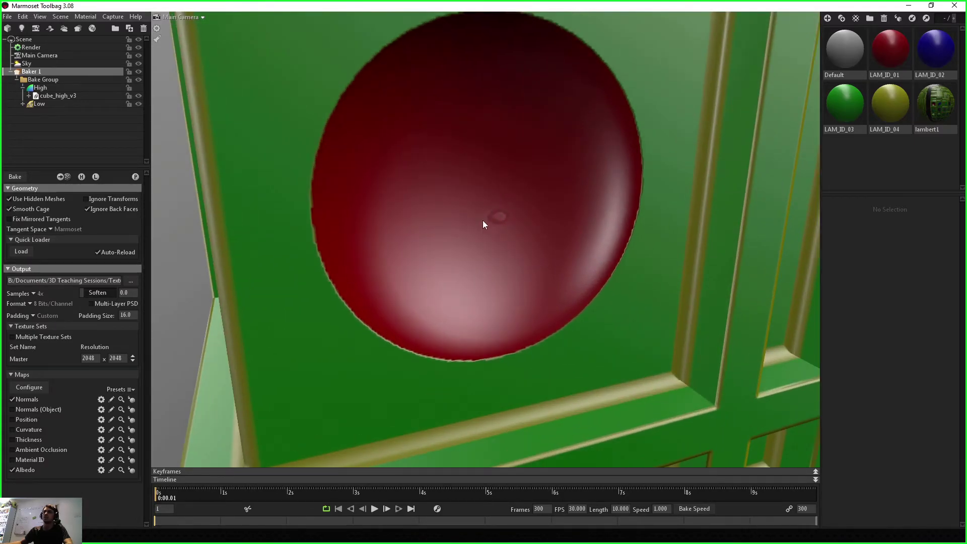
scroll(517, 231, "down", 5)
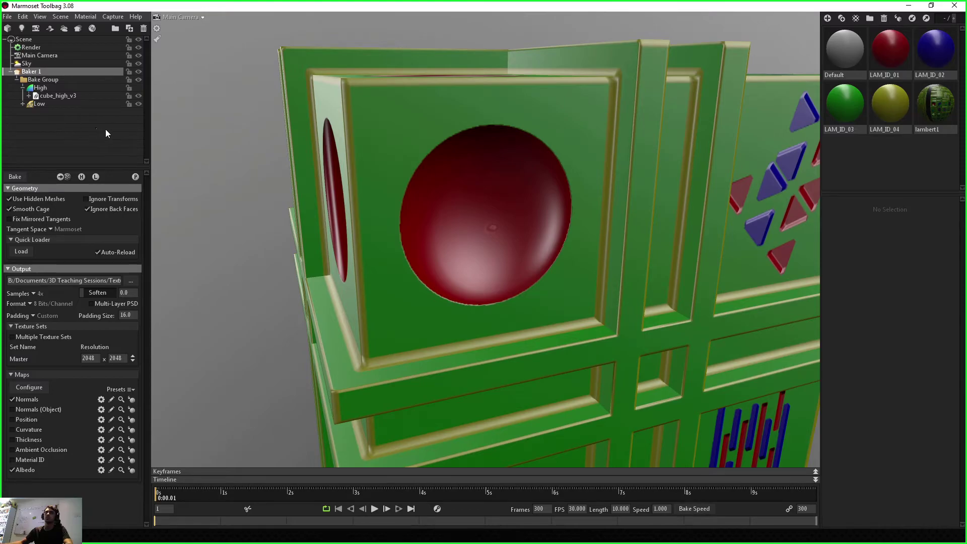
Select the Low group, show the cage offset with skew hidden, and set the cage opacity to 0.5.
left_click(39, 104)
left_click(9, 209)
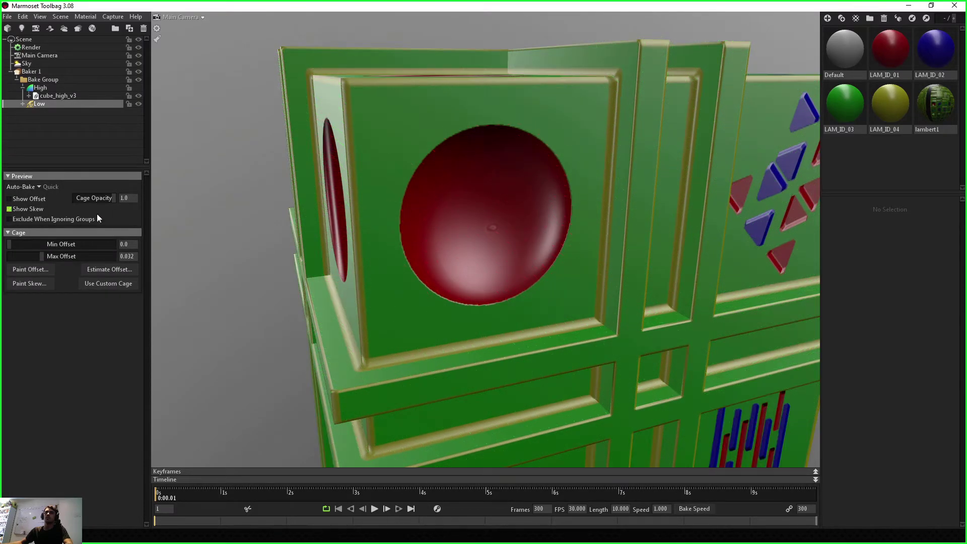
scroll(500, 237, "down", 6)
left_click_drag(485, 267, 512, 255)
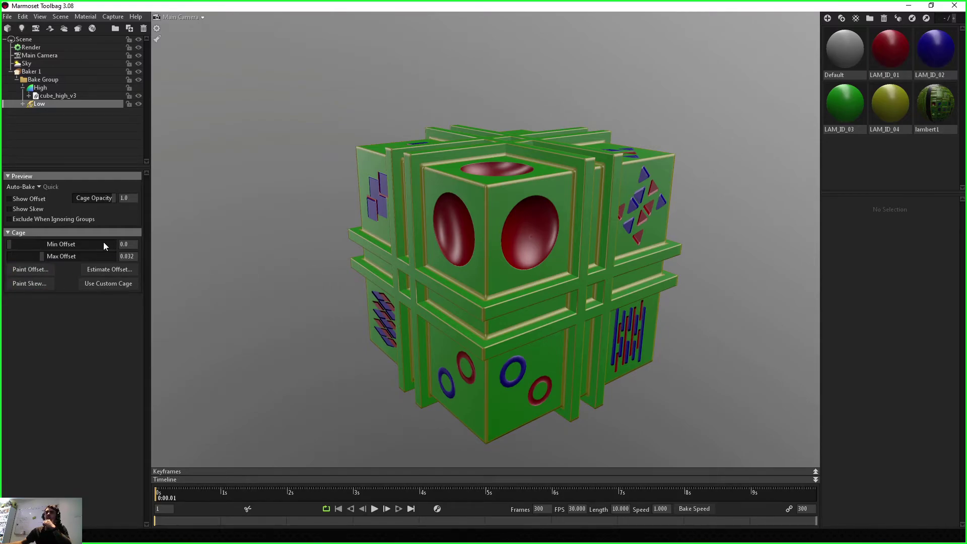
left_click(10, 199)
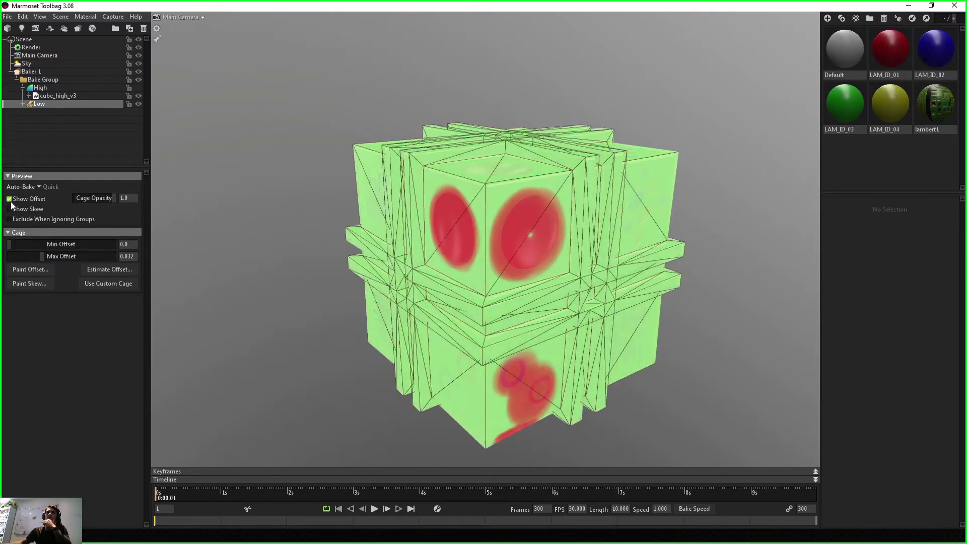
left_click_drag(106, 201, 95, 199)
key("BackSpace")
key("Return")
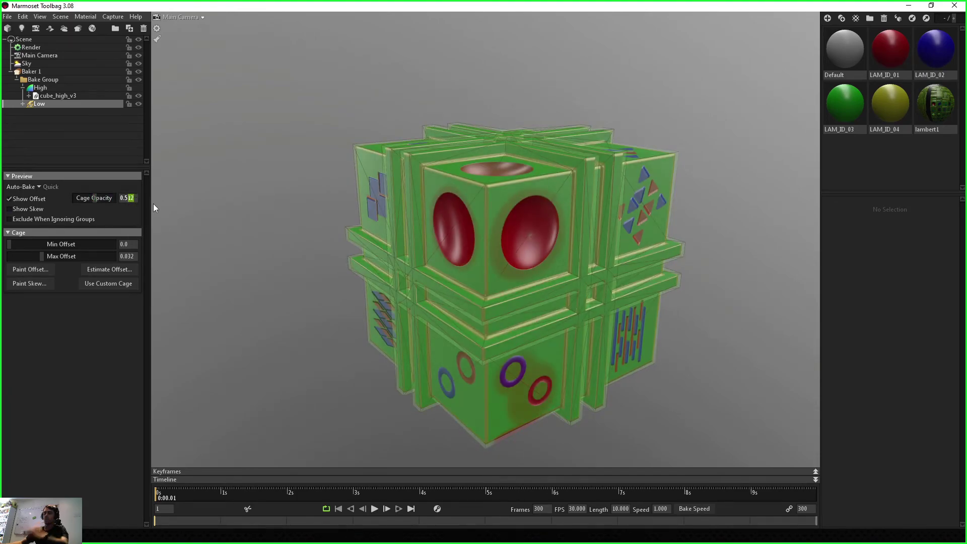
Set the paintable Bake Offset map's size to 2048 x 2048 and reopen it for painting.
left_click(24, 271)
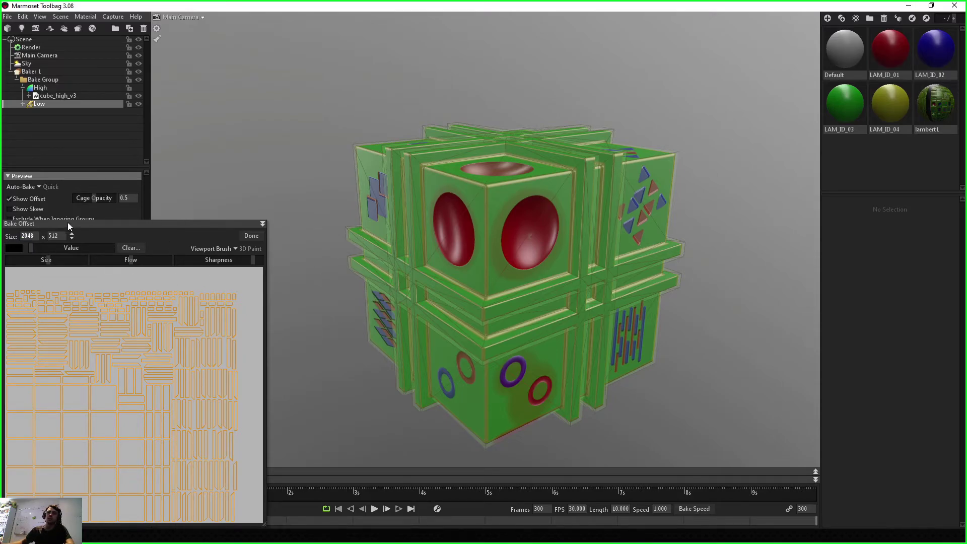
type("2048")
left_click(261, 239)
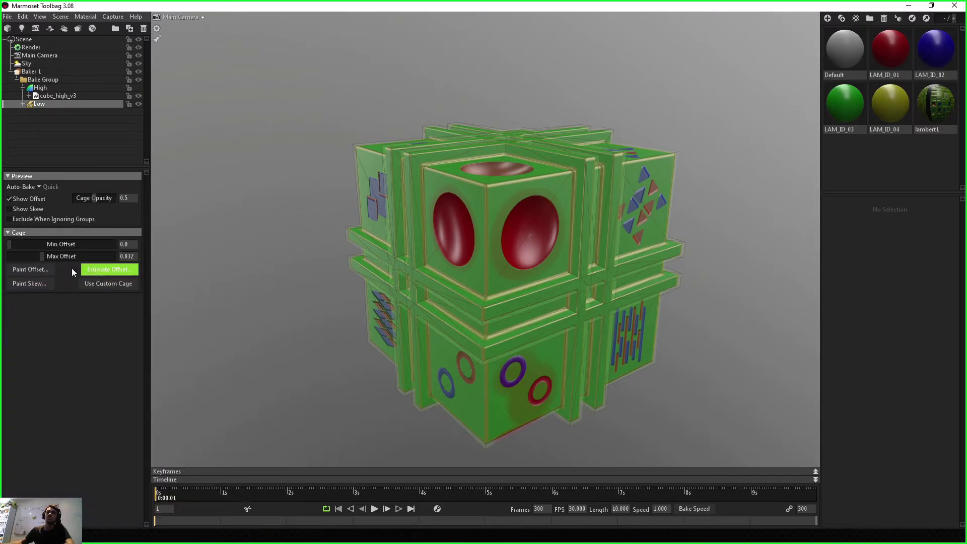
left_click(47, 271)
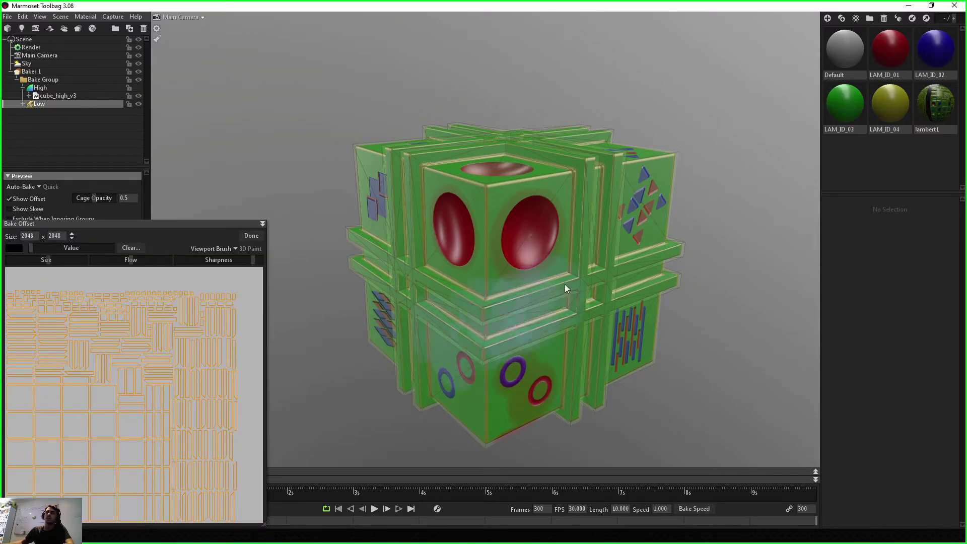
Try painting black offset spots over the round sphere details on several faces of the cube.
mouse_move(518, 231)
right_mouse_down("alt")
mouse_move(599, 271)
mouse_move(529, 242)
right_mouse_up("alt")
mouse_move(424, 277)
left_mouse_down("alt")
mouse_move(527, 295)
mouse_move(514, 277)
mouse_move(488, 340)
mouse_move(552, 252)
mouse_move(476, 307)
left_mouse_up("alt")
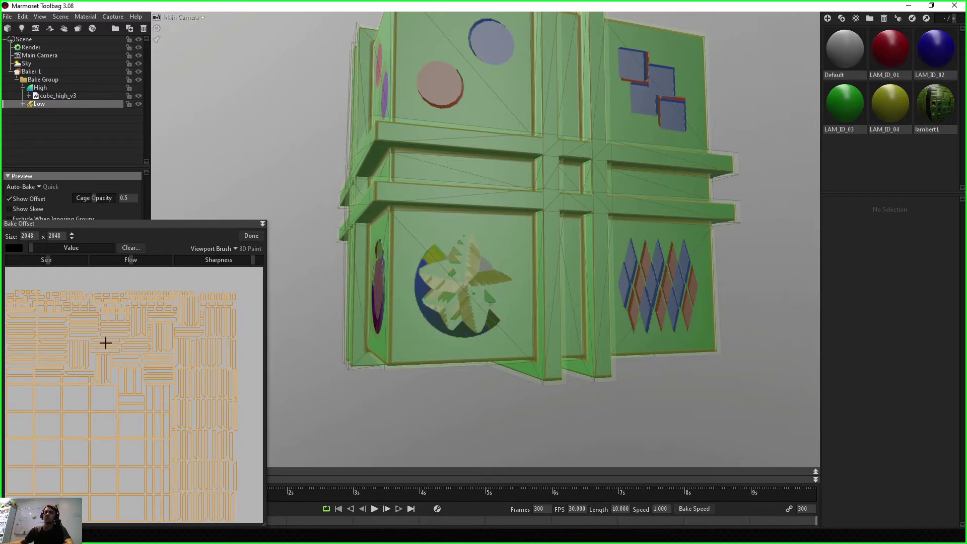
left_click(461, 288)
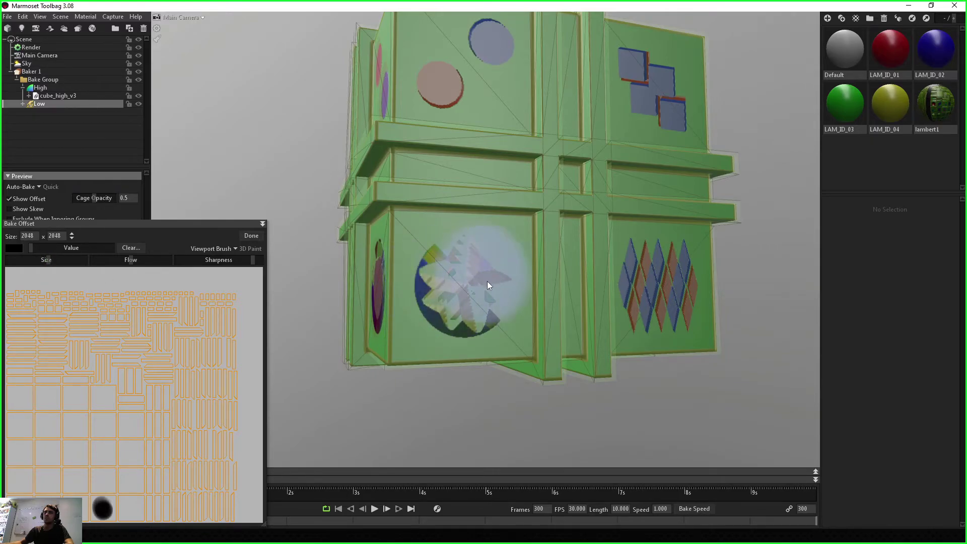
mouse_move(566, 317)
left_mouse_down("alt")
mouse_move(578, 337)
mouse_move(682, 347)
left_mouse_up("alt")
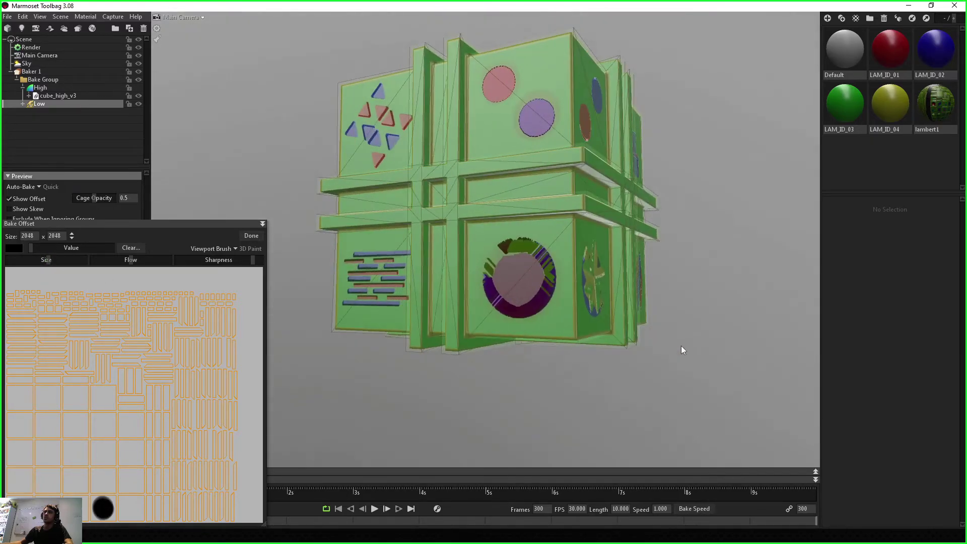
left_click(512, 261)
mouse_move(512, 283)
left_mouse_down("alt")
mouse_move(566, 265)
mouse_move(491, 187)
left_mouse_up("alt")
left_click(522, 218)
mouse_move(522, 219)
left_mouse_down("alt")
mouse_move(535, 235)
mouse_move(516, 243)
mouse_move(502, 286)
mouse_move(508, 259)
mouse_move(457, 254)
mouse_move(491, 286)
mouse_move(481, 284)
mouse_move(546, 274)
mouse_move(496, 300)
left_mouse_up("alt")
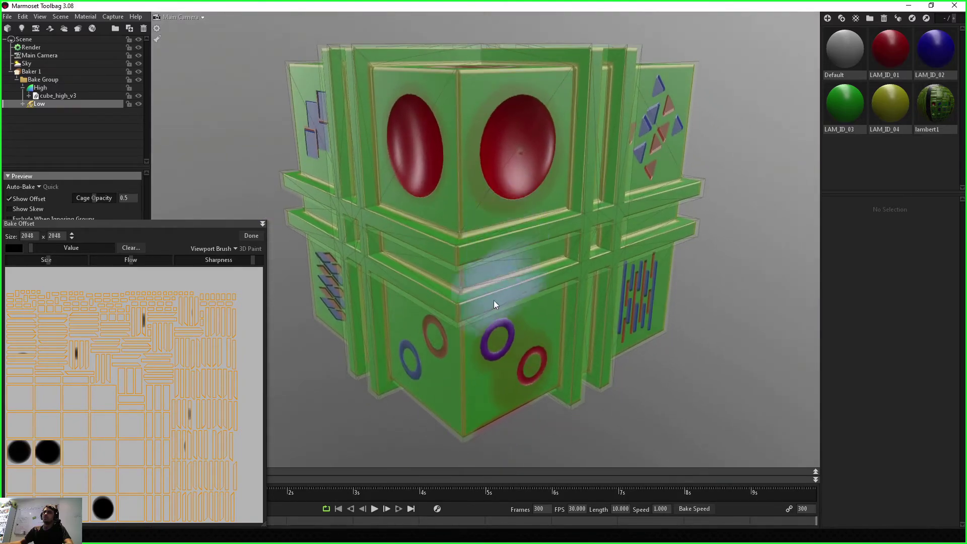
left_click_drag(626, 300, 541, 292, "alt")
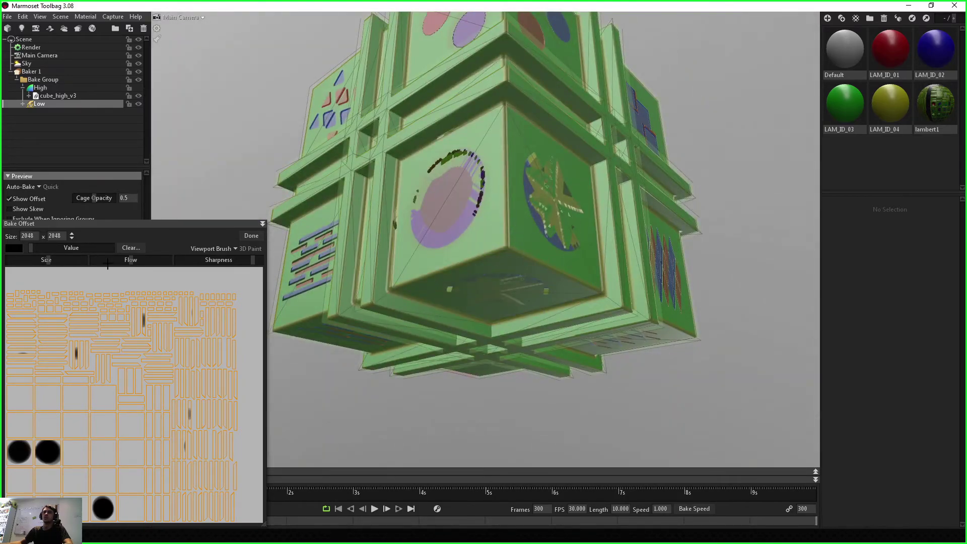
Clear the painted offset map, check the other side of the cube and finish offset painting.
left_click(130, 248)
left_click(496, 305)
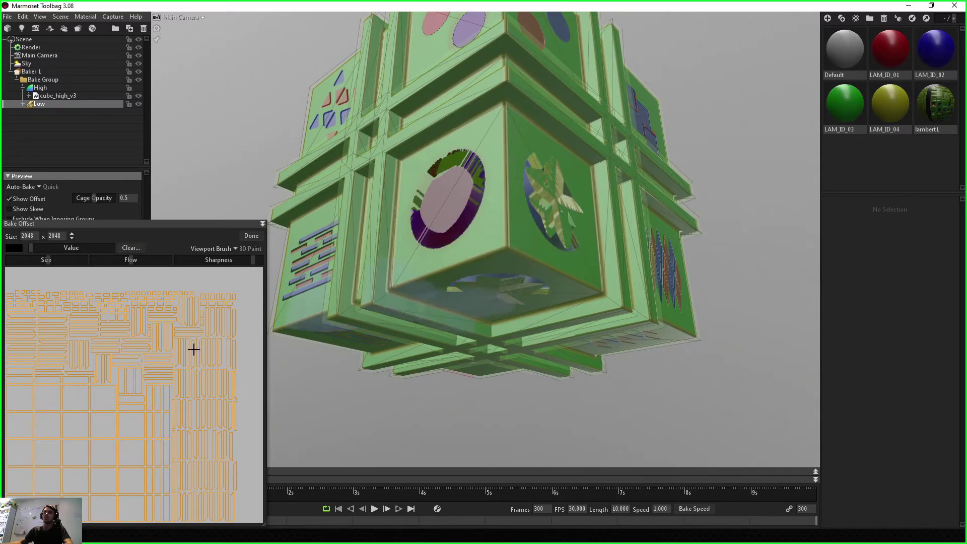
left_click_drag(383, 348, 619, 386, "alt")
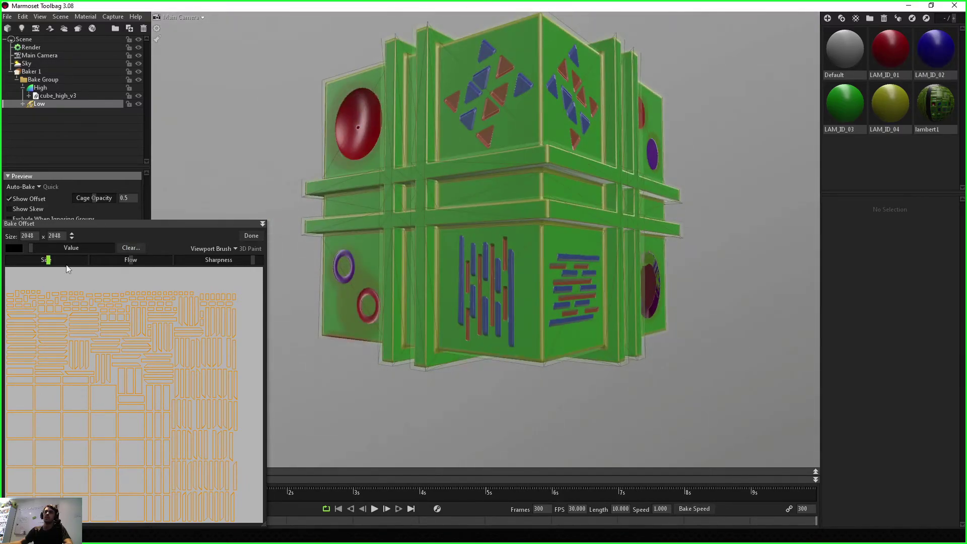
left_click(251, 236)
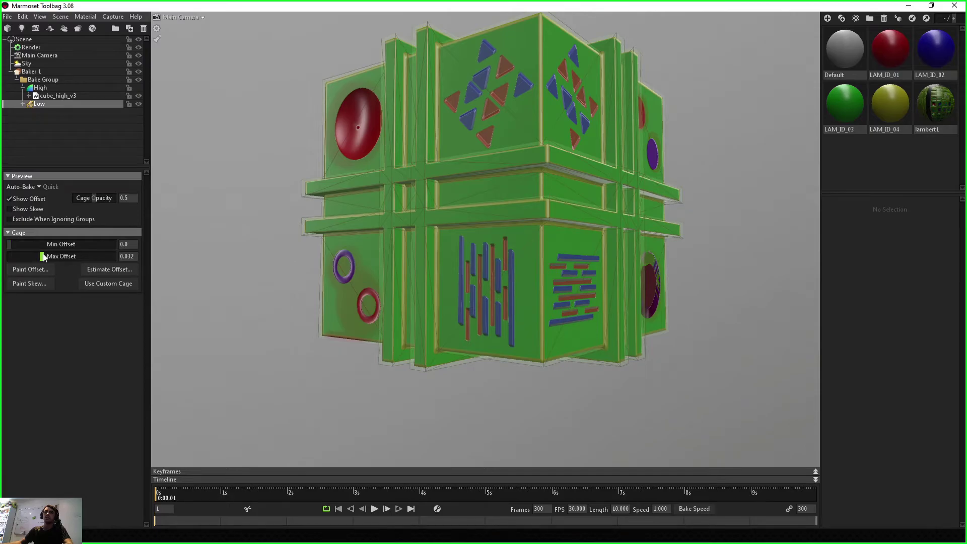
Set the cage opacity to 1.0, show the High group and adjust the Max Offset to 0.012.
left_click_drag(39, 255, 36, 256)
left_click_drag(108, 198, 116, 198)
left_click(44, 269)
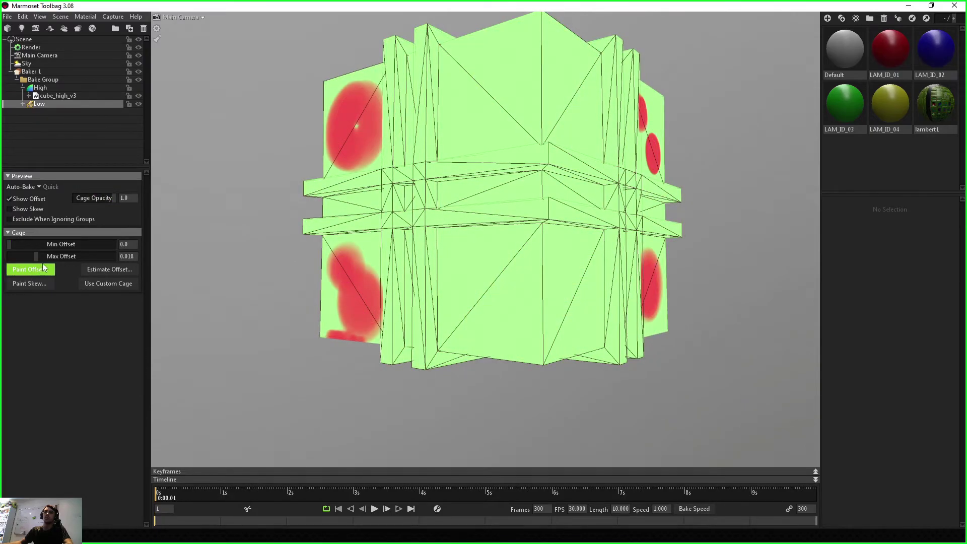
left_click_drag(35, 256, 8, 255)
left_click_drag(416, 279, 540, 294)
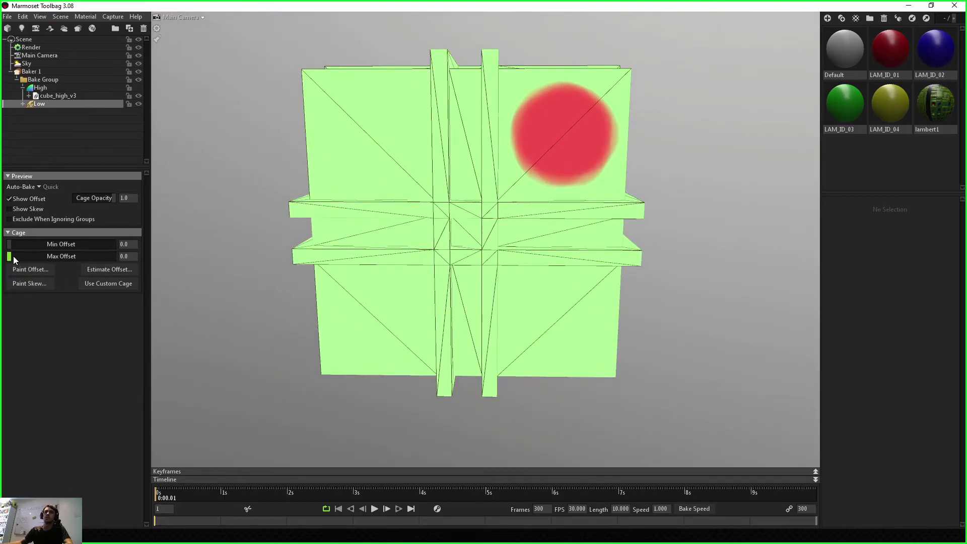
left_click_drag(14, 256, 19, 256)
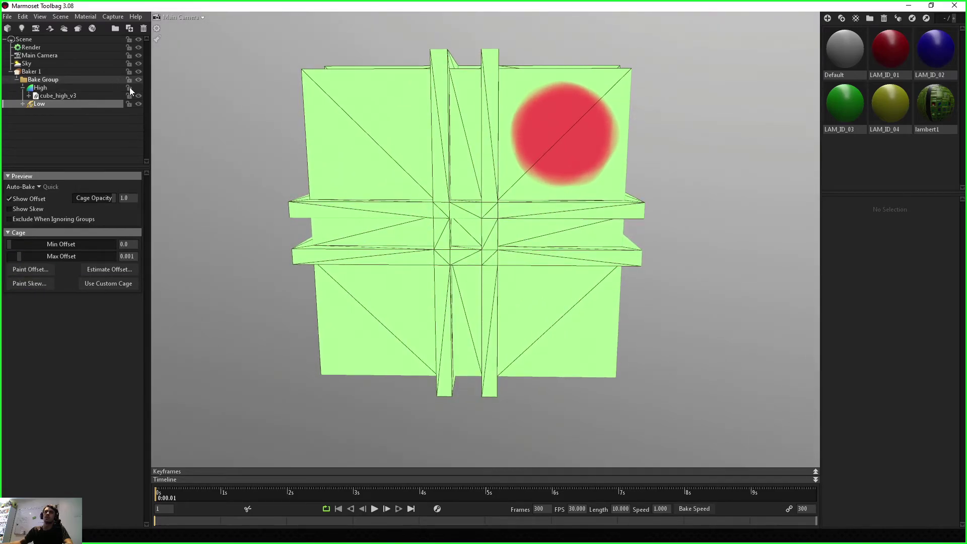
left_click(138, 87)
mouse_move(18, 256)
left_mouse_down()
mouse_move(43, 256)
mouse_move(32, 258)
left_mouse_up()
left_click_drag(423, 375, 523, 386)
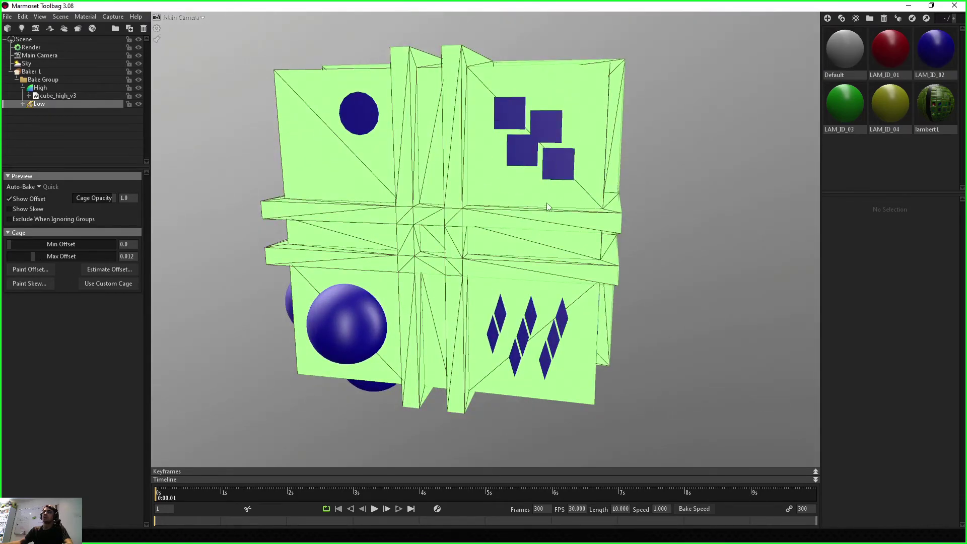
Check the painted skew and Bake Offset maps against the cube and set the cage opacity to 0.5.
left_click(33, 283)
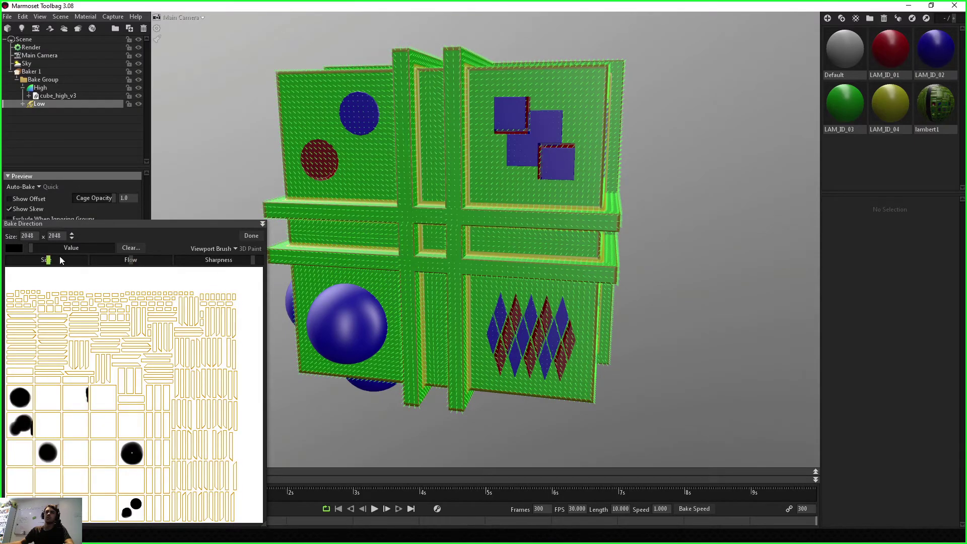
left_click(252, 235)
left_click(30, 270)
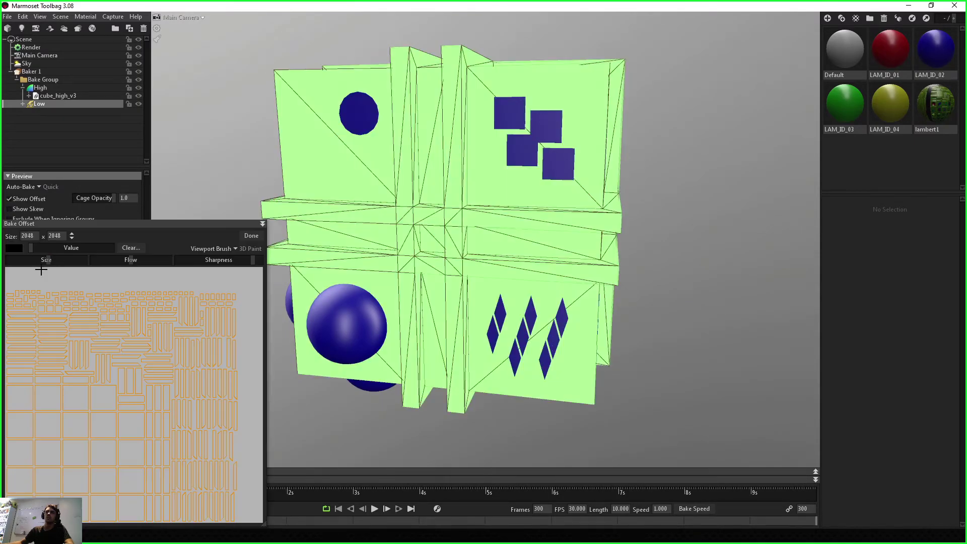
left_click_drag(549, 311, 540, 212)
scroll(578, 203, "up", 5)
scroll(586, 216, "down", 5)
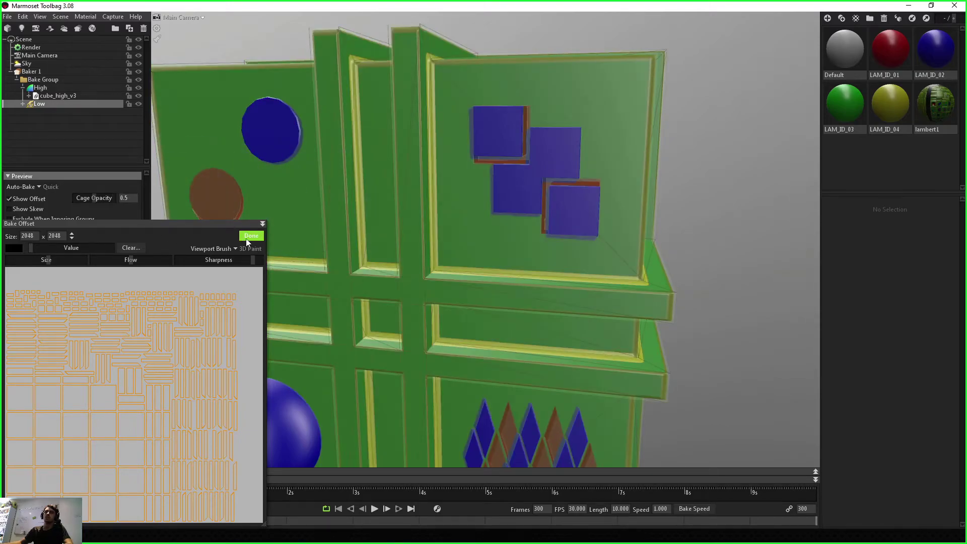
left_click(245, 236)
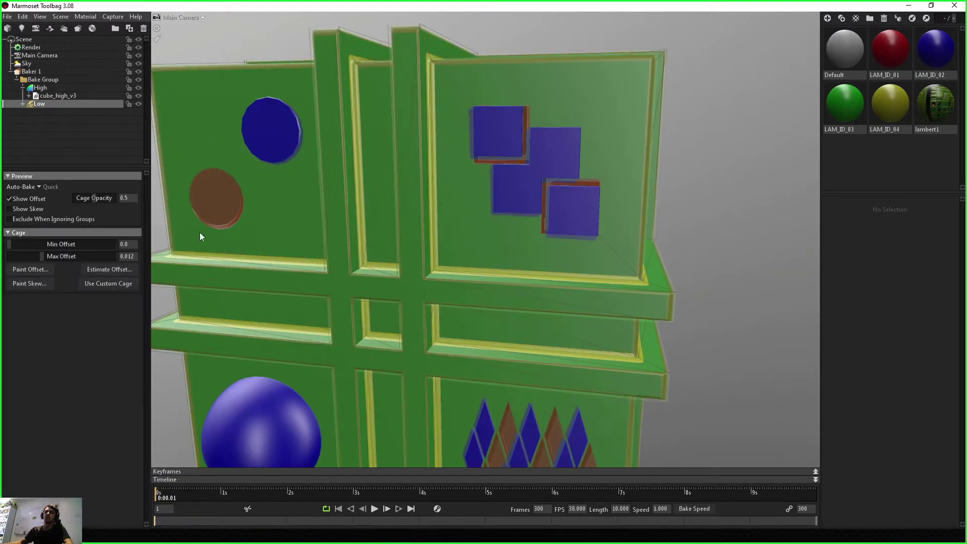
Hide the High group and select Baker 1 to view the baked result on the low-poly cube.
left_click(29, 272)
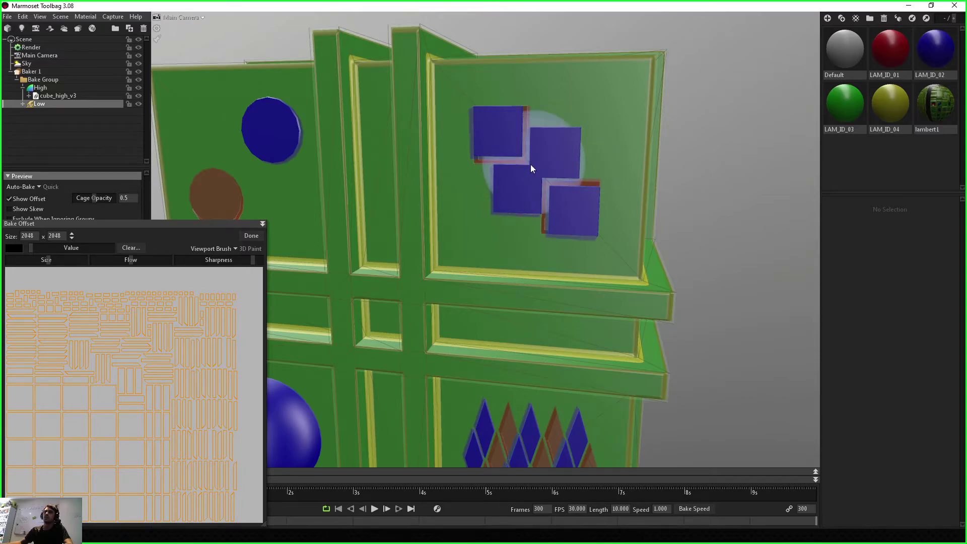
left_click(251, 235)
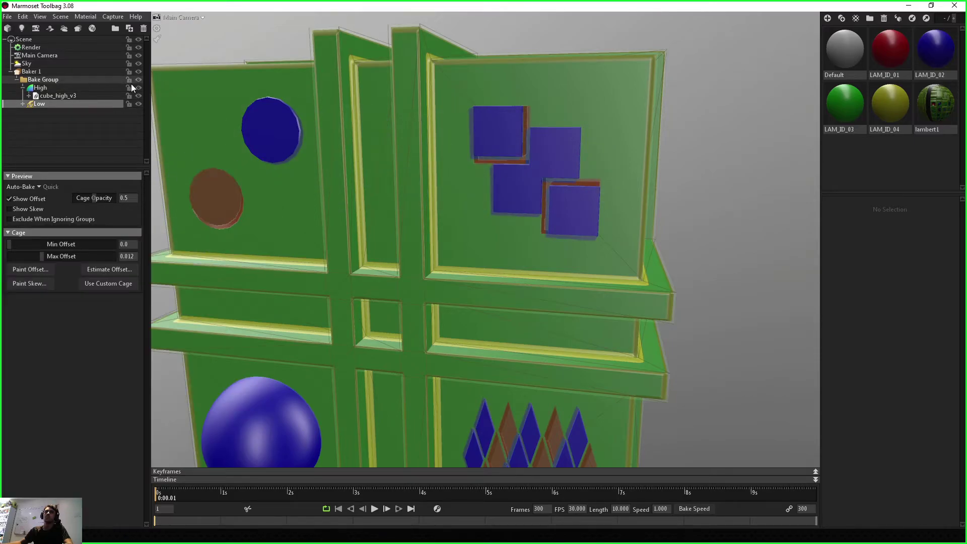
left_click(139, 87)
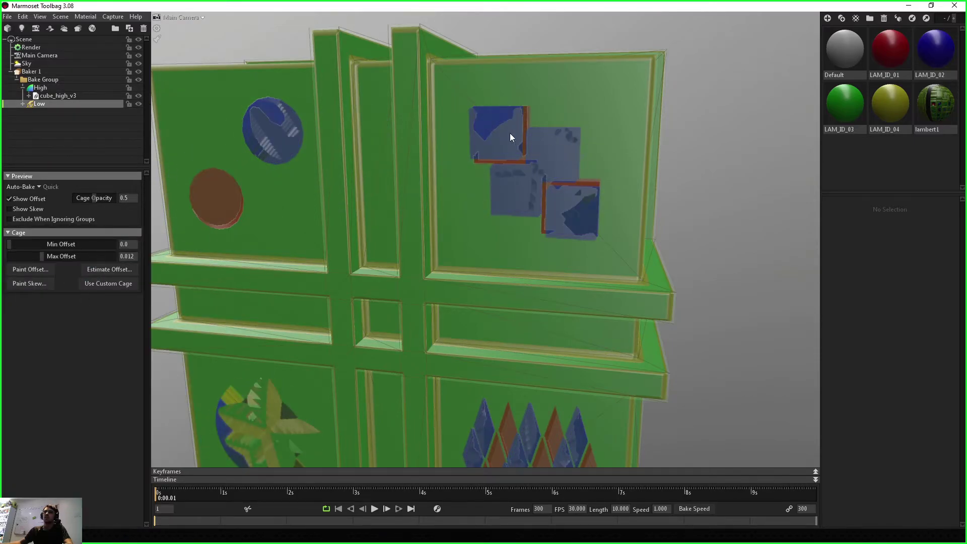
left_click(31, 71)
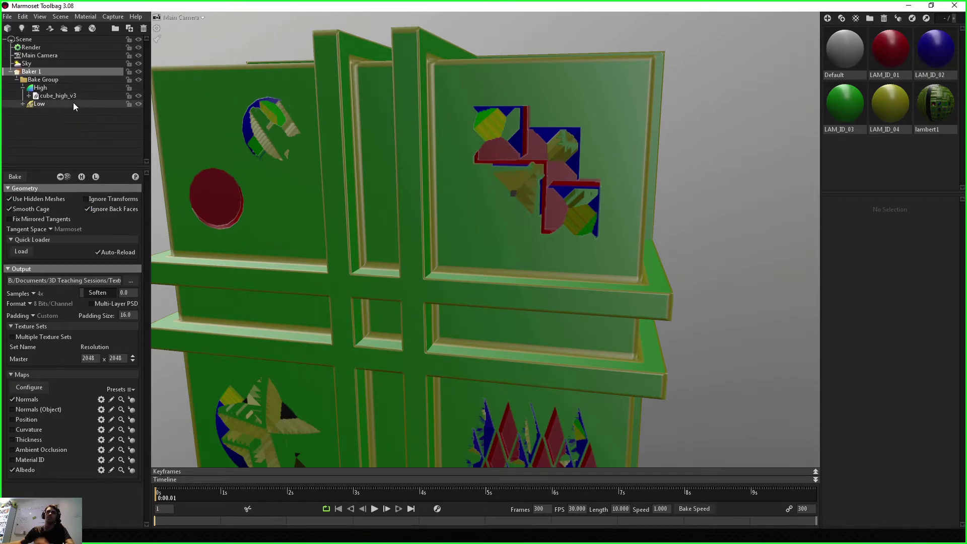
Try painting black offset over the overlapping squares on the Low mesh and rebake the maps.
left_click(45, 104)
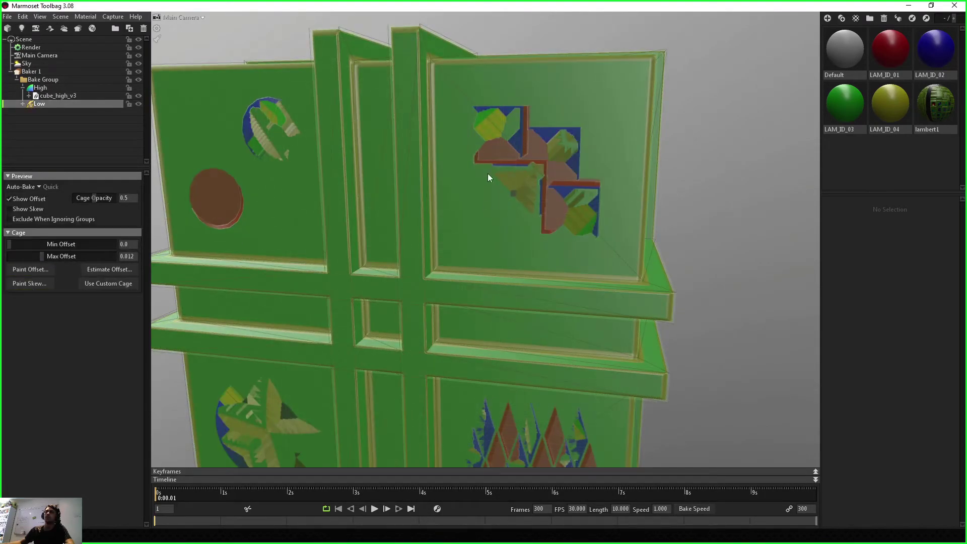
left_click(44, 273)
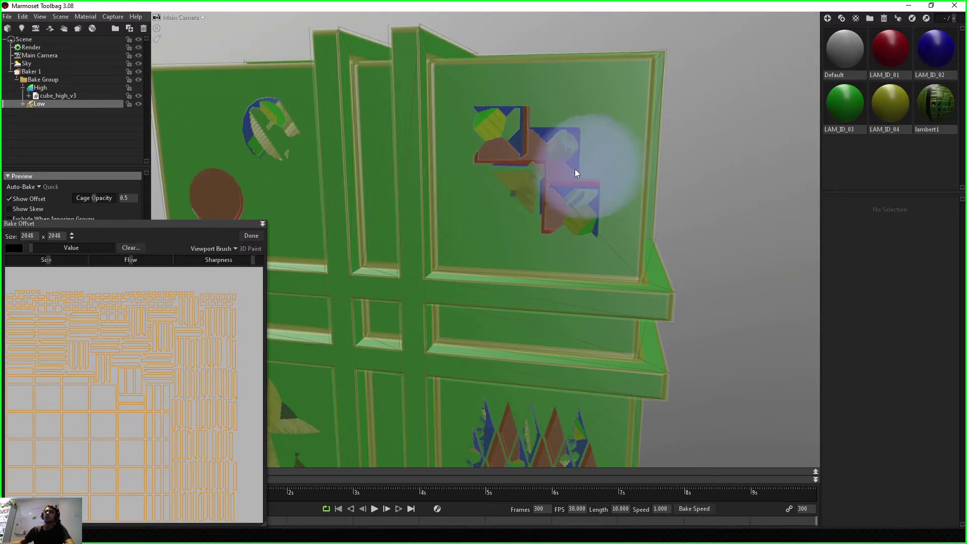
left_click(554, 169)
mouse_move(503, 139)
left_mouse_down()
mouse_move(546, 195)
mouse_move(572, 201)
mouse_move(524, 186)
left_mouse_up()
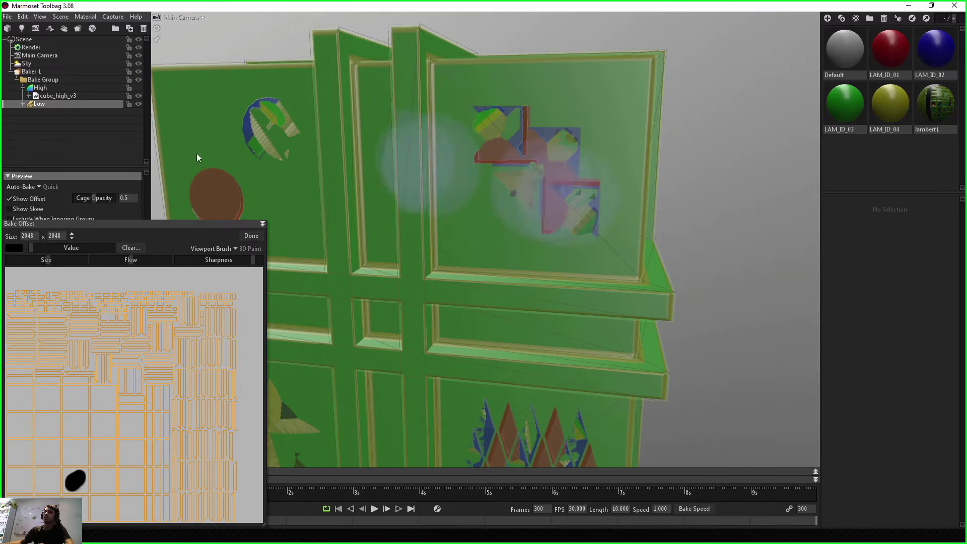
left_click_drag(65, 220, 154, 222)
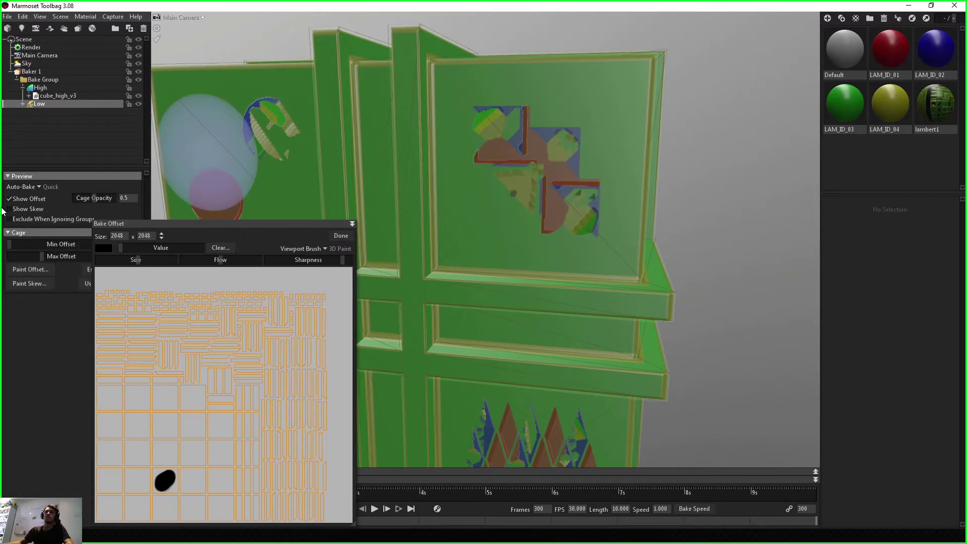
left_click(32, 72)
left_click(21, 177)
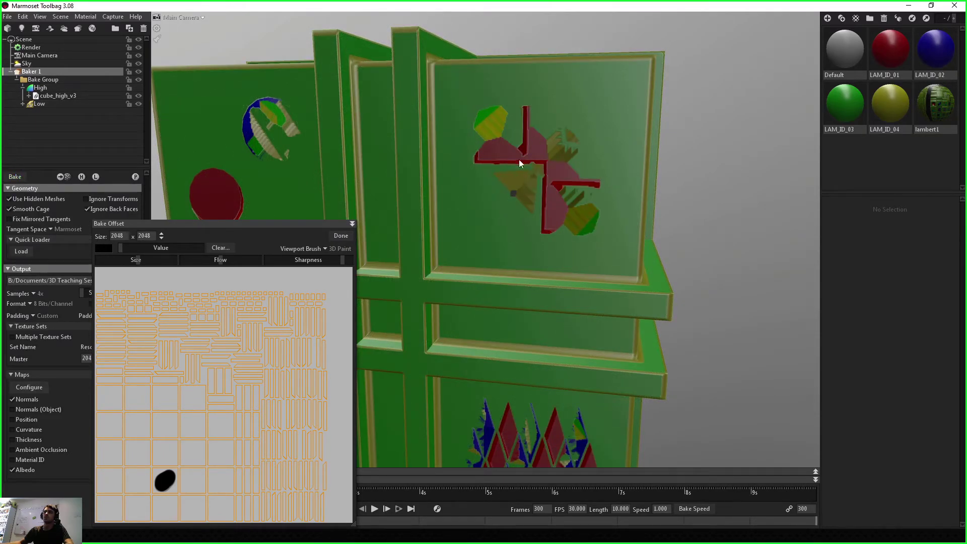
Try painting white offset over the diamond pattern on the Low mesh.
left_click(50, 97)
left_click(56, 87)
left_click(52, 103)
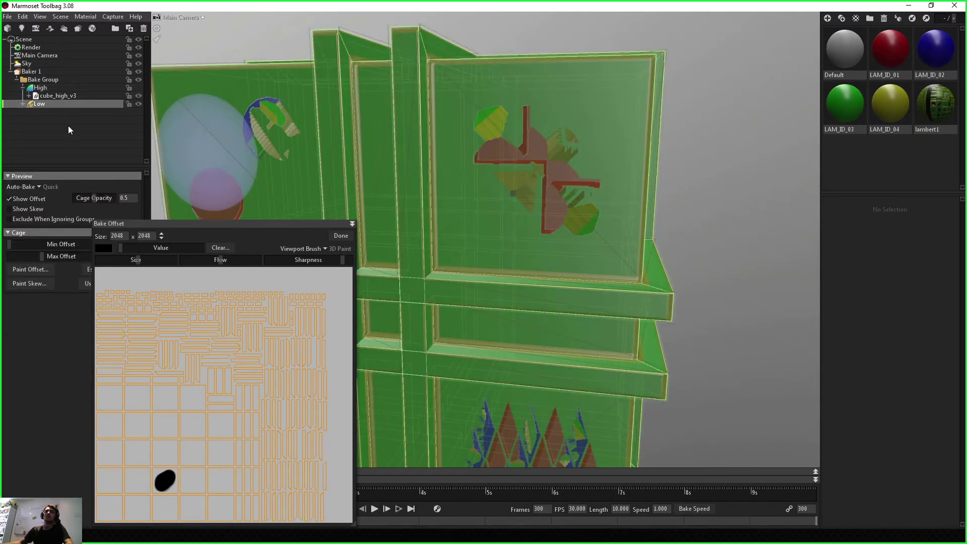
mouse_move(623, 321)
right_mouse_down("alt")
mouse_move(554, 183)
mouse_move(557, 304)
mouse_move(466, 224)
right_mouse_up("alt")
left_click_drag(466, 225, 439, 244, "alt")
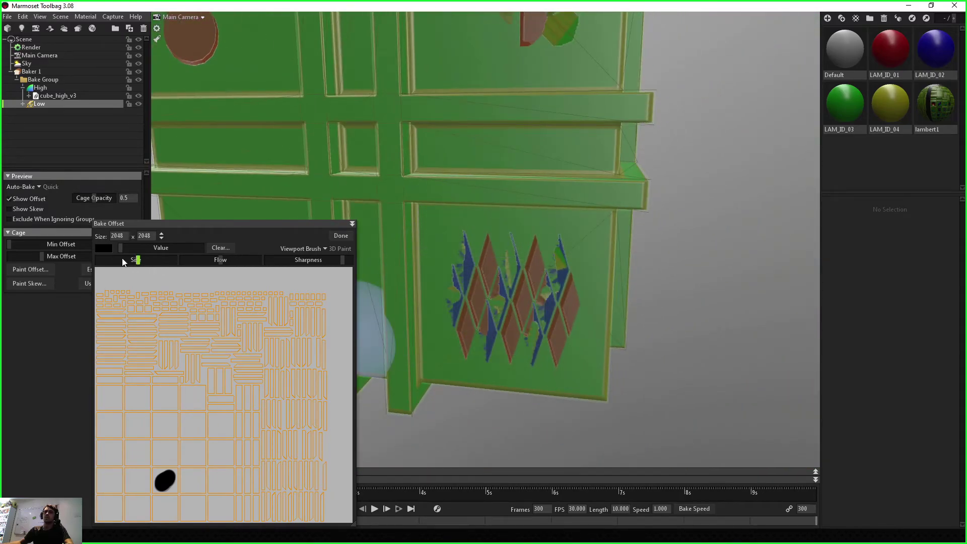
left_click_drag(121, 248, 265, 253)
mouse_move(521, 310)
left_mouse_down()
mouse_move(503, 327)
mouse_move(483, 267)
mouse_move(548, 277)
mouse_move(542, 331)
mouse_move(474, 283)
mouse_move(543, 271)
mouse_move(531, 310)
left_mouse_up()
left_click_drag(685, 343, 675, 318)
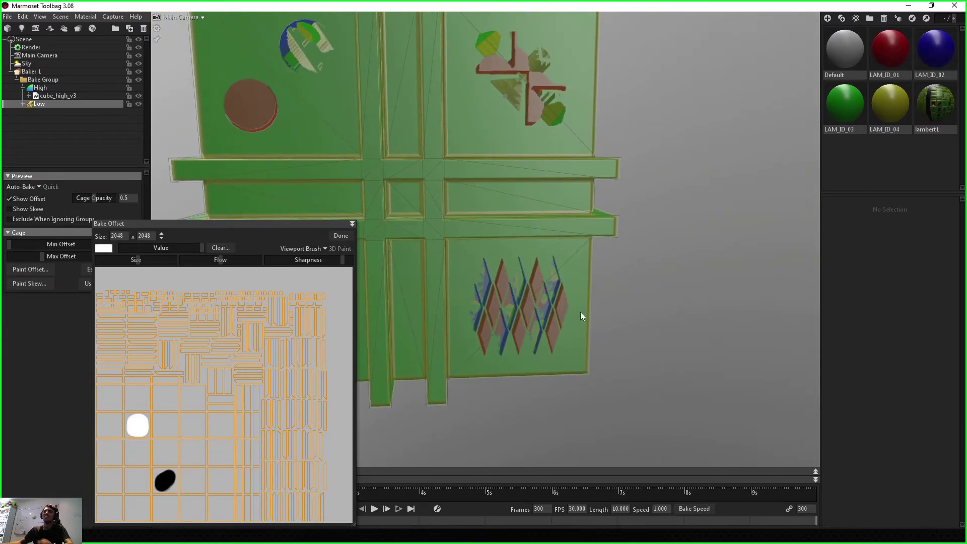
Finish offset painting, set the Max Offset to 0.045 and inspect the enlarged cage around the cube.
left_click(341, 236)
left_click_drag(44, 258, 60, 257)
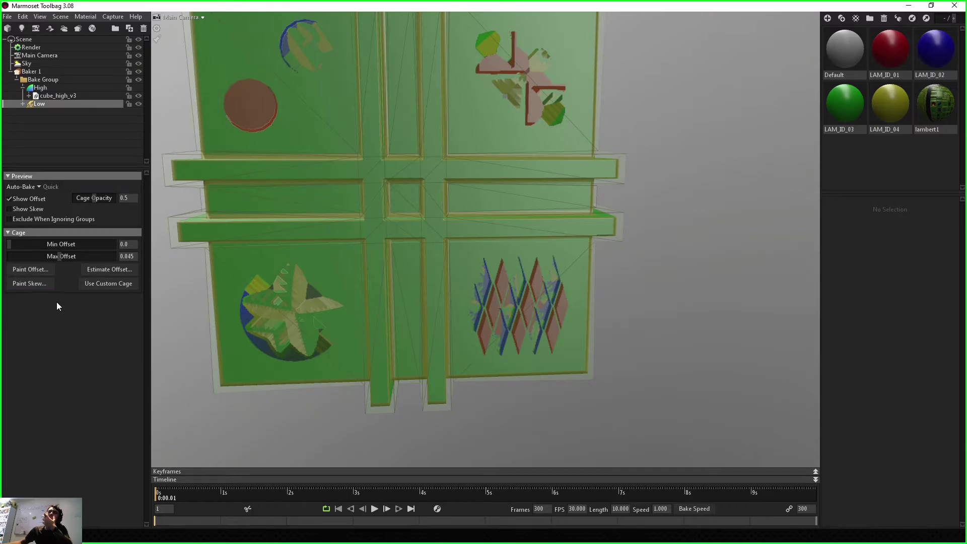
right_click_drag(749, 325, 662, 326)
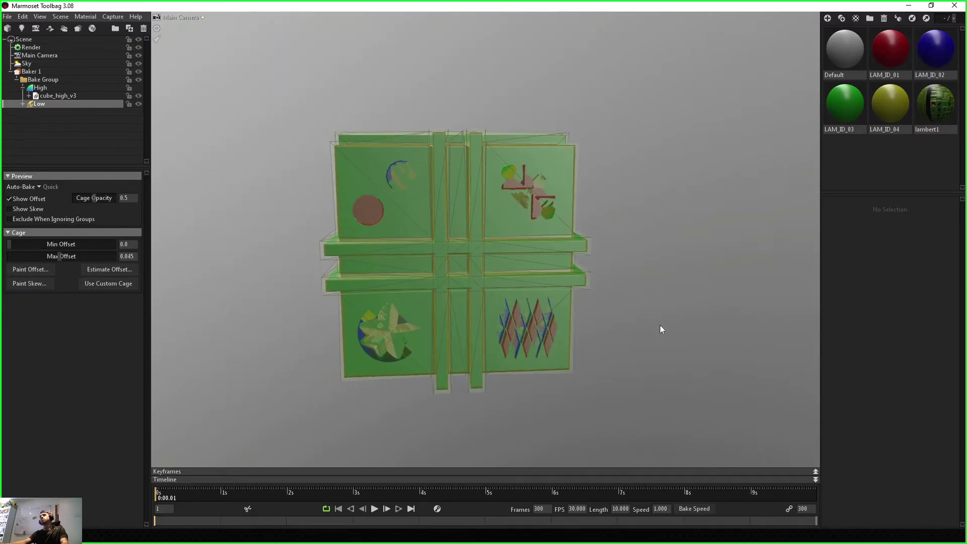
left_click_drag(604, 291, 641, 310)
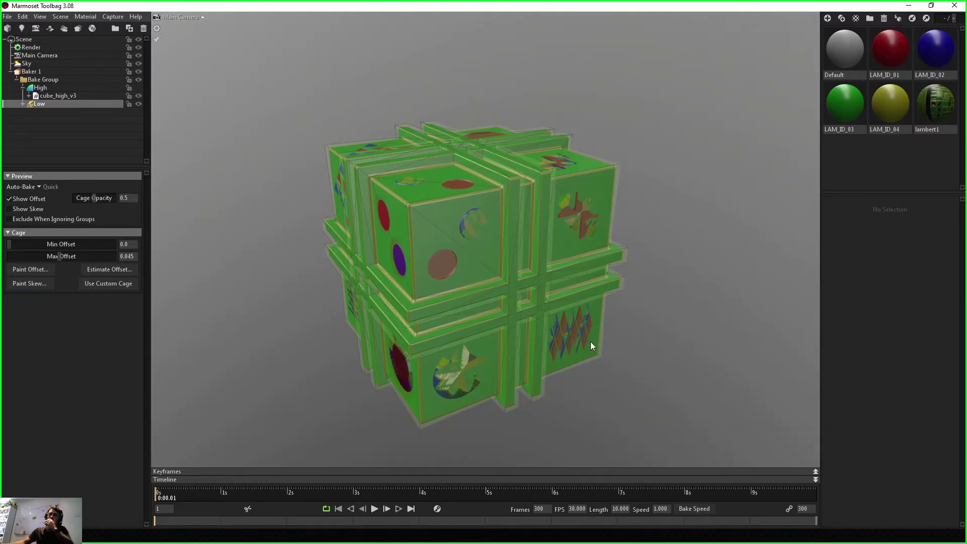
right_click_drag(549, 366, 610, 382)
left_click_drag(610, 382, 506, 322)
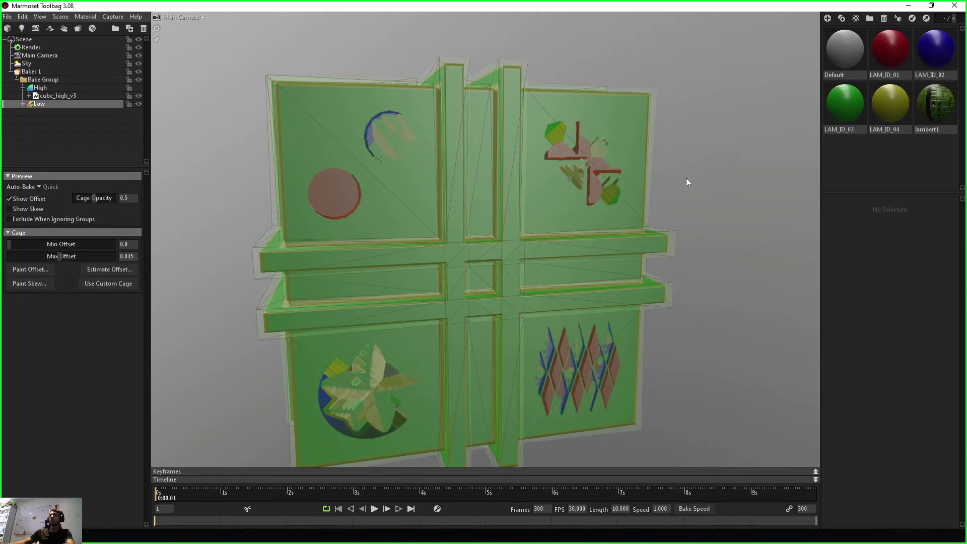
scroll(584, 188, "down", 3)
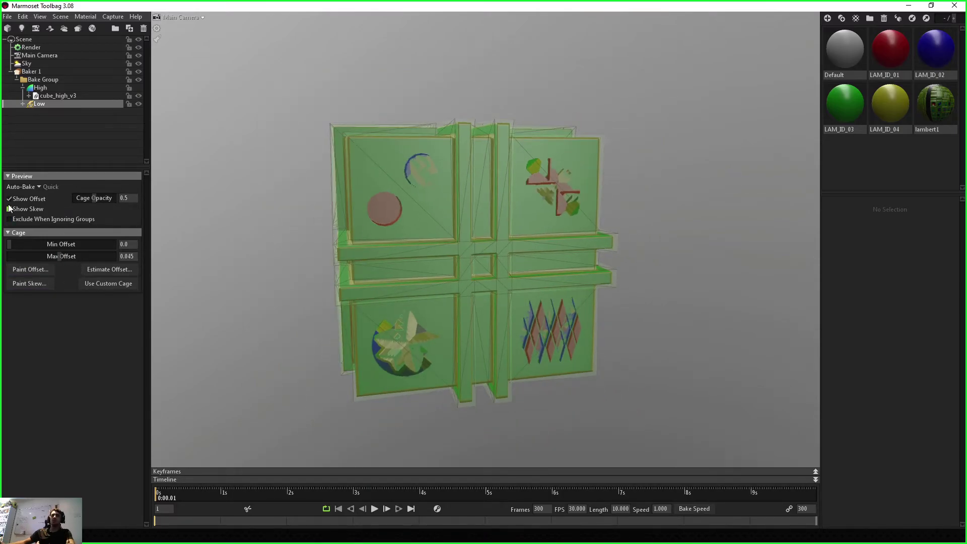
Clear the painted Bake Direction skew map and finish skew painting.
left_click(9, 208)
left_click(30, 282)
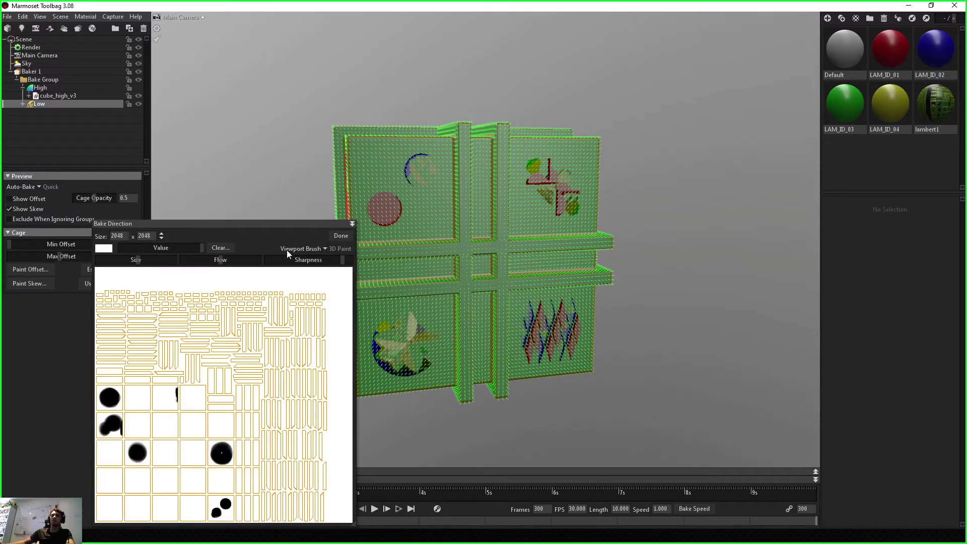
left_click(220, 247)
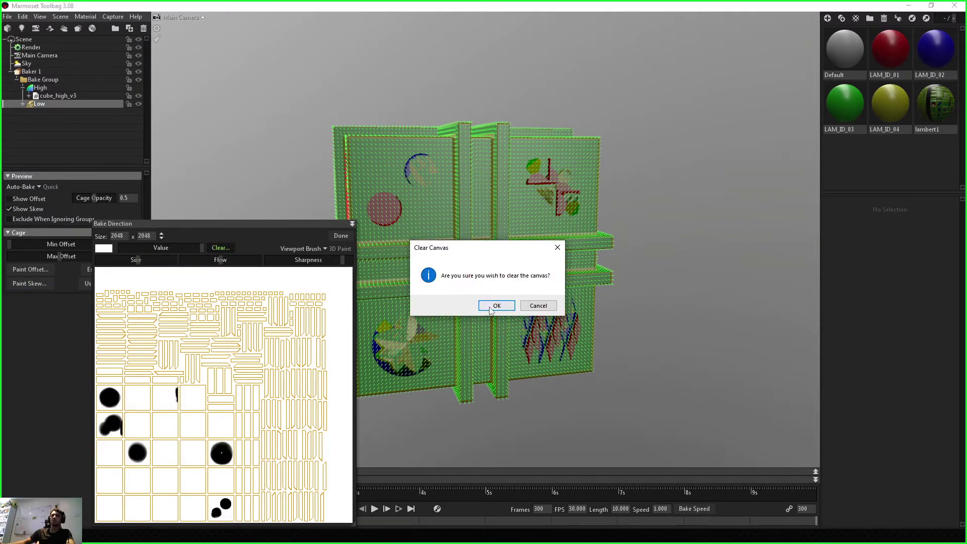
left_click(499, 304)
left_click(341, 235)
Clear the painted Bake Offset map and finish offset painting.
left_click(28, 268)
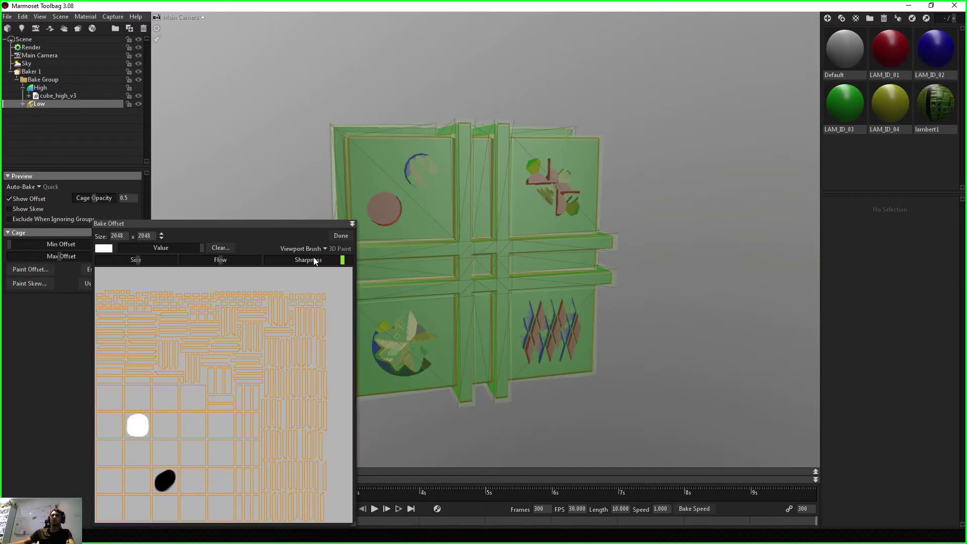
left_click(220, 248)
left_click(478, 303)
left_click(340, 235)
Enable the Normals (Object), Position, Curvature, Thickness and Material ID maps, leave Ambient Occlusion off, and bake with Baker 1.
left_click(31, 71)
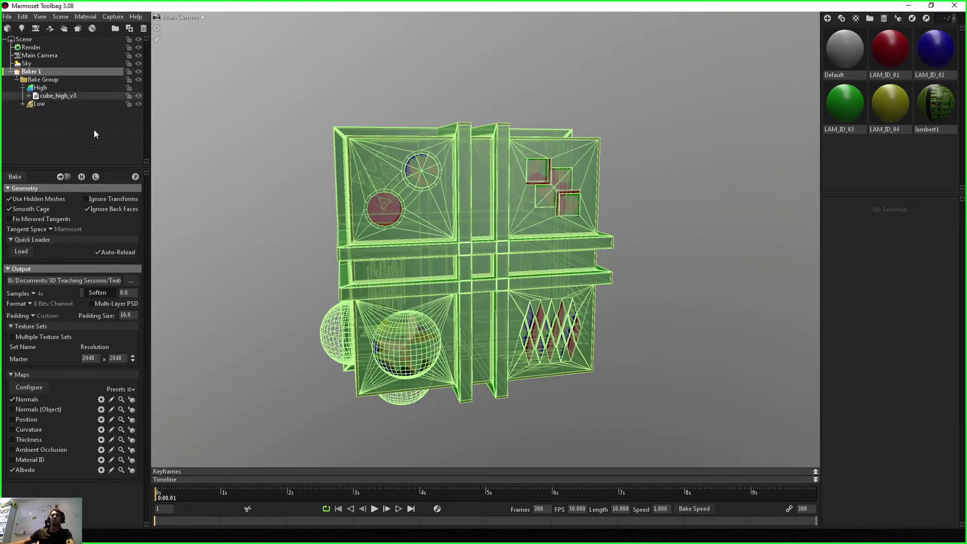
left_click(12, 409)
left_click(12, 419)
left_click(12, 429)
left_click(12, 439)
left_click(12, 449)
left_click(12, 460)
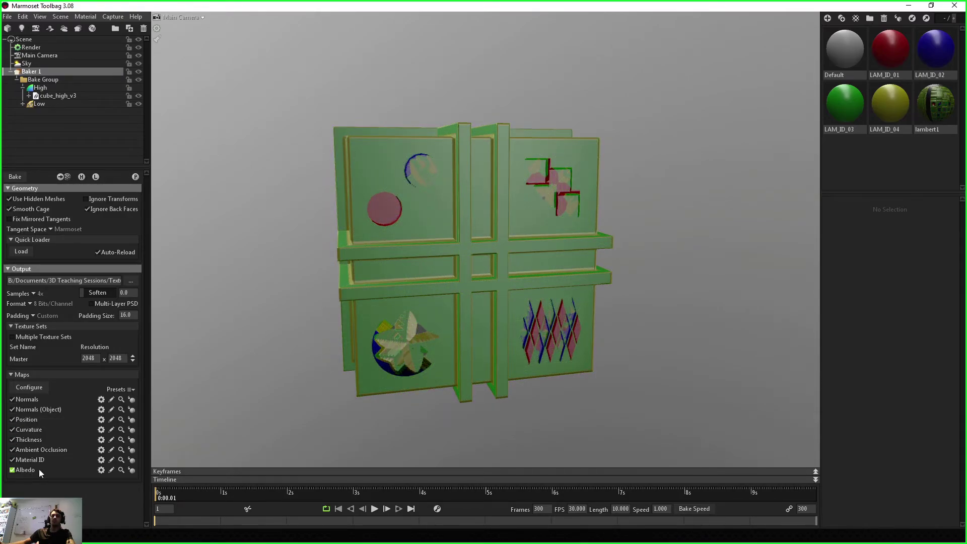
left_click(12, 450)
left_click(15, 177)
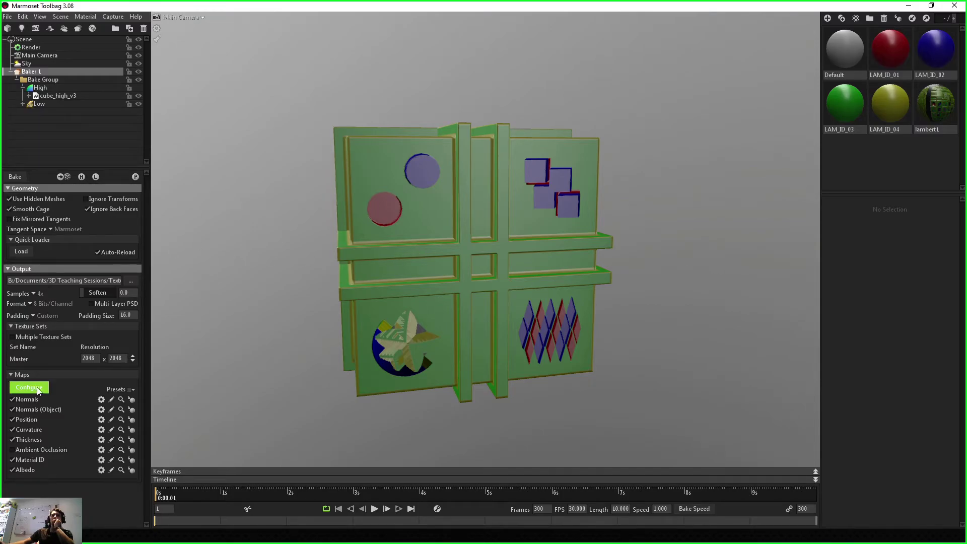
Turn off the offset cage display for the Low mesh, inspect the baked cube up close and reselect Baker 1.
left_click(70, 102)
left_click(15, 201)
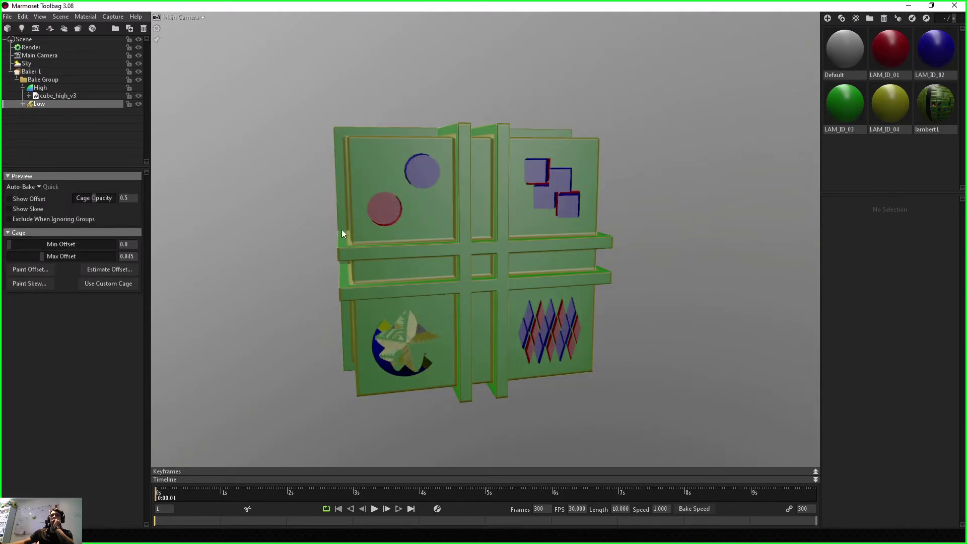
left_click_drag(423, 208, 484, 221)
left_click(46, 71)
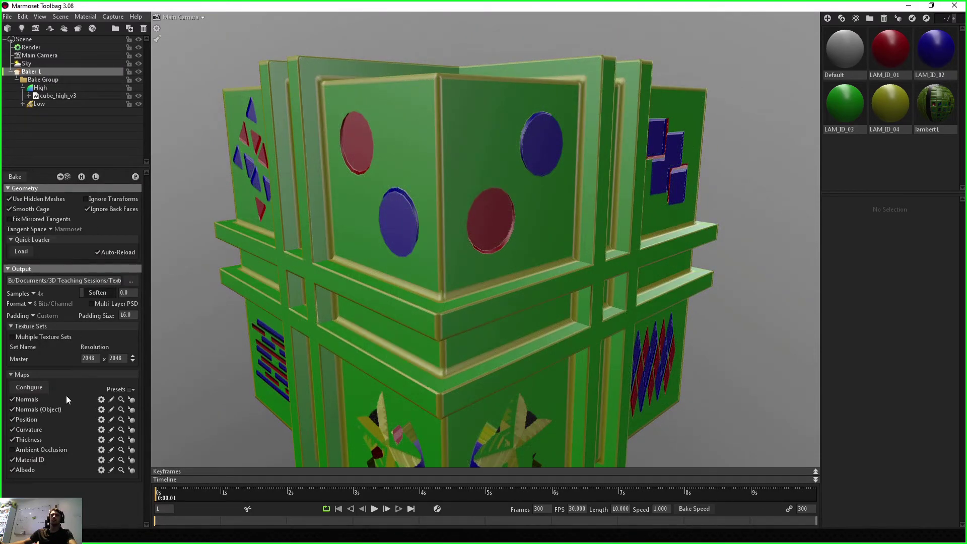
Open the baked Hard_Cube_albedo image in Windows Photo Viewer and examine the material ID, normal, position and thickness maps.
left_click_drag(966, 87, 579, 1)
double_click(180, 176)
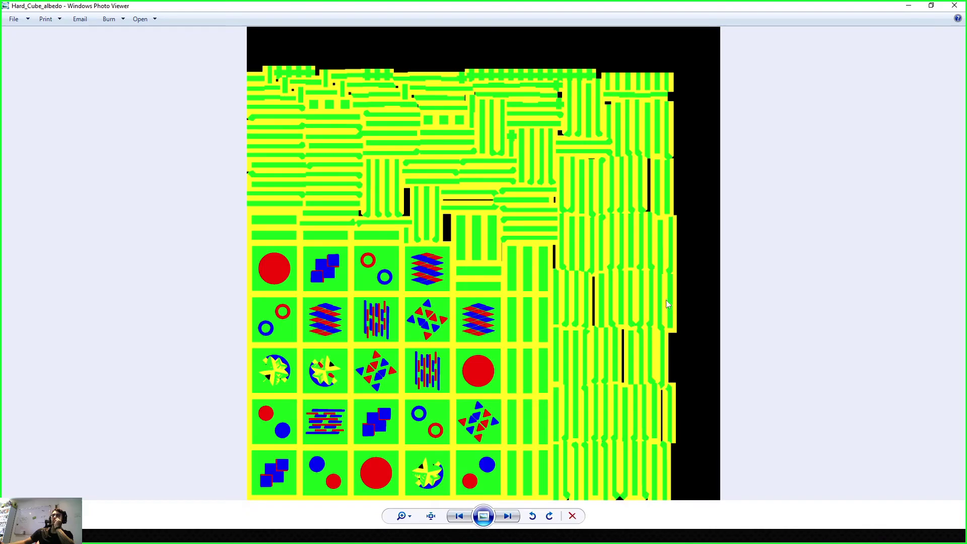
key("Right")
key("Right")
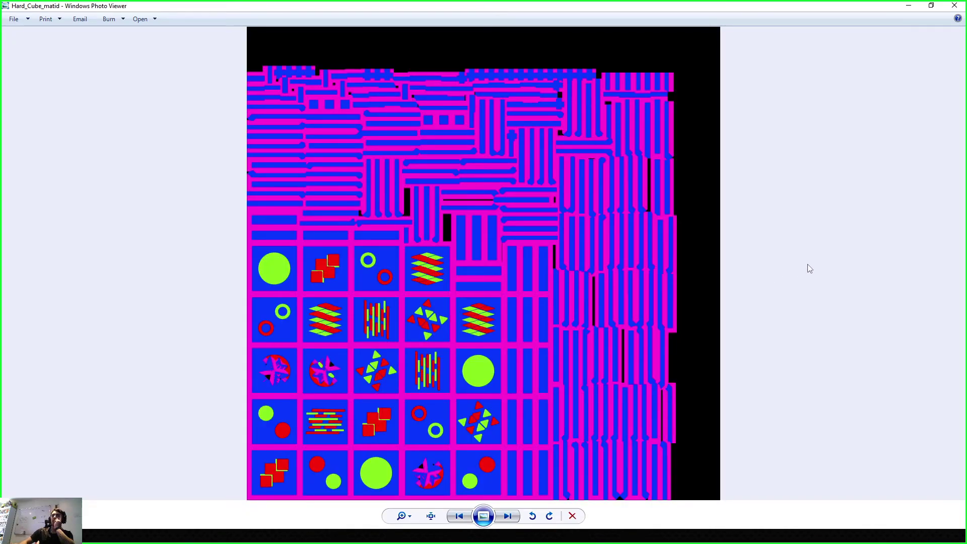
key("Right")
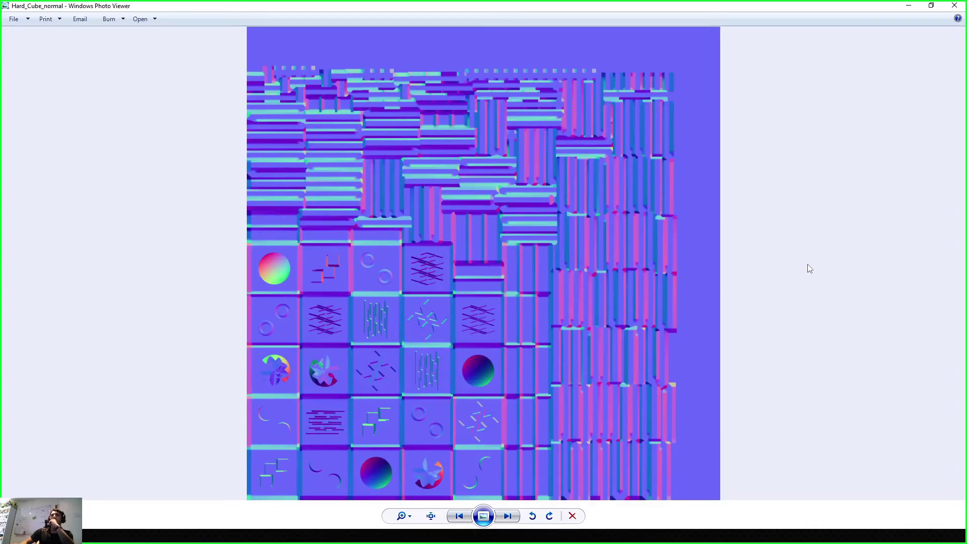
key("Right")
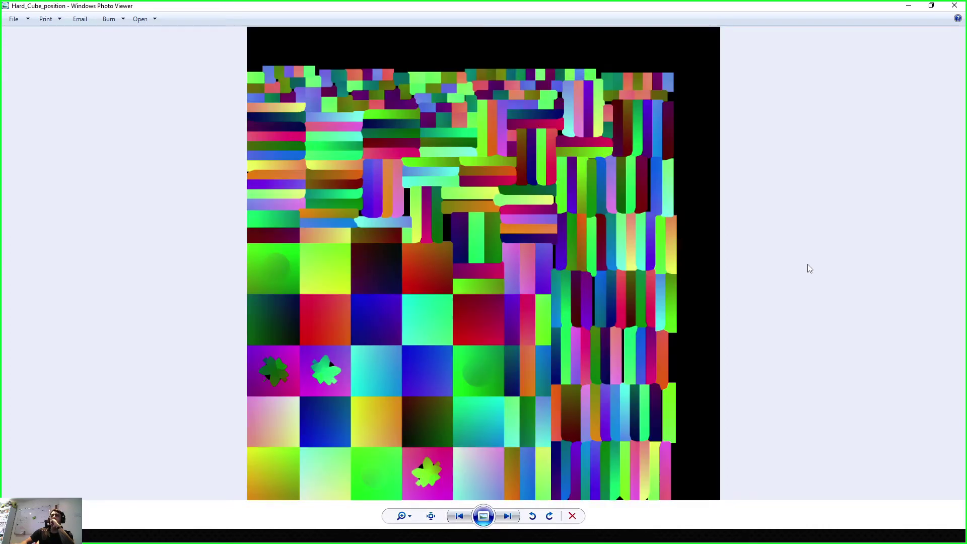
key("Right")
key("Right")
key("Left")
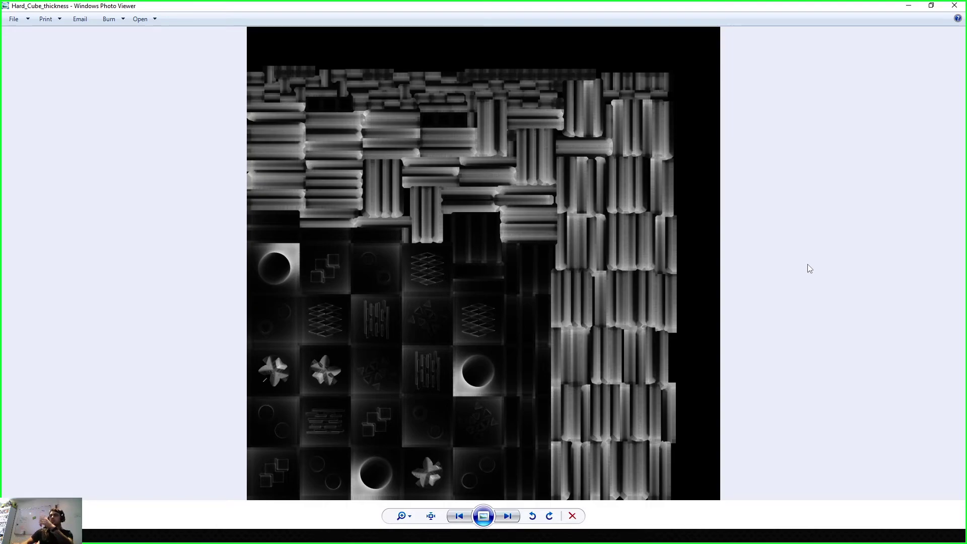
Compare the albedo and material ID maps once more, close the image viewer and minimize Marmoset Toolbag.
key("Right")
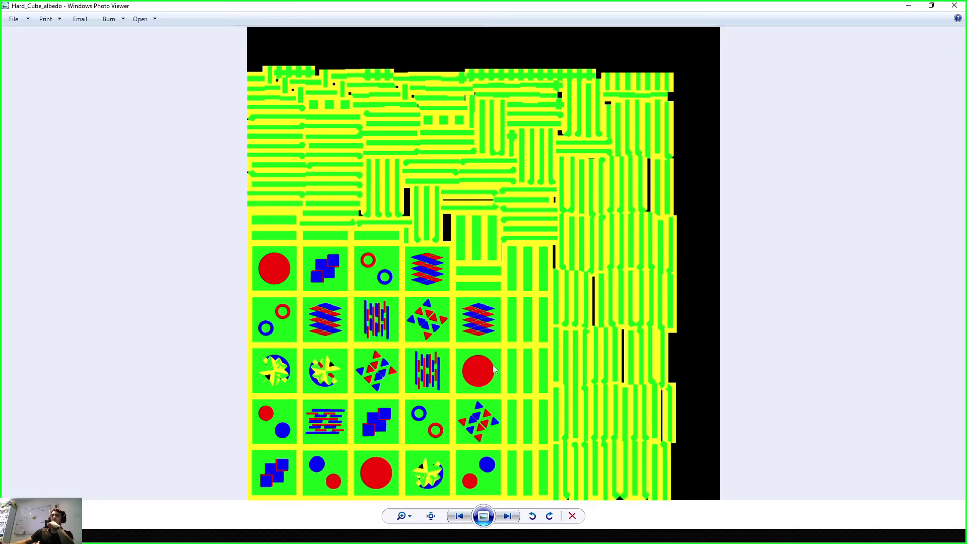
key("Right")
key("Right")
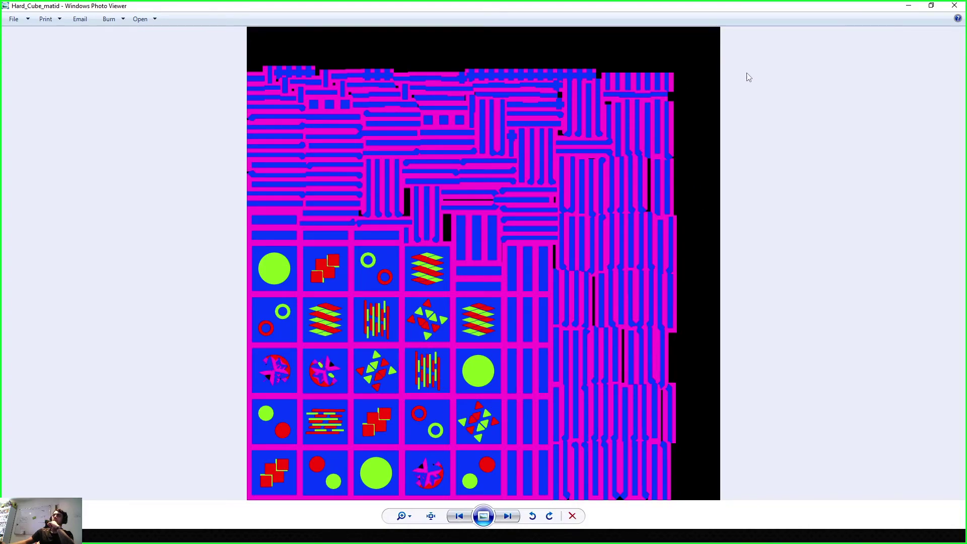
left_click(954, 6)
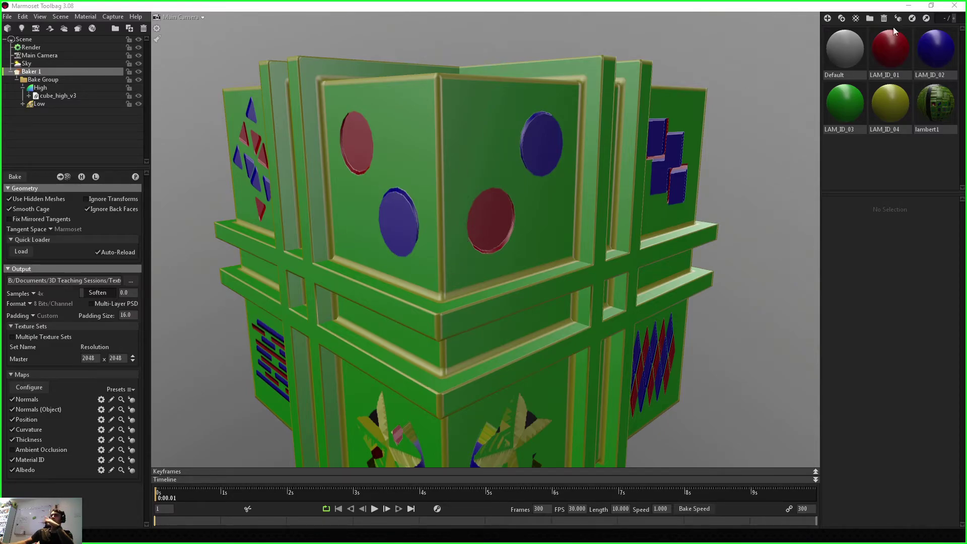
left_click(908, 6)
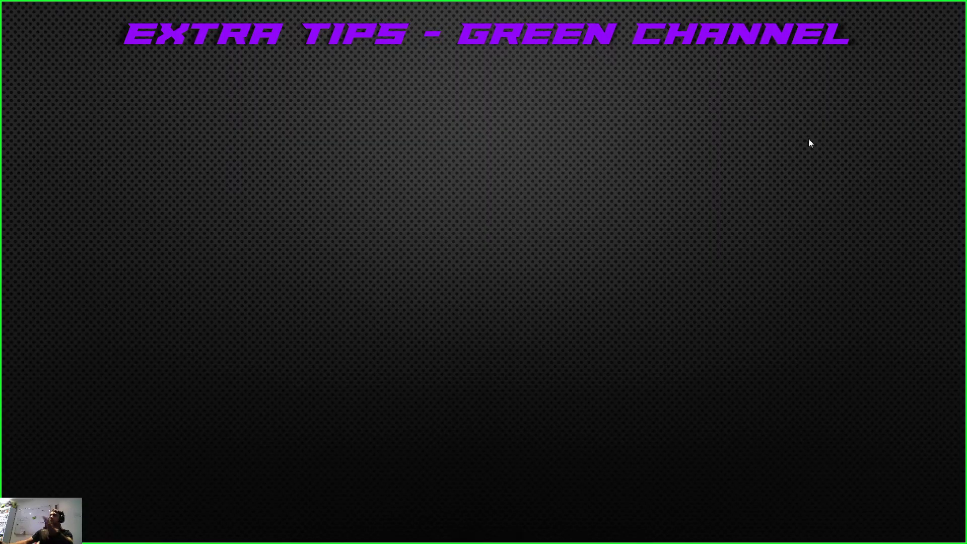